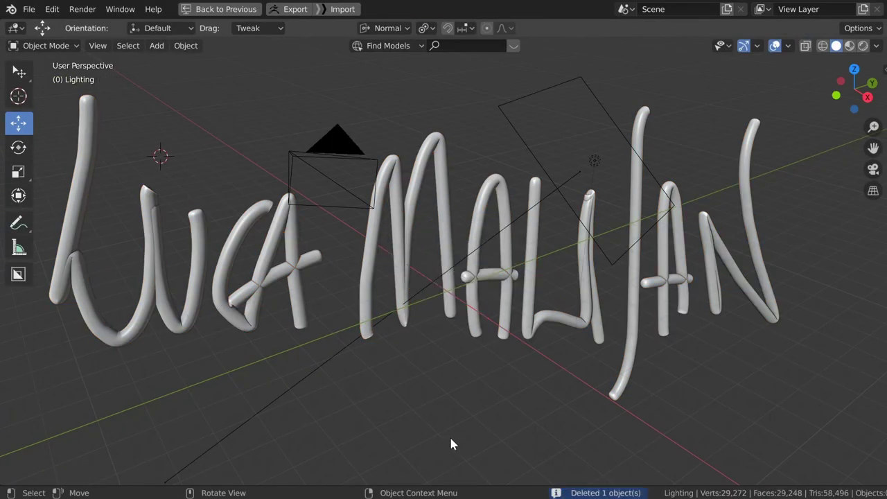
Reload the default camera, cube and light scene with the New File splash screen showing.
{"action": "left_click", "coordinate": [775, 45]}
{"action": "key", "text": "KP_0"}
{"action": "key", "text": "n"}
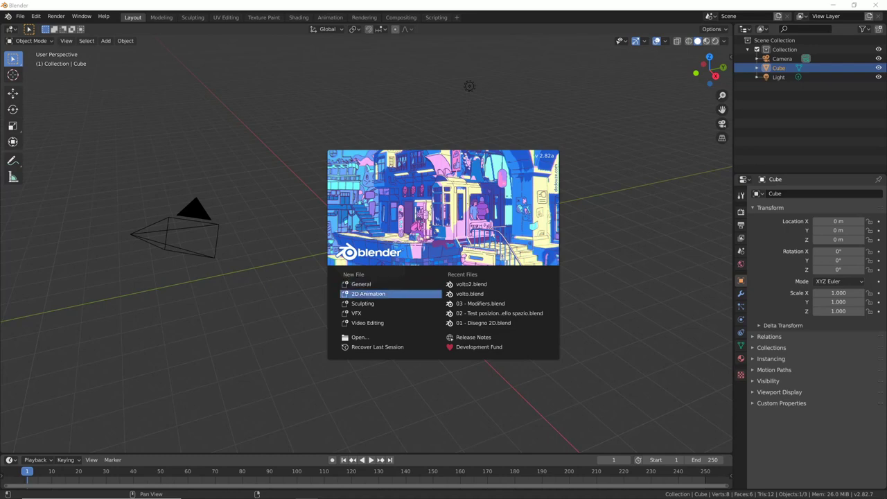
Start a 2D Animation file and collapse the dopesheet so the white canvas reaches the playback bar.
{"action": "left_click", "coordinate": [368, 293]}
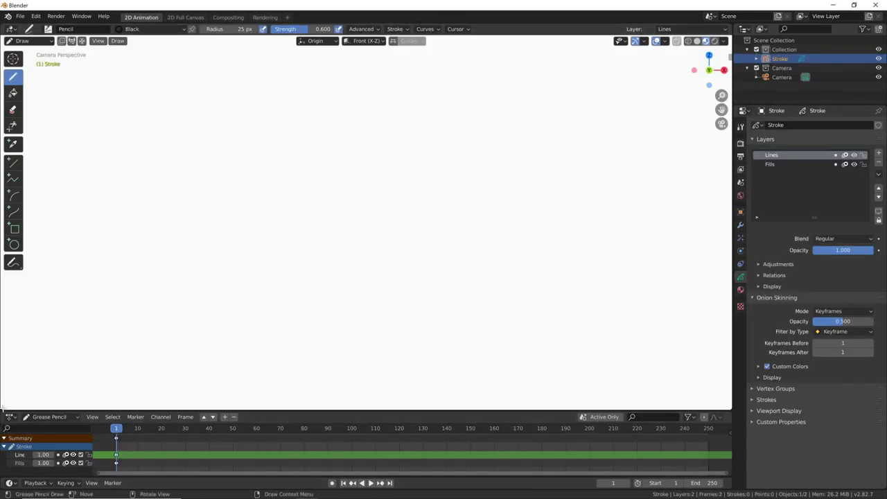
{"action": "left_click_drag", "start_coordinate": [6, 410], "coordinate": [5, 476]}
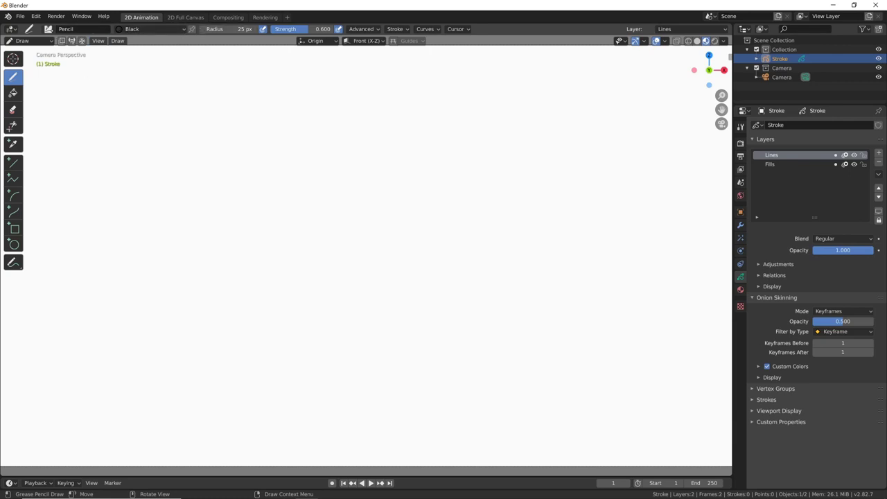
{"action": "left_click", "coordinate": [48, 28]}
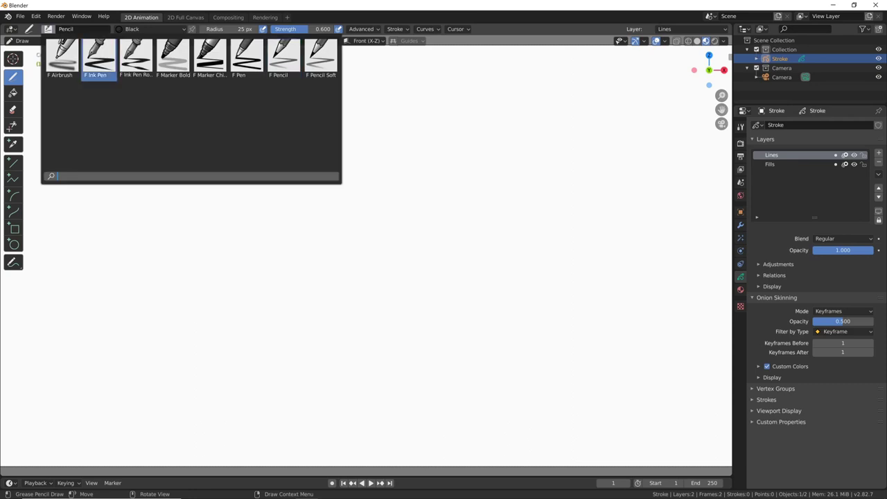
Switch to the Ink Pen brush and draw two wavy black strokes across the top-left.
{"action": "left_click", "coordinate": [98, 58]}
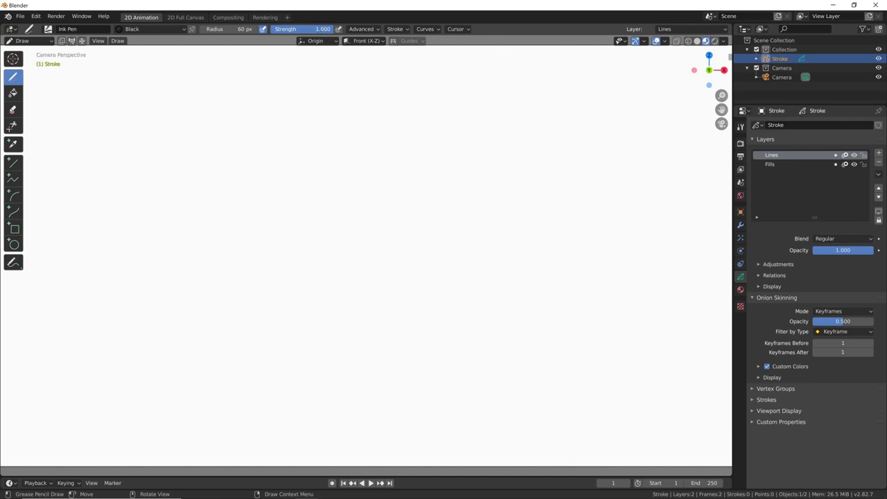
{"action": "left_click_drag", "start_coordinate": [75, 130], "coordinate": [177, 129]}
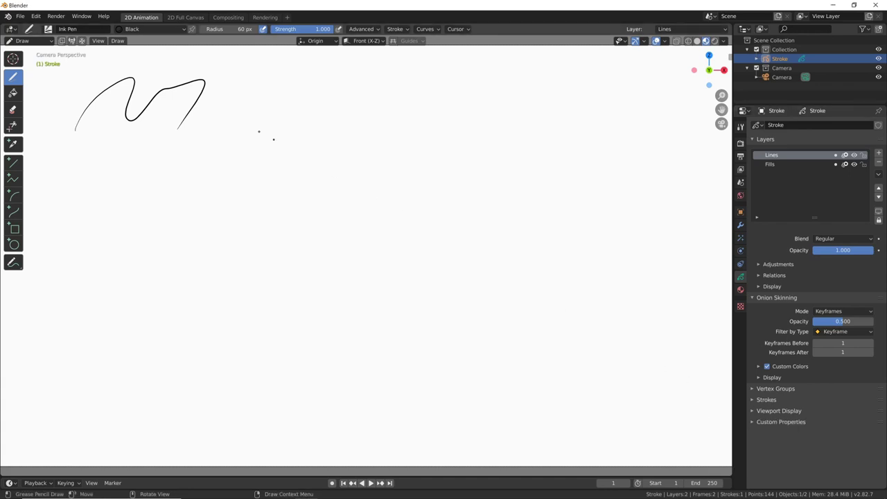
{"action": "left_click_drag", "start_coordinate": [203, 115], "coordinate": [323, 74]}
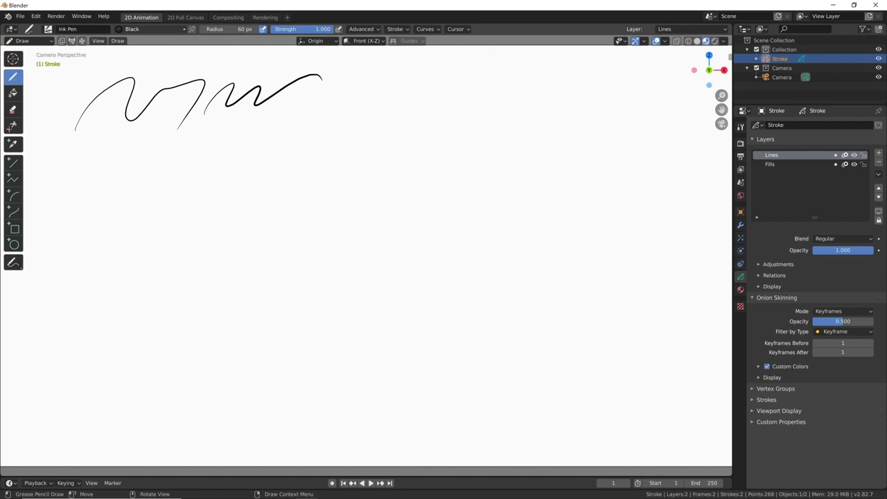
{"action": "left_click", "coordinate": [182, 30]}
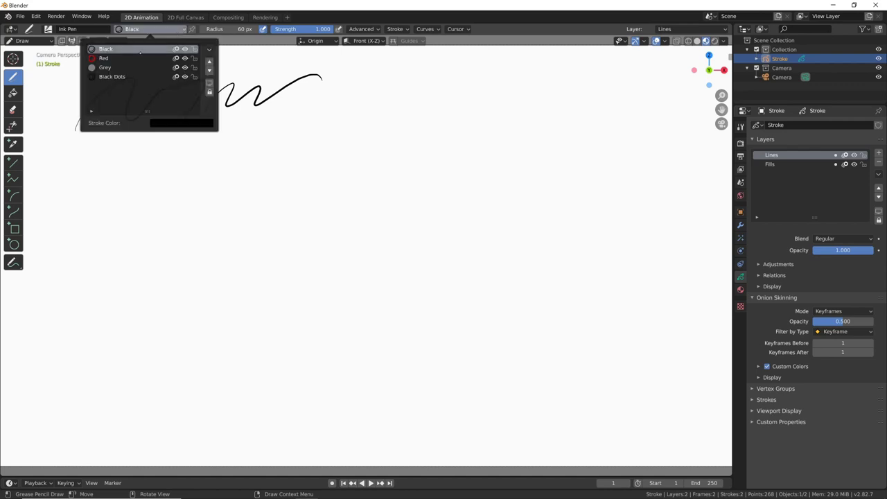
Draw a red wavy stroke below the black ones, then several grey filled shapes across the top.
{"action": "left_click", "coordinate": [105, 58]}
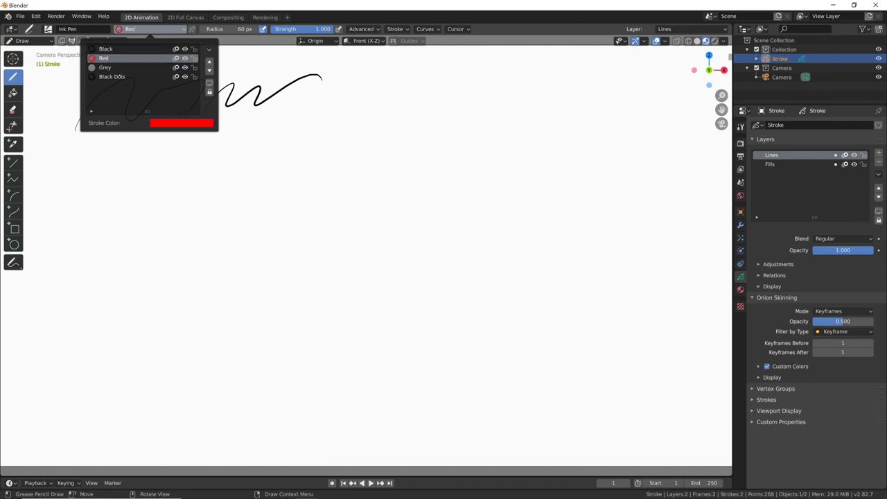
{"action": "left_click_drag", "start_coordinate": [80, 141], "coordinate": [278, 122]}
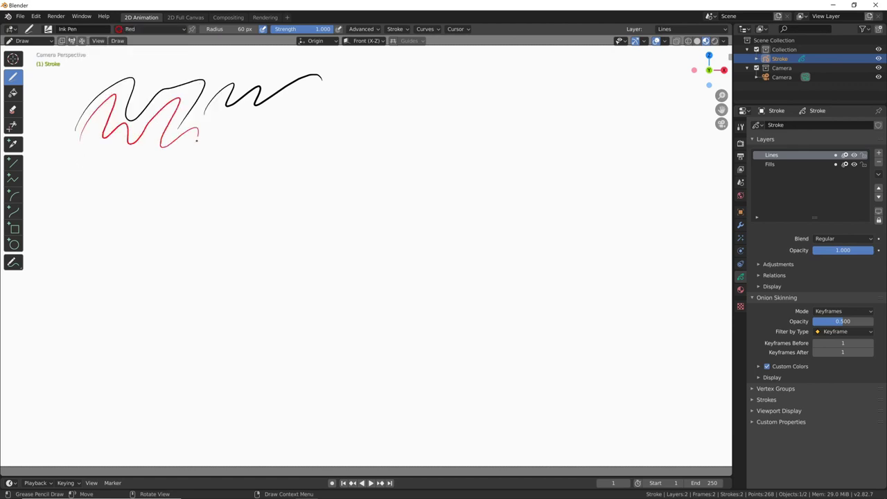
{"action": "left_click", "coordinate": [185, 32]}
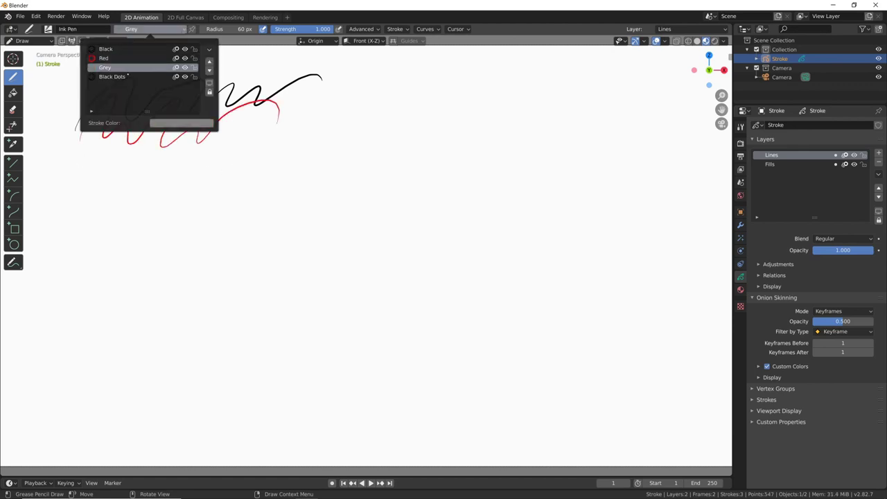
{"action": "left_click", "coordinate": [105, 66]}
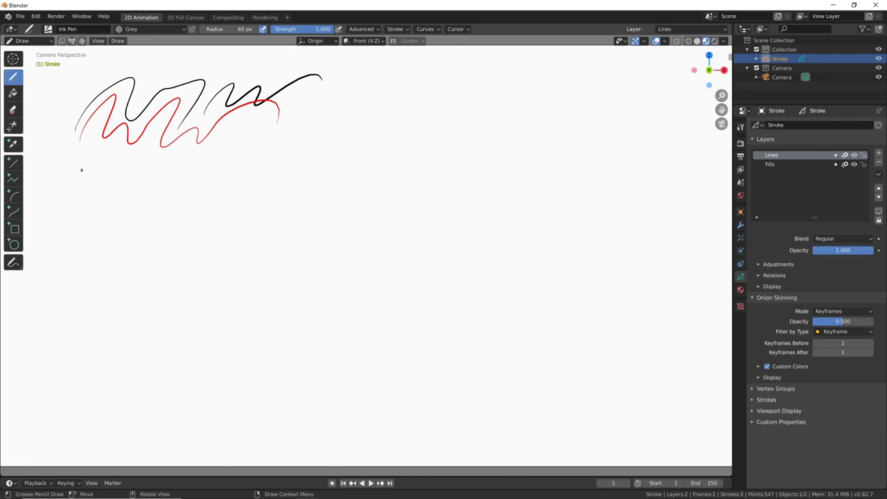
{"action": "left_click_drag", "start_coordinate": [81, 170], "coordinate": [218, 154]}
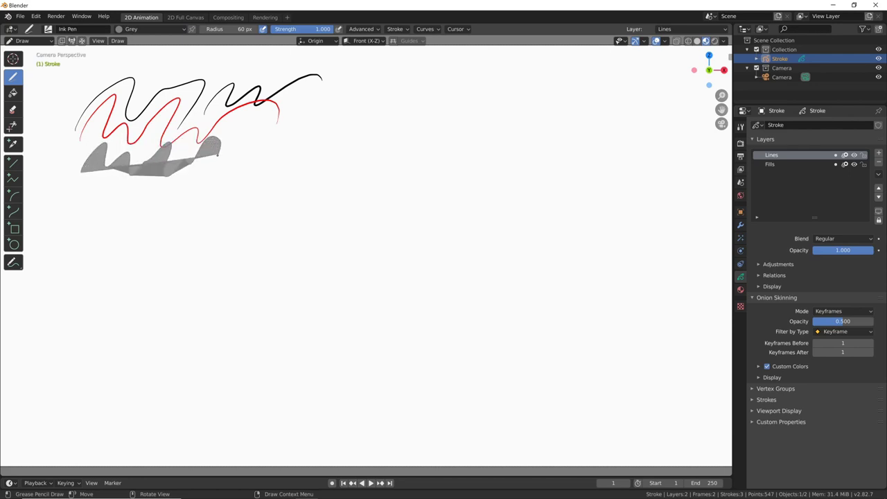
{"action": "mouse_move", "coordinate": [219, 155]}
{"action": "left_mouse_down"}
{"action": "mouse_move", "coordinate": [233, 148]}
{"action": "mouse_move", "coordinate": [260, 169]}
{"action": "left_mouse_up"}
{"action": "left_click_drag", "start_coordinate": [262, 130], "coordinate": [260, 164]}
{"action": "left_click_drag", "start_coordinate": [312, 104], "coordinate": [303, 111]}
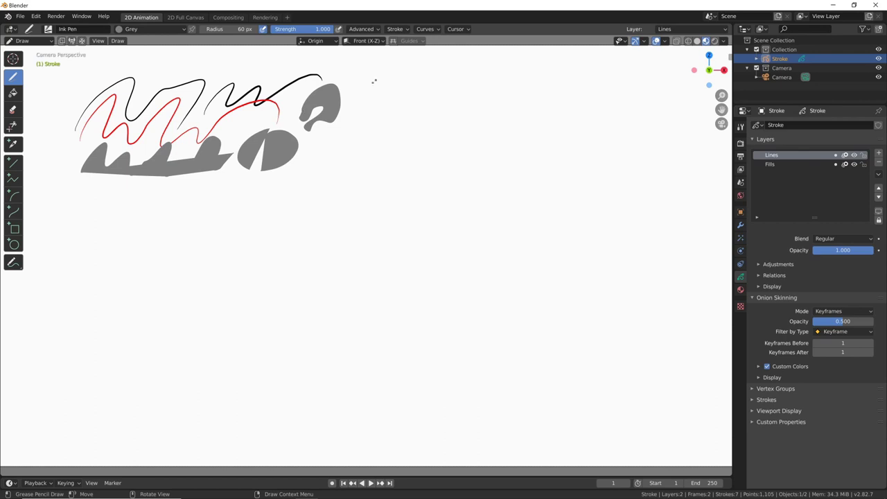
{"action": "left_click_drag", "start_coordinate": [374, 81], "coordinate": [469, 108]}
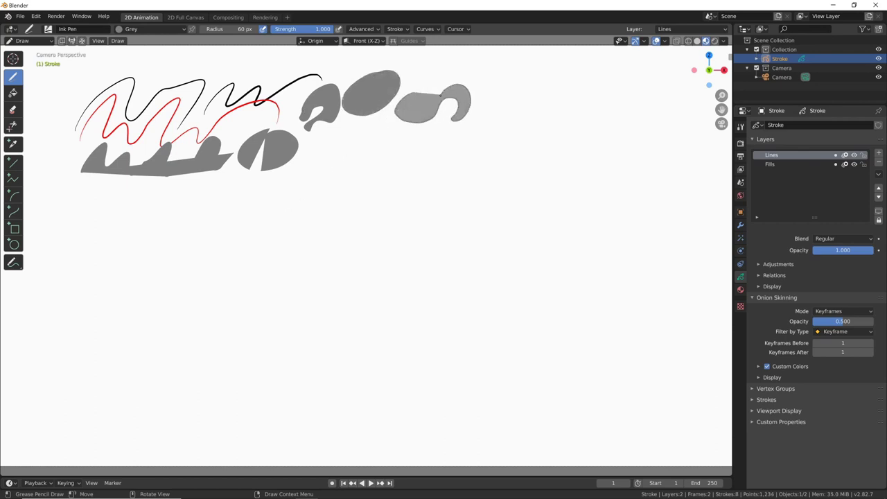
{"action": "left_click_drag", "start_coordinate": [469, 108], "coordinate": [447, 111]}
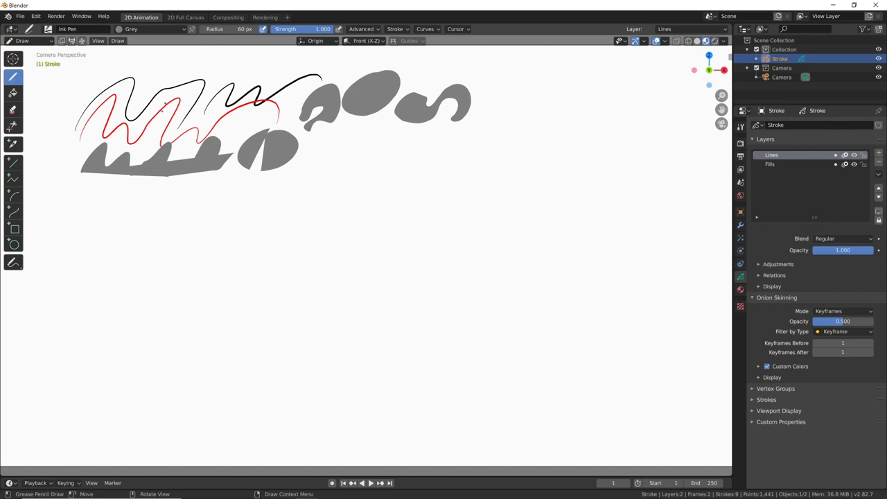
{"action": "left_click", "coordinate": [151, 29]}
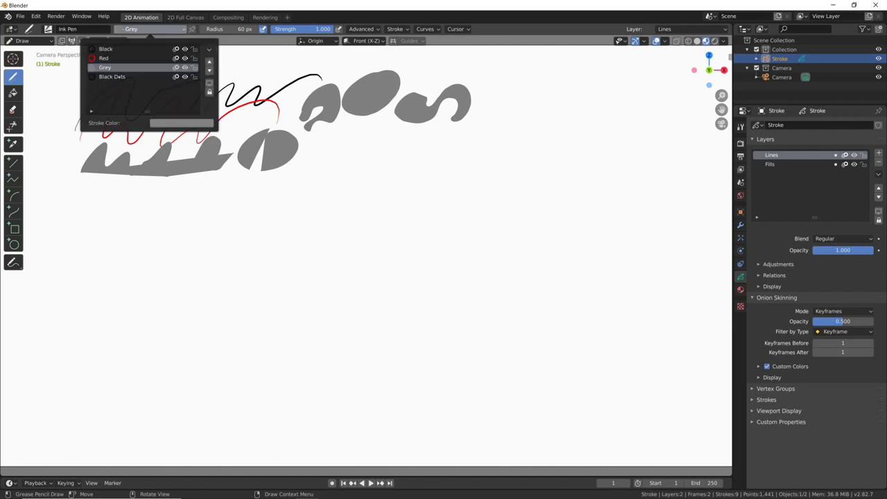
Draw three dotted strokes on the right with the Black Dots material.
{"action": "left_click", "coordinate": [112, 77]}
{"action": "left_click_drag", "start_coordinate": [489, 83], "coordinate": [632, 128]}
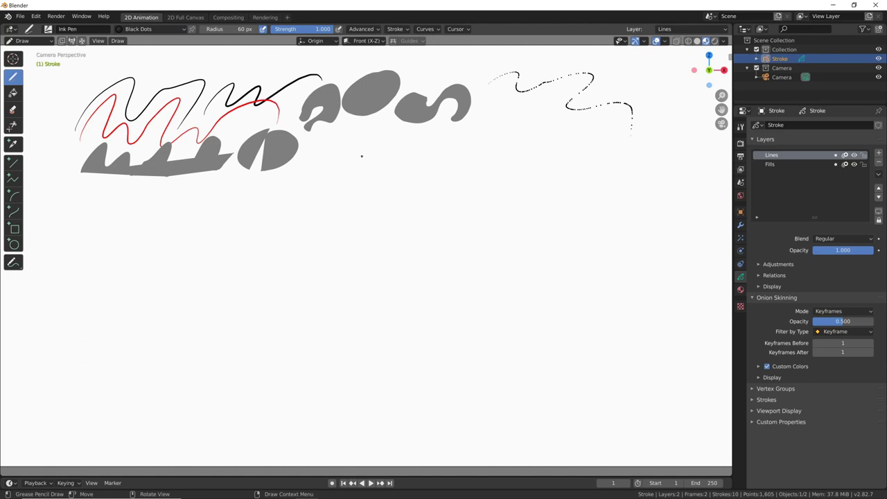
{"action": "left_click_drag", "start_coordinate": [361, 156], "coordinate": [634, 119]}
{"action": "left_click_drag", "start_coordinate": [437, 156], "coordinate": [532, 143]}
Switch to the Pencil brush and draw faint black and pale red lines beneath the dotted strokes.
{"action": "left_click", "coordinate": [48, 28]}
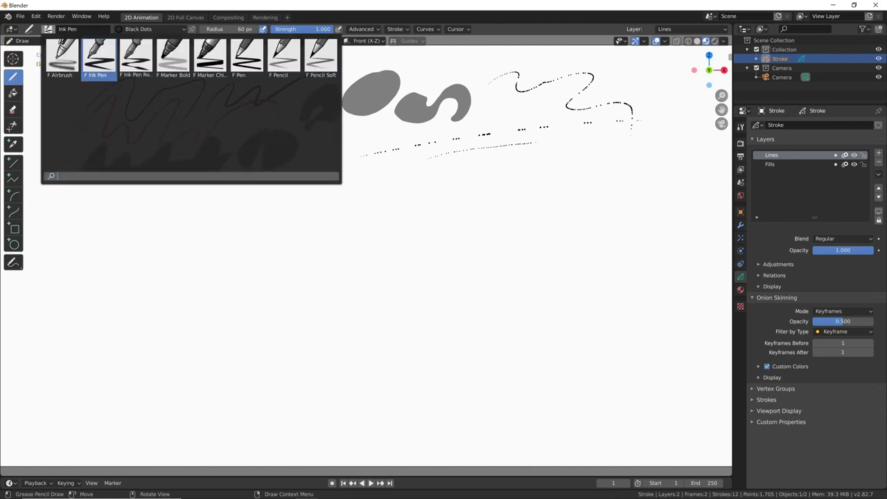
{"action": "left_click", "coordinate": [275, 75]}
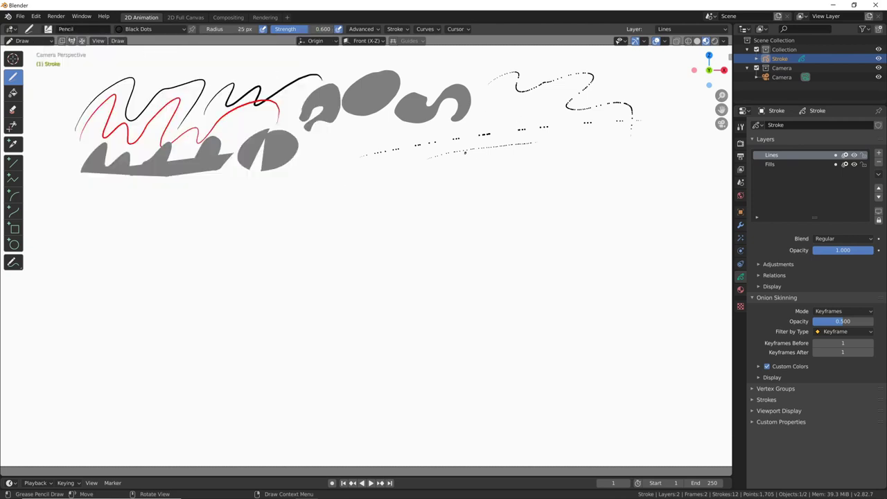
{"action": "left_click_drag", "start_coordinate": [464, 151], "coordinate": [637, 145]}
{"action": "left_click", "coordinate": [149, 29]}
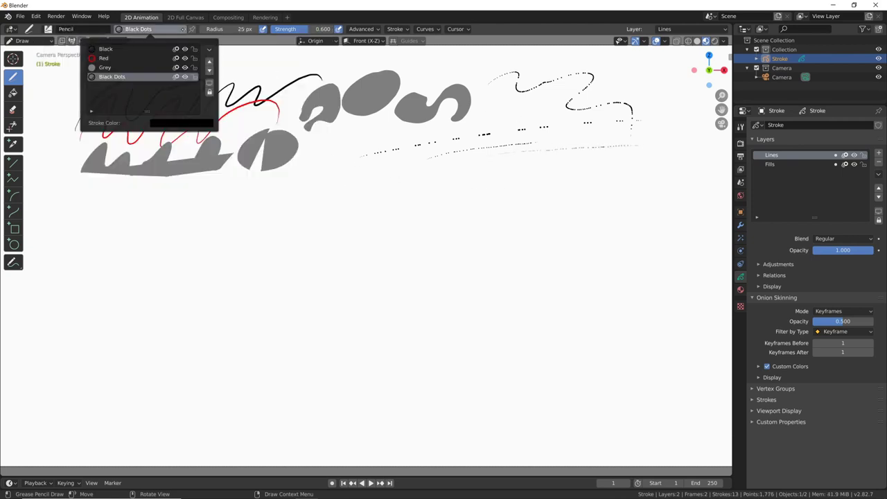
{"action": "left_click", "coordinate": [133, 58]}
{"action": "left_click_drag", "start_coordinate": [478, 159], "coordinate": [663, 159]}
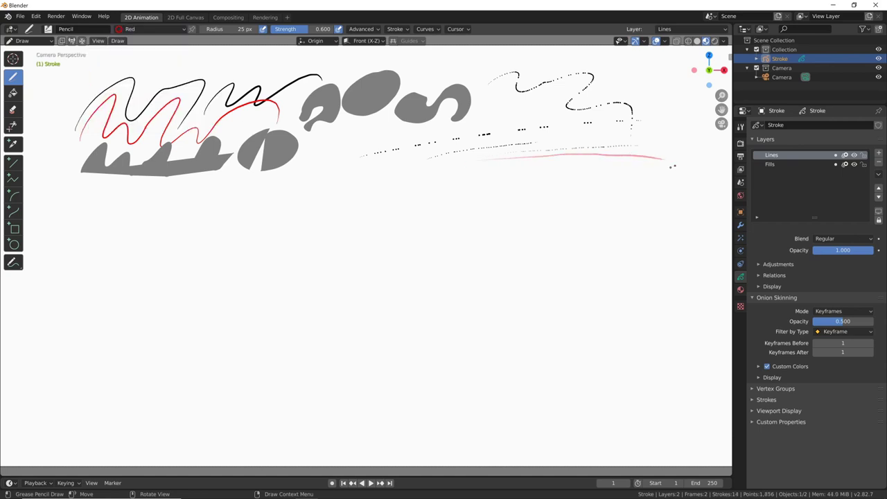
Return to the Black material and draw two more thin pencil lines on the right.
{"action": "left_click", "coordinate": [166, 28]}
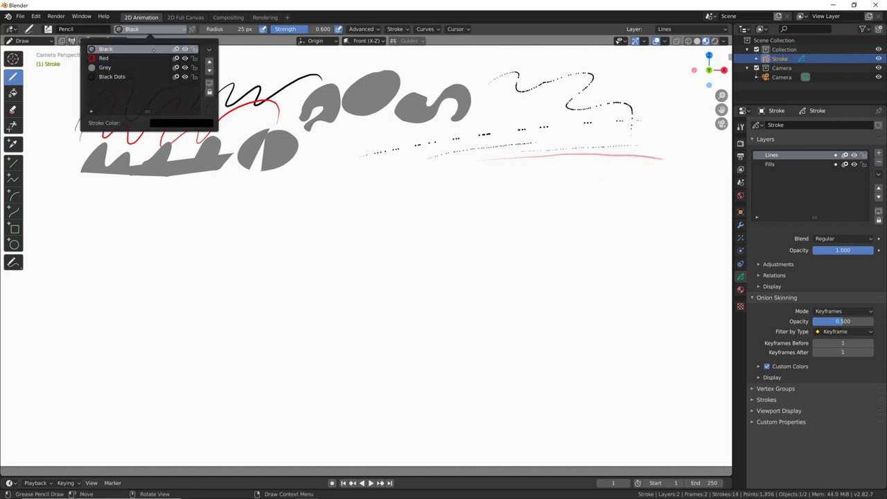
{"action": "left_click", "coordinate": [104, 50]}
{"action": "left_click_drag", "start_coordinate": [521, 158], "coordinate": [681, 154]}
{"action": "left_click_drag", "start_coordinate": [593, 164], "coordinate": [676, 170]}
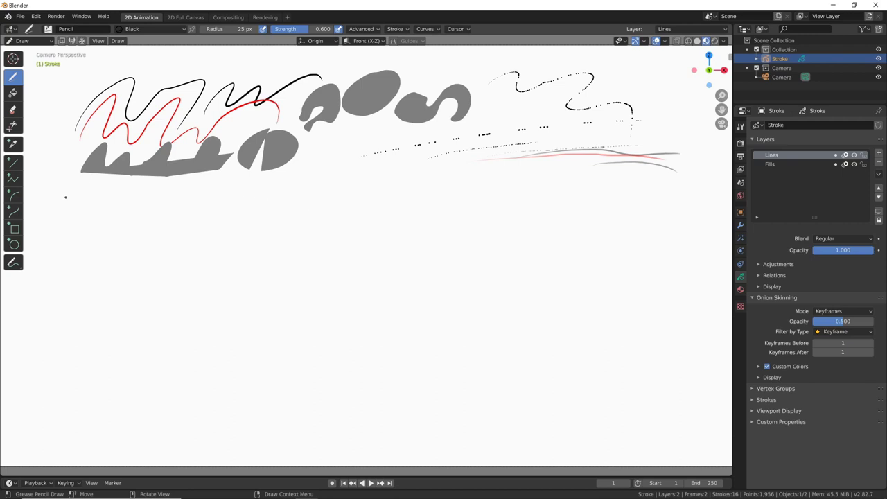
Box-select and delete all the test strokes, leaving a blank canvas.
{"action": "key", "text": "b"}
{"action": "left_click_drag", "start_coordinate": [79, 191], "coordinate": [683, 60]}
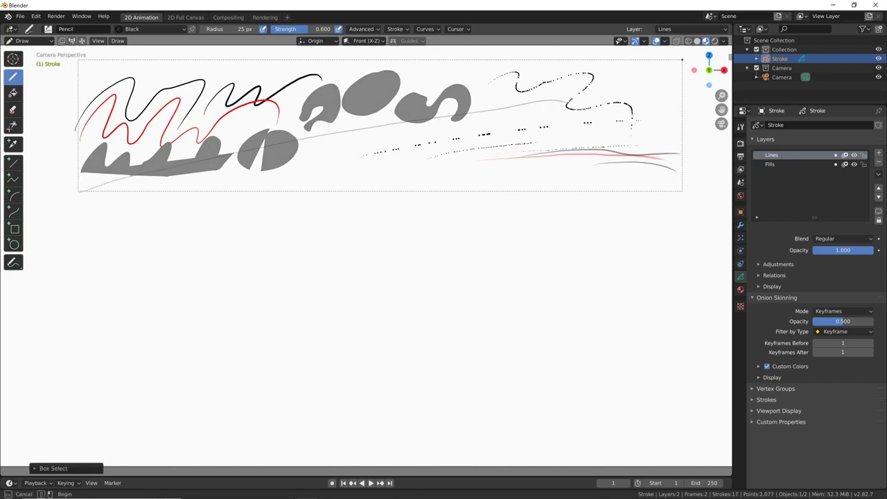
{"action": "key", "text": "b"}
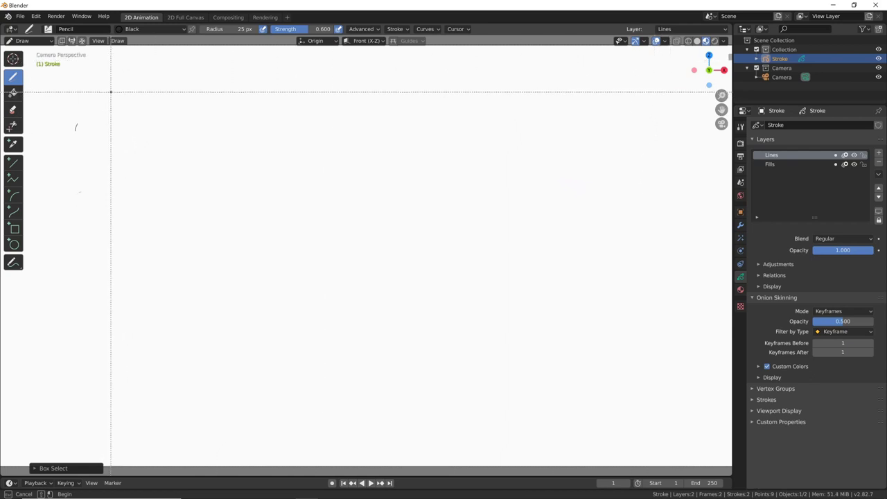
{"action": "left_click_drag", "start_coordinate": [111, 91], "coordinate": [55, 211]}
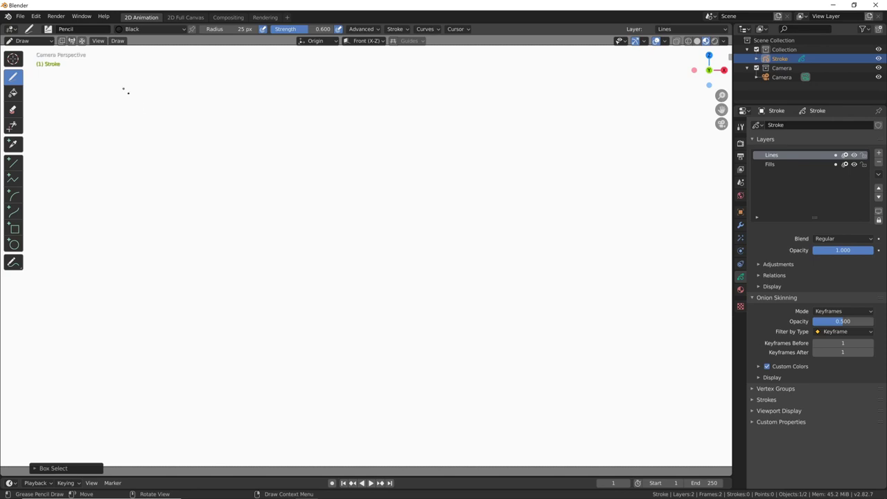
Reselect the Ink Pen brush and show the material list: Black, Red, Grey, Black Dots.
{"action": "left_click", "coordinate": [69, 28]}
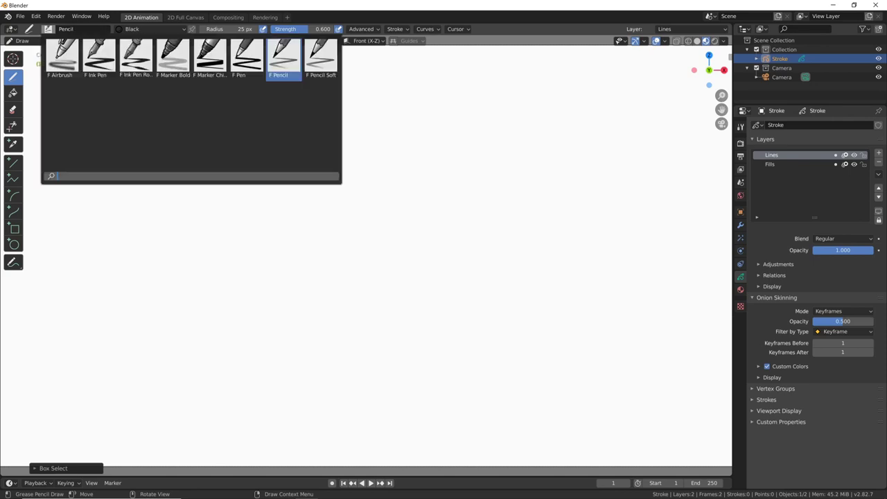
{"action": "left_click", "coordinate": [99, 55]}
{"action": "left_click", "coordinate": [149, 28]}
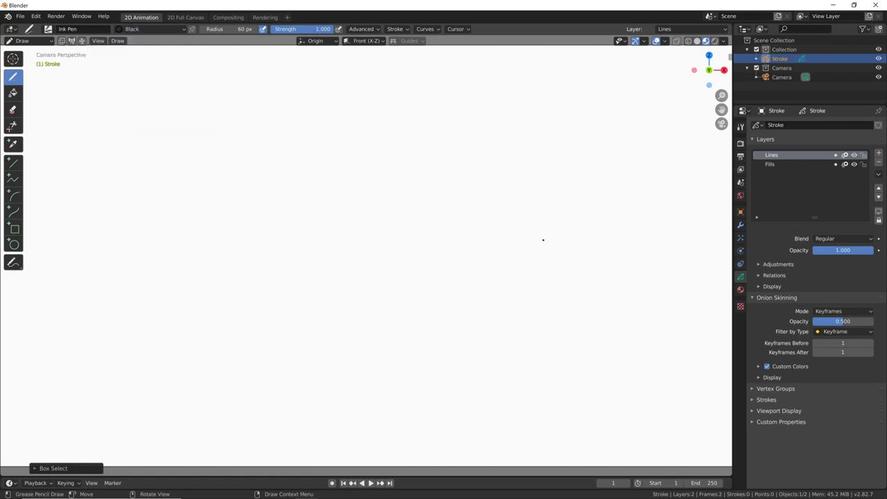
{"action": "left_click", "coordinate": [740, 289]}
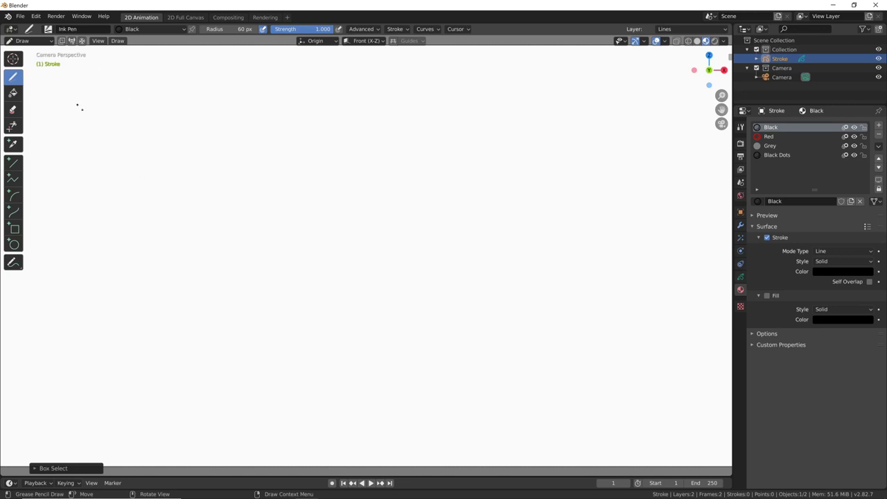
Set the brush radius to 144 px and draw the vertical strokes of the tree trunk.
{"action": "key", "text": "f"}
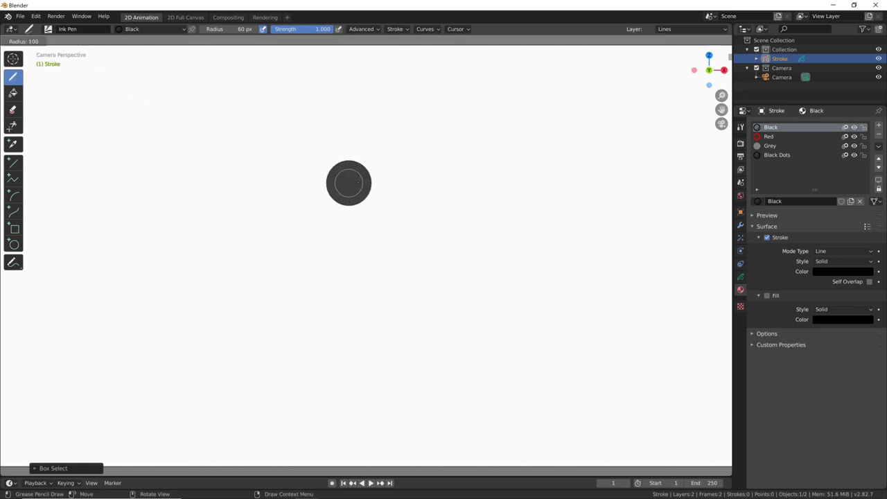
{"action": "left_click", "coordinate": [369, 184]}
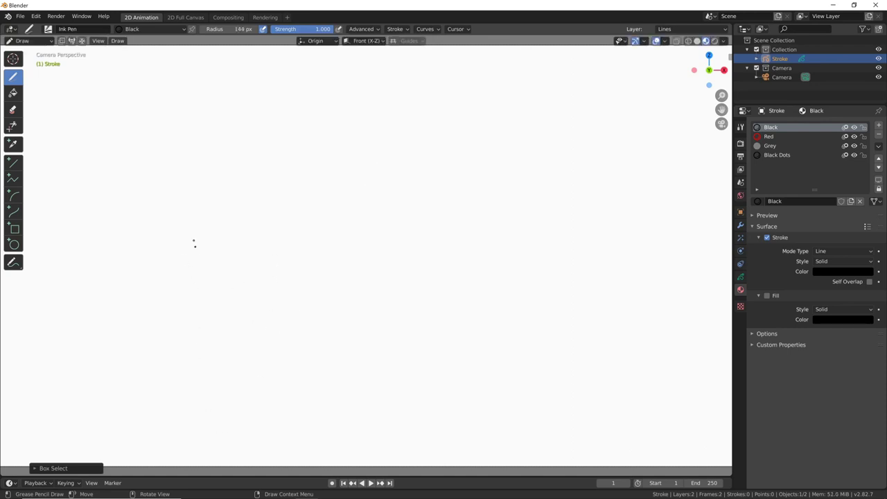
{"action": "left_click_drag", "start_coordinate": [186, 205], "coordinate": [187, 396]}
{"action": "left_click_drag", "start_coordinate": [193, 244], "coordinate": [192, 398]}
{"action": "left_click_drag", "start_coordinate": [191, 198], "coordinate": [195, 395]}
{"action": "left_click_drag", "start_coordinate": [216, 195], "coordinate": [200, 397]}
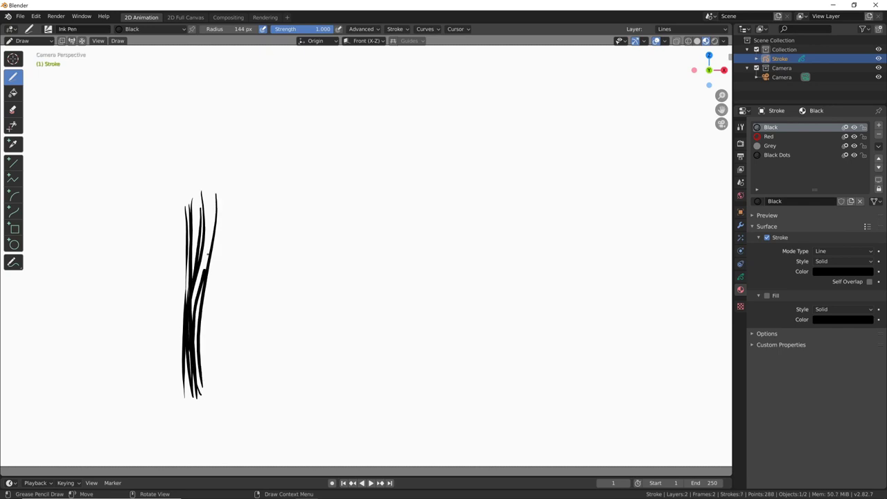
{"action": "left_click_drag", "start_coordinate": [208, 233], "coordinate": [205, 270]}
{"action": "left_click_drag", "start_coordinate": [222, 182], "coordinate": [216, 383]}
{"action": "left_click_drag", "start_coordinate": [214, 246], "coordinate": [230, 399]}
{"action": "left_click_drag", "start_coordinate": [208, 272], "coordinate": [222, 399]}
{"action": "left_click_drag", "start_coordinate": [222, 352], "coordinate": [217, 388]}
{"action": "left_click_drag", "start_coordinate": [212, 275], "coordinate": [210, 354]}
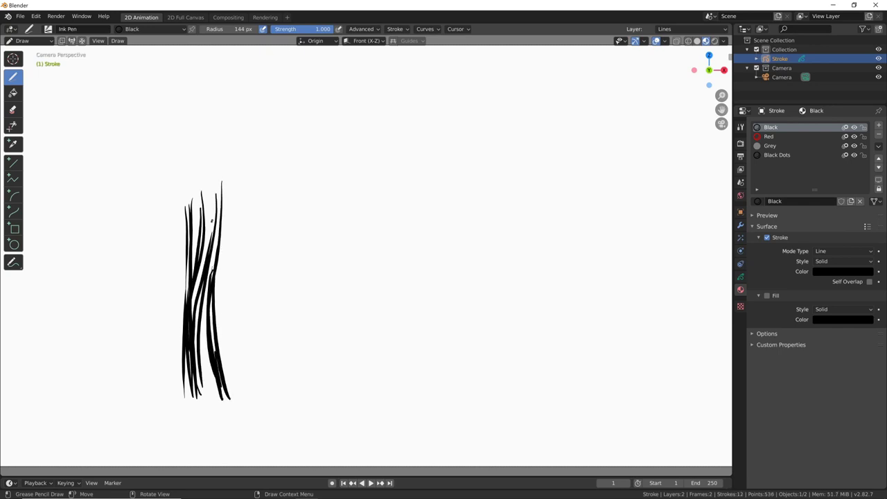
{"action": "mouse_move", "coordinate": [212, 220]}
{"action": "left_mouse_down"}
{"action": "mouse_move", "coordinate": [187, 390]}
{"action": "mouse_move", "coordinate": [205, 407]}
{"action": "left_mouse_up"}
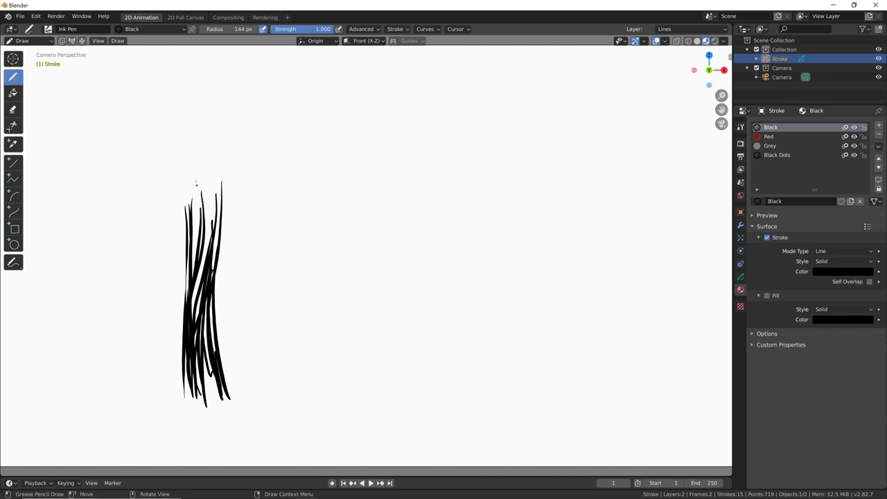
Draw a small left branch and a long branch curving up to the right.
{"action": "left_click_drag", "start_coordinate": [196, 184], "coordinate": [199, 261]}
{"action": "left_click_drag", "start_coordinate": [202, 214], "coordinate": [195, 304]}
{"action": "left_click_drag", "start_coordinate": [201, 289], "coordinate": [264, 119]}
{"action": "mouse_move", "coordinate": [233, 205]}
{"action": "left_mouse_down"}
{"action": "mouse_move", "coordinate": [211, 264]}
{"action": "mouse_move", "coordinate": [258, 145]}
{"action": "left_mouse_up"}
{"action": "mouse_move", "coordinate": [164, 113]}
{"action": "left_mouse_down"}
{"action": "mouse_move", "coordinate": [192, 277]}
{"action": "mouse_move", "coordinate": [197, 254]}
{"action": "left_mouse_up"}
{"action": "left_click_drag", "start_coordinate": [173, 158], "coordinate": [186, 208]}
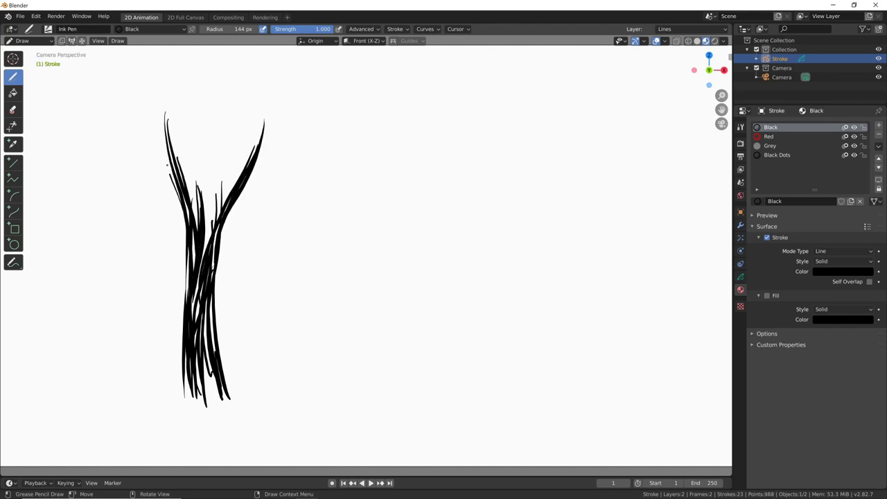
{"action": "mouse_move", "coordinate": [161, 119]}
{"action": "left_mouse_down"}
{"action": "mouse_move", "coordinate": [197, 232]}
{"action": "mouse_move", "coordinate": [211, 176]}
{"action": "left_mouse_up"}
{"action": "mouse_move", "coordinate": [223, 231]}
{"action": "left_mouse_down"}
{"action": "mouse_move", "coordinate": [236, 202]}
{"action": "mouse_move", "coordinate": [313, 137]}
{"action": "left_mouse_up"}
{"action": "left_click_drag", "start_coordinate": [246, 193], "coordinate": [316, 136]}
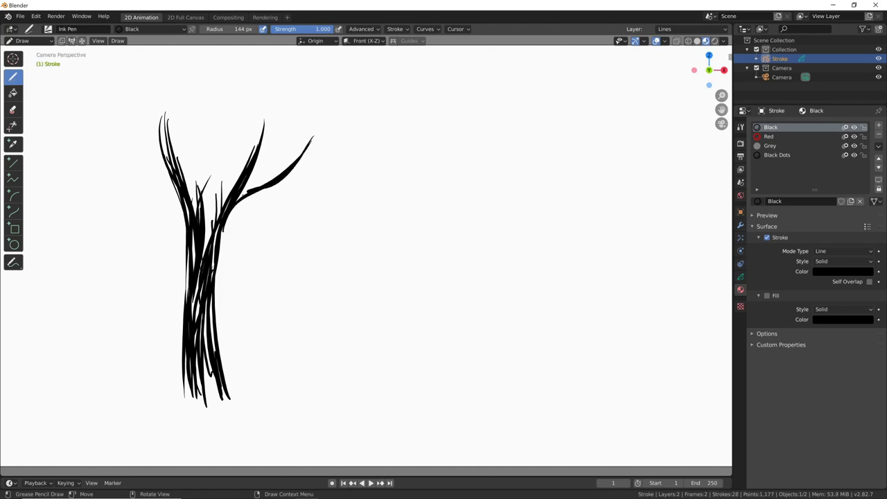
Thicken the trunk where it meets the right branch and fill in its middle.
{"action": "left_click_drag", "start_coordinate": [226, 220], "coordinate": [266, 189]}
{"action": "left_click_drag", "start_coordinate": [217, 233], "coordinate": [212, 253]}
{"action": "mouse_move", "coordinate": [216, 193]}
{"action": "left_mouse_down"}
{"action": "mouse_move", "coordinate": [205, 253]}
{"action": "mouse_move", "coordinate": [230, 180]}
{"action": "mouse_move", "coordinate": [209, 213]}
{"action": "left_mouse_up"}
{"action": "left_click_drag", "start_coordinate": [234, 186], "coordinate": [201, 270]}
{"action": "left_click_drag", "start_coordinate": [219, 213], "coordinate": [205, 250]}
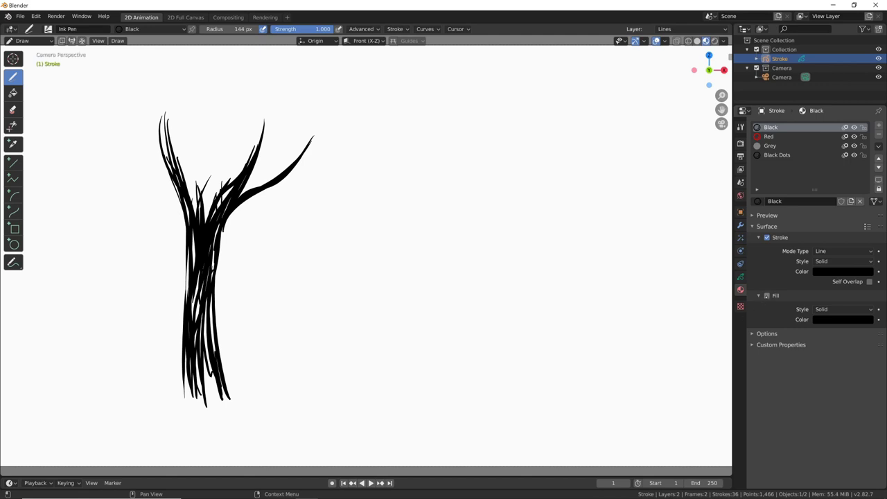
{"action": "left_click", "coordinate": [766, 296]}
{"action": "left_click", "coordinate": [766, 237]}
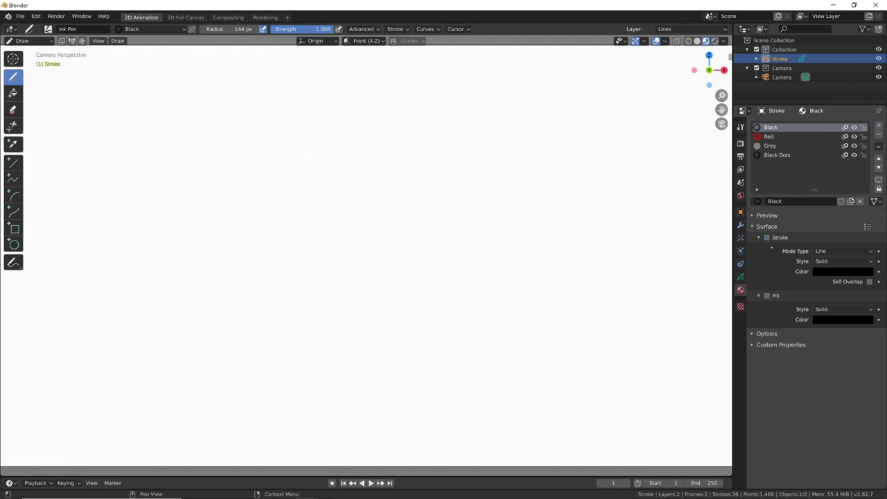
{"action": "left_click", "coordinate": [767, 237]}
{"action": "left_click", "coordinate": [766, 295]}
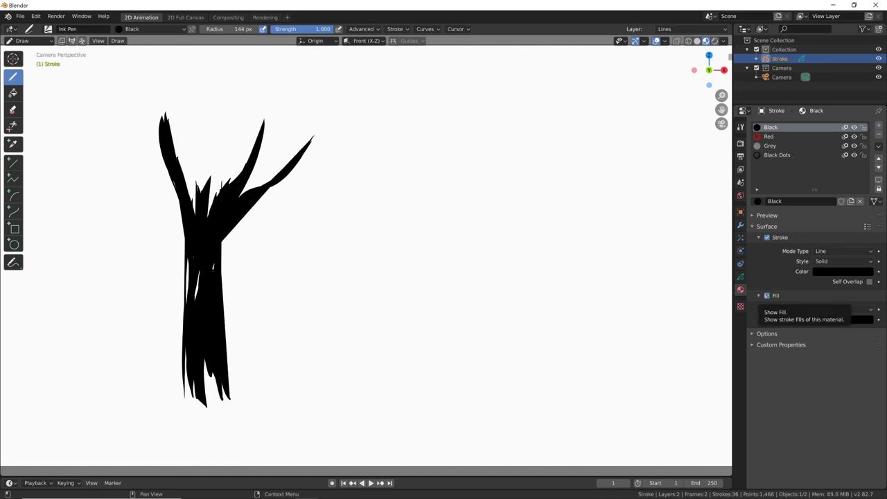
{"action": "left_click", "coordinate": [766, 295]}
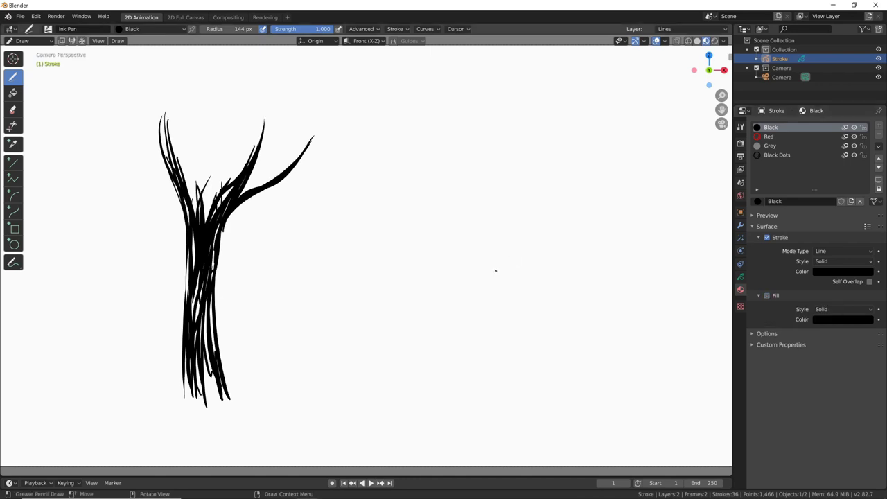
{"action": "mouse_move", "coordinate": [494, 271]}
{"action": "left_mouse_down"}
{"action": "mouse_move", "coordinate": [477, 237]}
{"action": "mouse_move", "coordinate": [545, 260]}
{"action": "left_mouse_up"}
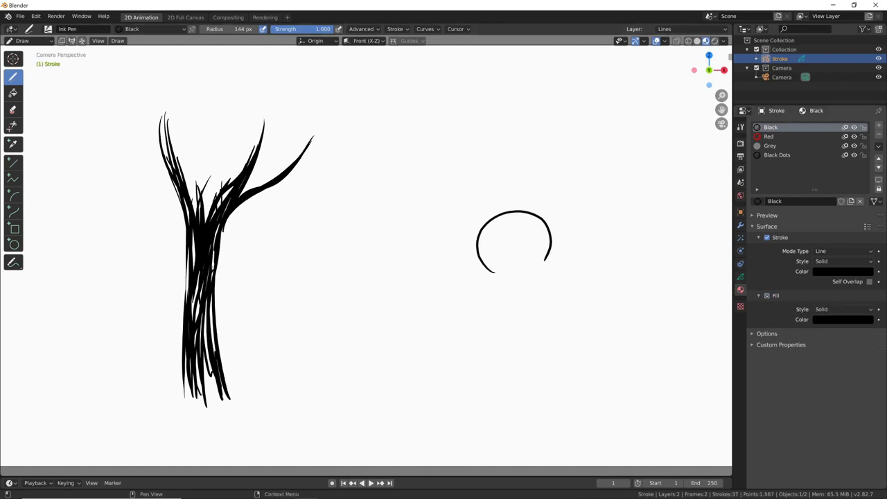
{"action": "left_click", "coordinate": [767, 296]}
{"action": "left_click", "coordinate": [767, 295]}
{"action": "left_click", "coordinate": [767, 295]}
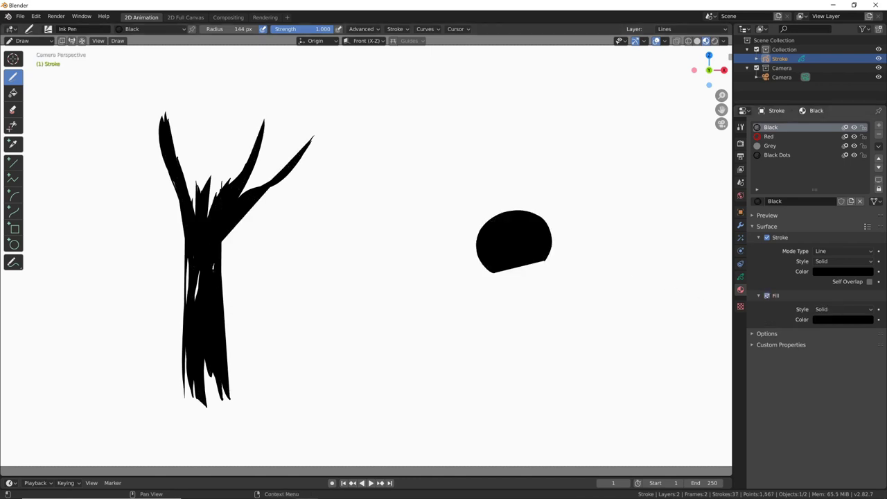
{"action": "left_click", "coordinate": [767, 295]}
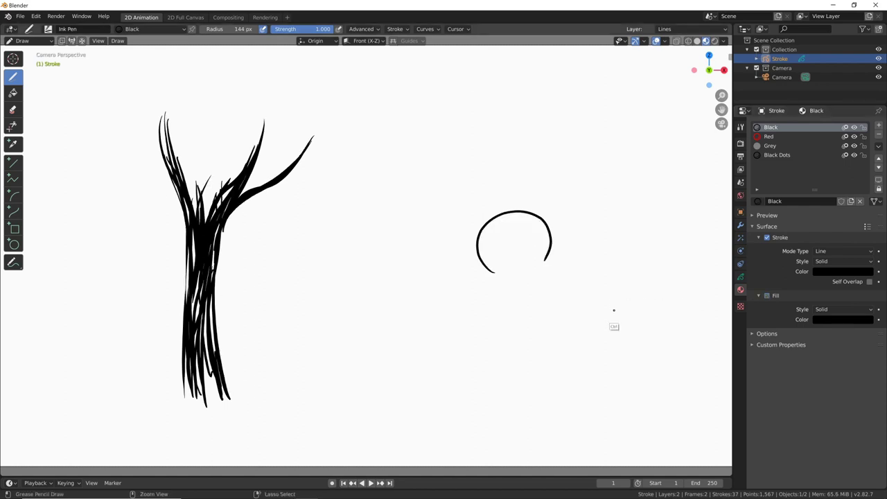
{"action": "key", "text": "ctrl+z"}
{"action": "key", "text": "ctrl+z"}
{"action": "key", "text": "ctrl+z"}
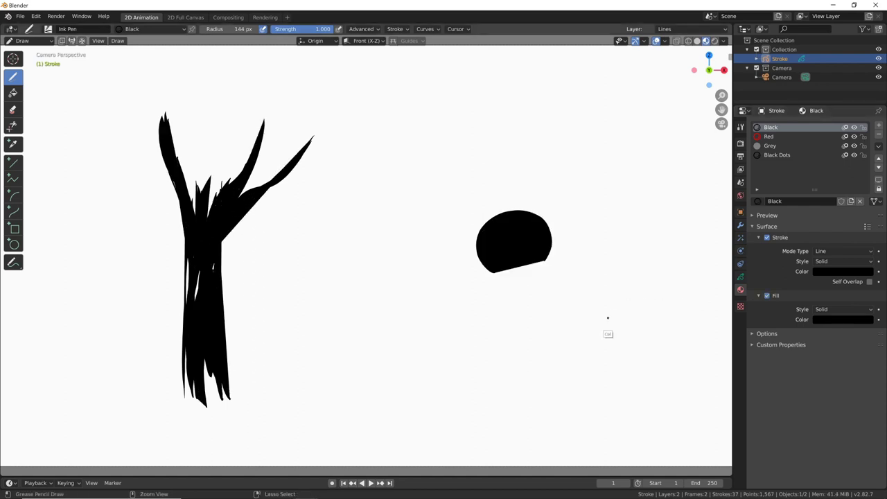
{"action": "key", "text": "ctrl+z"}
{"action": "key", "text": "ctrl+z"}
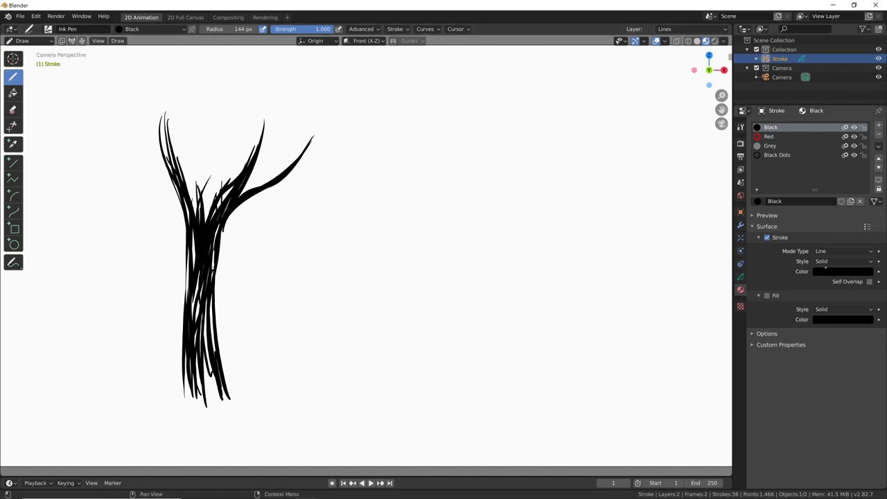
Recolour the tree's stroke colour from black to reddish brown, checking its RGB and hex values.
{"action": "left_click", "coordinate": [825, 271]}
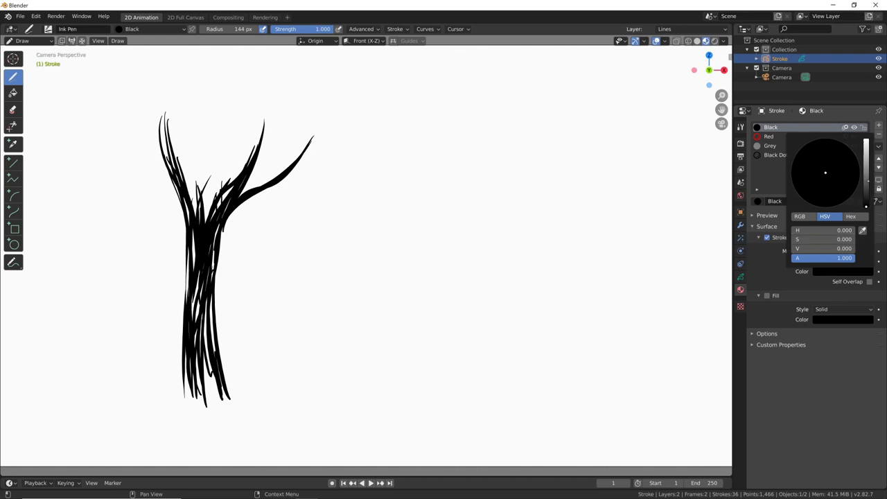
{"action": "left_click_drag", "start_coordinate": [804, 248], "coordinate": [825, 258]}
{"action": "mouse_move", "coordinate": [845, 174]}
{"action": "left_mouse_down"}
{"action": "mouse_move", "coordinate": [816, 192]}
{"action": "mouse_move", "coordinate": [865, 180]}
{"action": "left_mouse_up"}
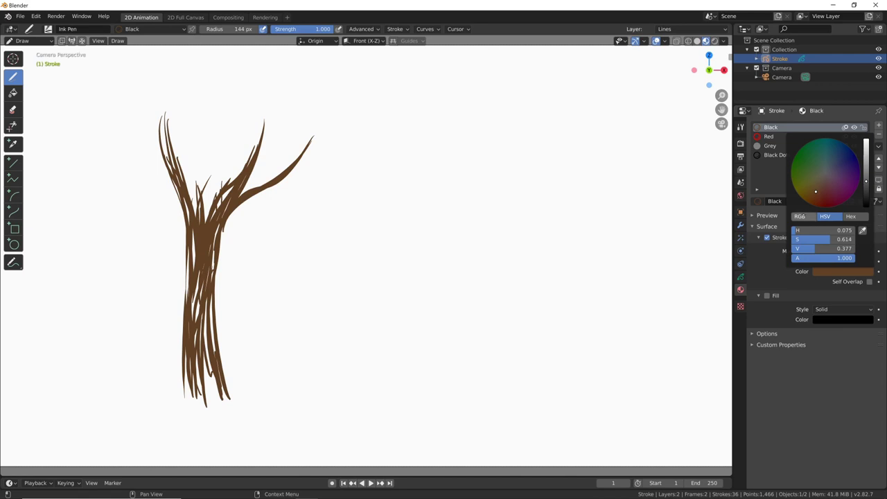
{"action": "left_click", "coordinate": [803, 217]}
{"action": "left_click", "coordinate": [826, 217]}
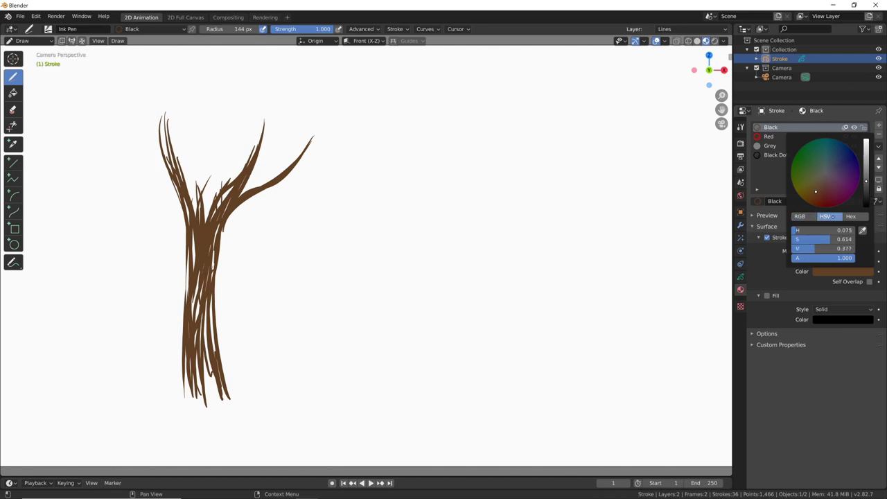
{"action": "left_click", "coordinate": [851, 217]}
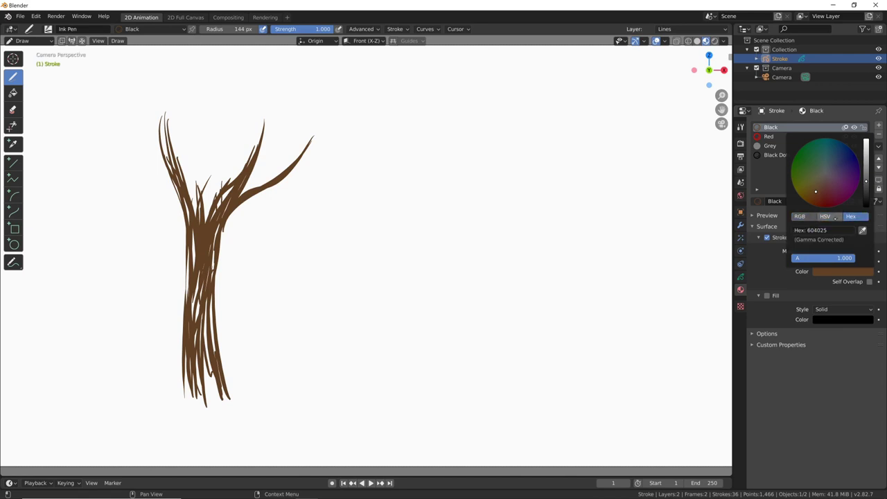
{"action": "left_click", "coordinate": [825, 217]}
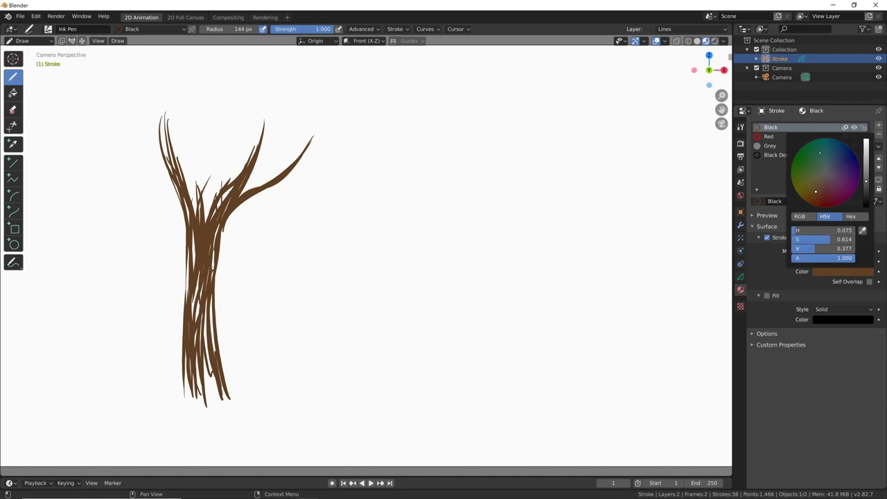
Fine-tune the brown to H 0.089, S 0.551, V 0.350.
{"action": "mouse_move", "coordinate": [866, 182]}
{"action": "left_mouse_down"}
{"action": "mouse_move", "coordinate": [866, 207]}
{"action": "mouse_move", "coordinate": [866, 140]}
{"action": "mouse_move", "coordinate": [867, 206]}
{"action": "mouse_move", "coordinate": [867, 144]}
{"action": "mouse_move", "coordinate": [866, 179]}
{"action": "left_mouse_up"}
{"action": "mouse_move", "coordinate": [816, 192]}
{"action": "left_mouse_down"}
{"action": "mouse_move", "coordinate": [844, 155]}
{"action": "mouse_move", "coordinate": [836, 197]}
{"action": "mouse_move", "coordinate": [813, 195]}
{"action": "mouse_move", "coordinate": [811, 152]}
{"action": "mouse_move", "coordinate": [851, 164]}
{"action": "mouse_move", "coordinate": [815, 189]}
{"action": "left_mouse_up"}
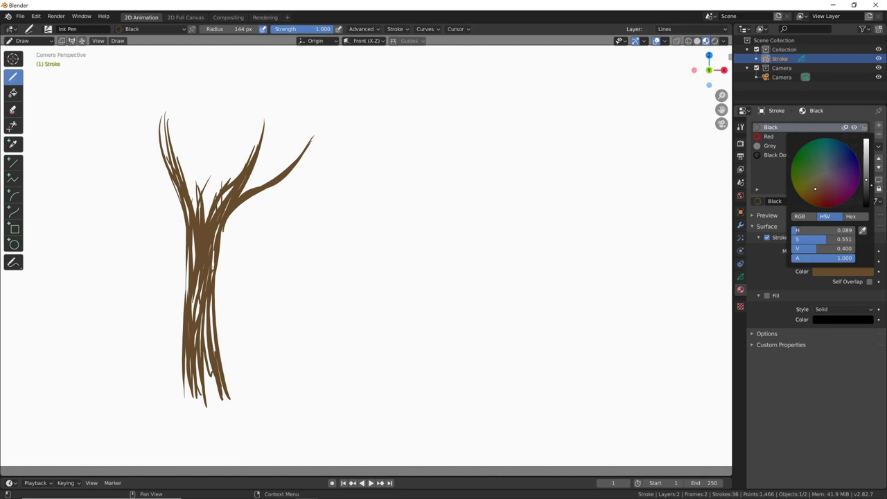
{"action": "left_click_drag", "start_coordinate": [866, 180], "coordinate": [867, 181]}
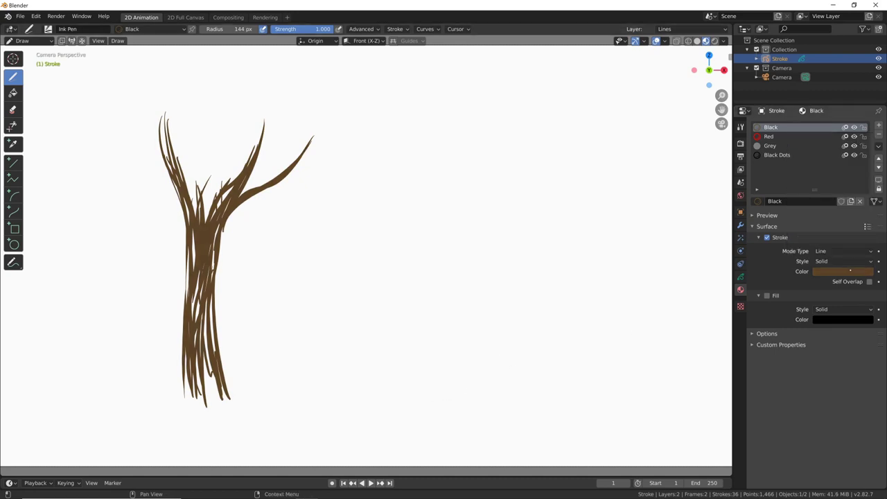
{"action": "left_click", "coordinate": [847, 271]}
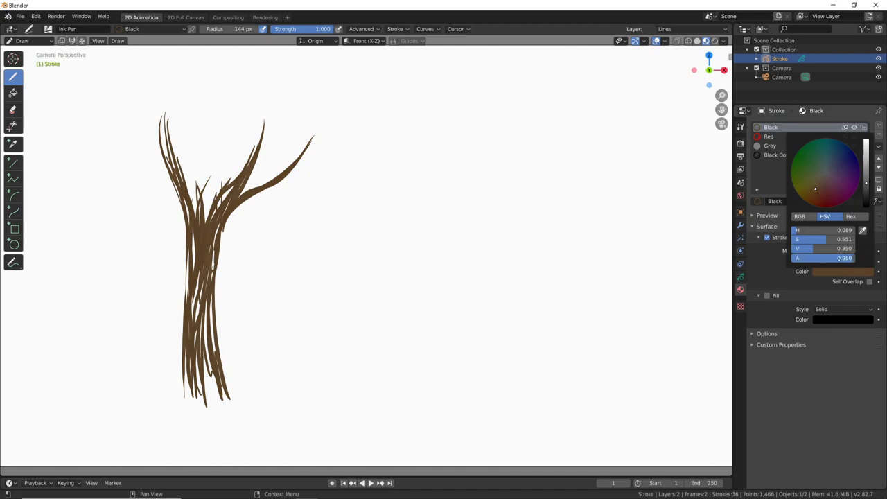
Test the stroke alpha at 0.5, then restore the brown strokes to full 1.0 opacity.
{"action": "left_click_drag", "start_coordinate": [845, 259], "coordinate": [803, 264]}
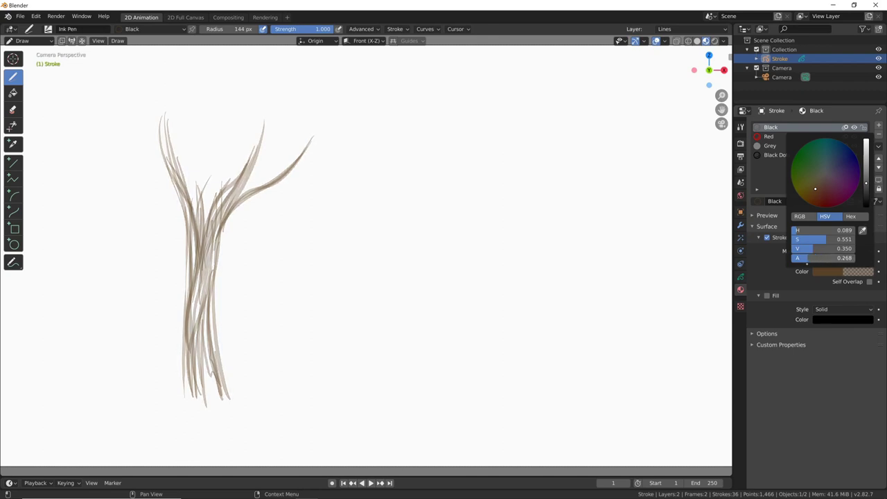
{"action": "left_click_drag", "start_coordinate": [807, 264], "coordinate": [852, 260]}
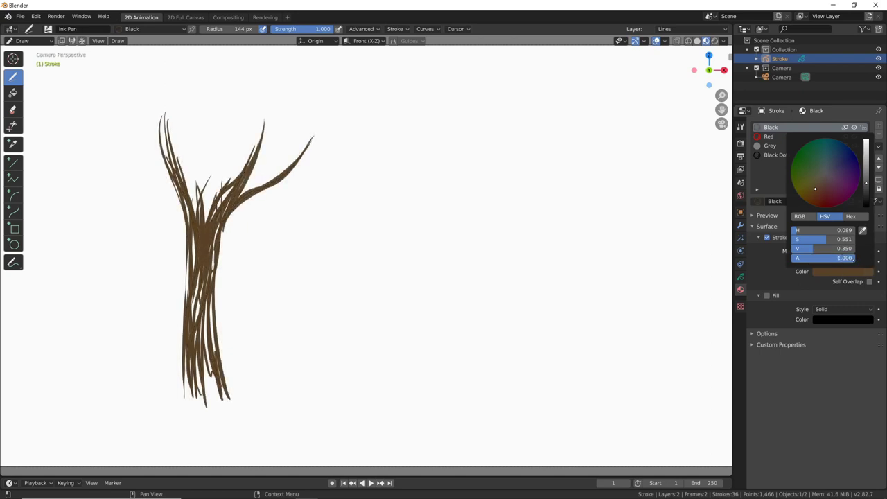
{"action": "left_click", "coordinate": [847, 270]}
{"action": "left_click", "coordinate": [821, 259]}
{"action": "type", "text": "0.5"}
{"action": "key", "text": "Return"}
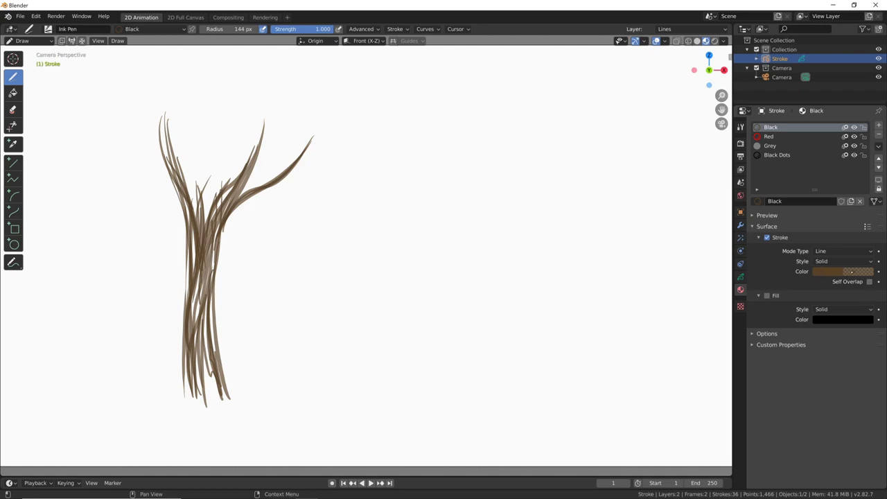
{"action": "left_click", "coordinate": [852, 272]}
{"action": "left_click_drag", "start_coordinate": [825, 257], "coordinate": [857, 257]}
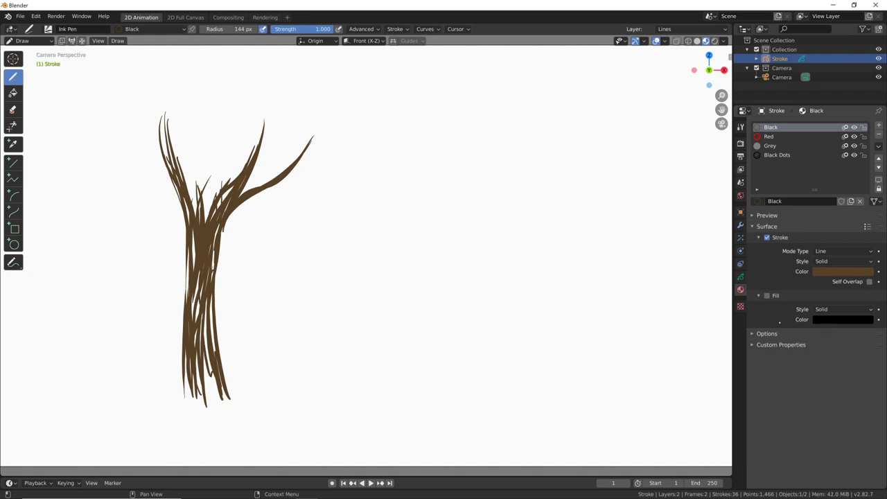
Turn on the Black material's fill and set it to blue, then disable fill again.
{"action": "left_click", "coordinate": [766, 295]}
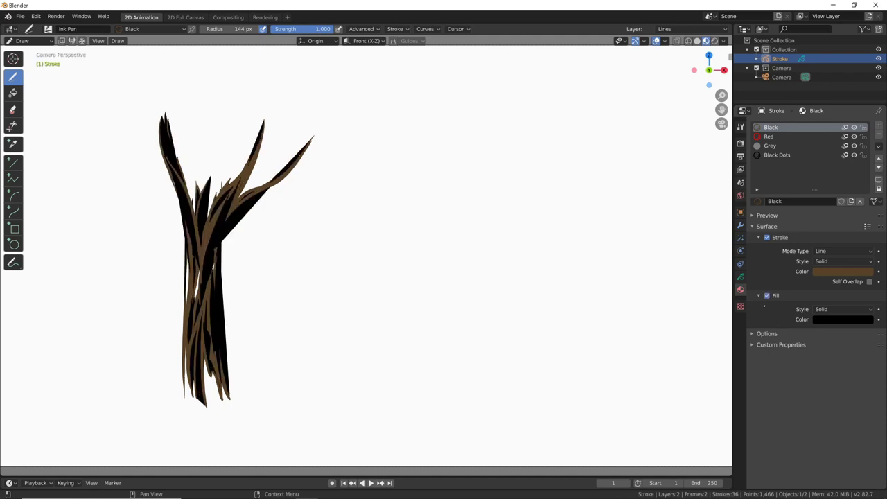
{"action": "left_click", "coordinate": [843, 319]}
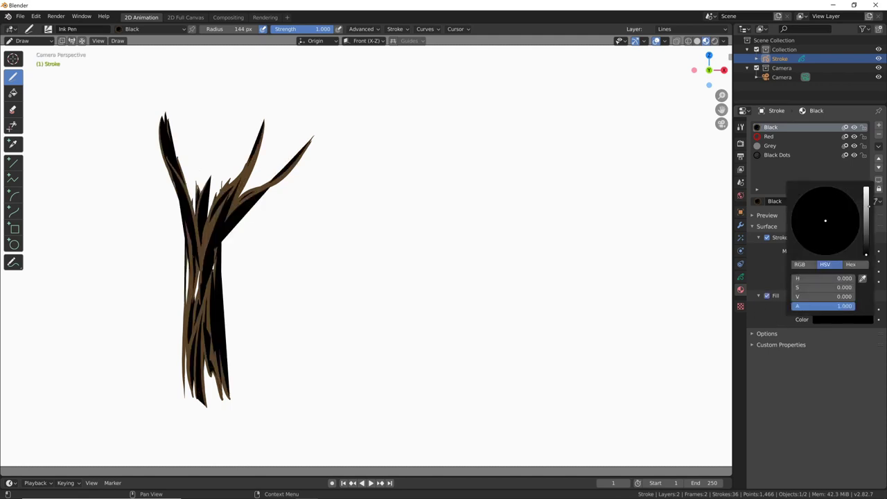
{"action": "left_click_drag", "start_coordinate": [866, 253], "coordinate": [865, 205]}
{"action": "left_click", "coordinate": [838, 199]}
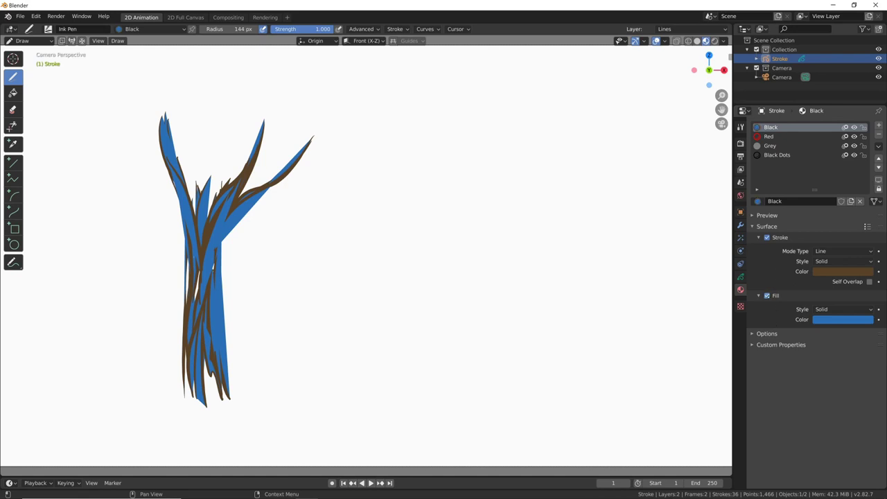
{"action": "left_click", "coordinate": [766, 295]}
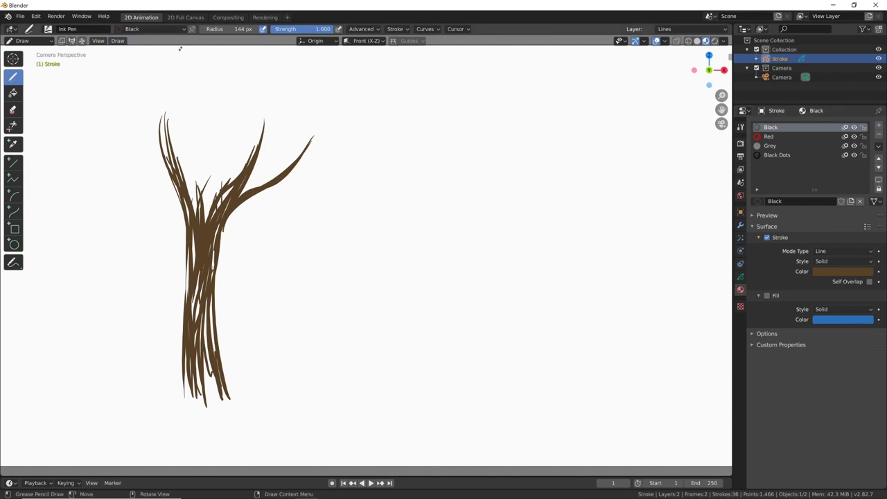
{"action": "left_click", "coordinate": [156, 29]}
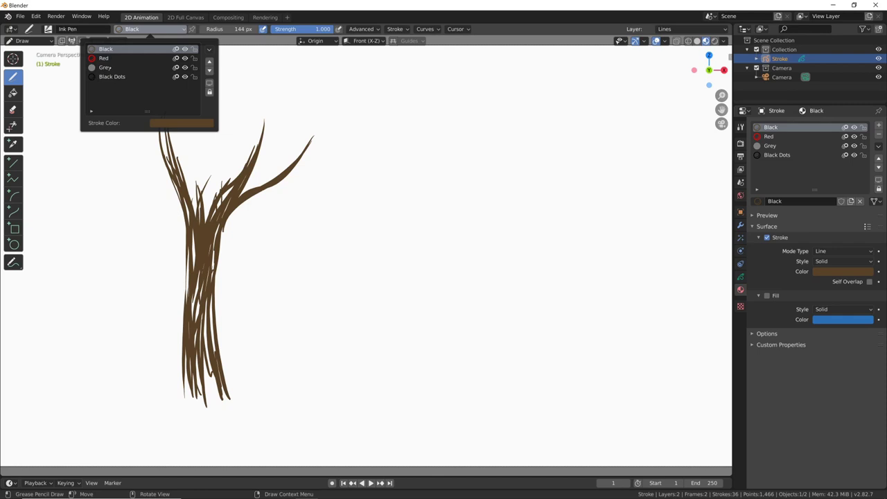
Draw three leaf shapes at the right branch tip with the Grey material and fill them green.
{"action": "left_click", "coordinate": [105, 68]}
{"action": "mouse_move", "coordinate": [302, 144]}
{"action": "left_mouse_down"}
{"action": "mouse_move", "coordinate": [309, 154]}
{"action": "mouse_move", "coordinate": [274, 172]}
{"action": "left_mouse_up"}
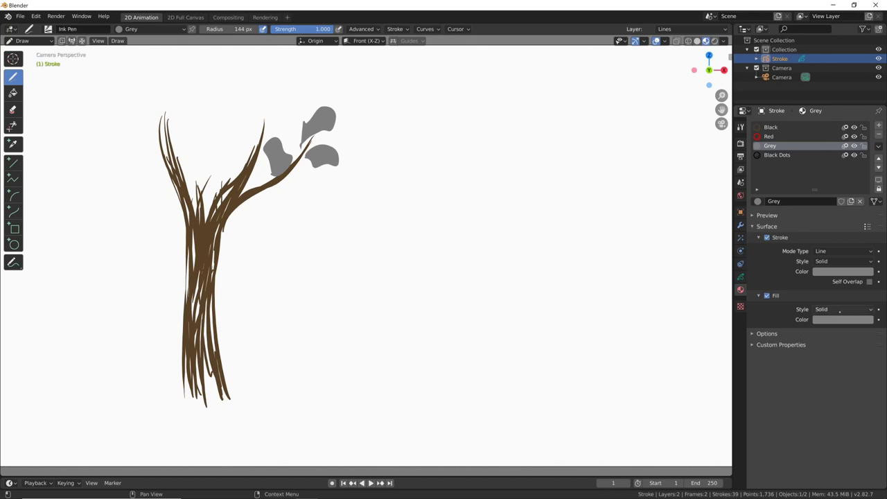
{"action": "left_click", "coordinate": [832, 321]}
{"action": "left_click_drag", "start_coordinate": [824, 221], "coordinate": [811, 214]}
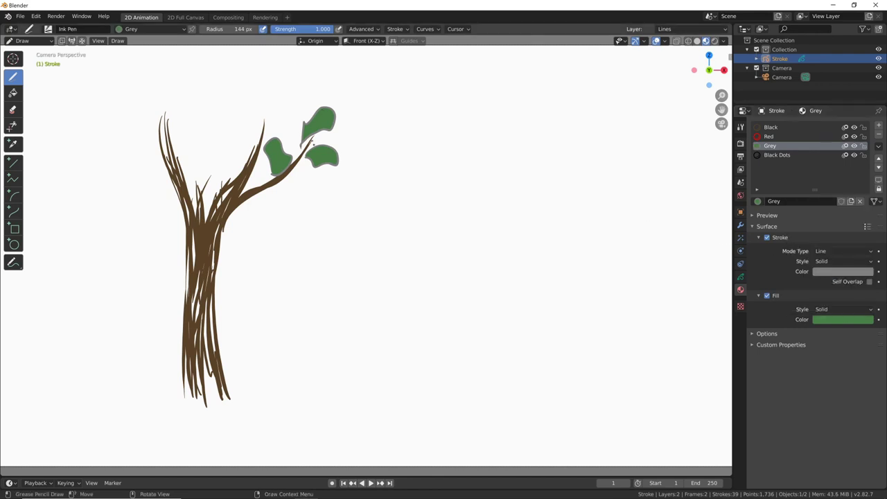
Set the Grey material's stroke colour to a saturated dark green (H 0.339, S 0.740, V 0.363).
{"action": "left_click", "coordinate": [837, 272]}
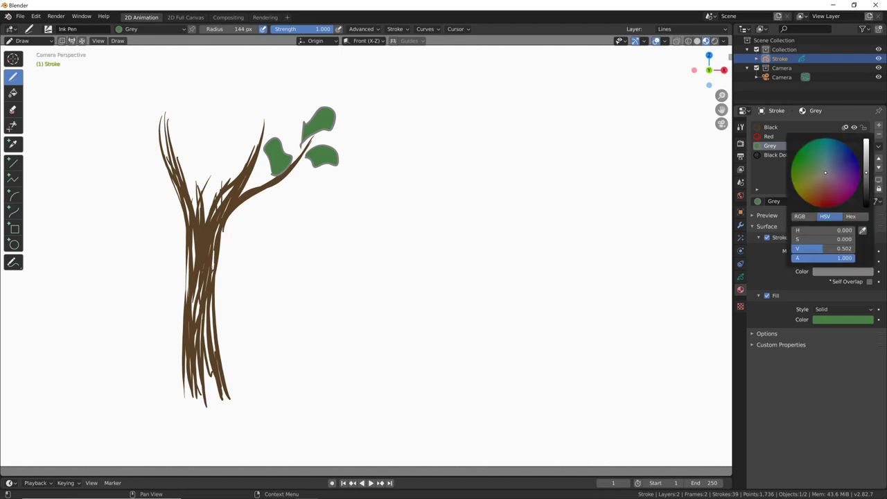
{"action": "key", "text": "ctrl+v"}
{"action": "key", "text": "ctrl+v"}
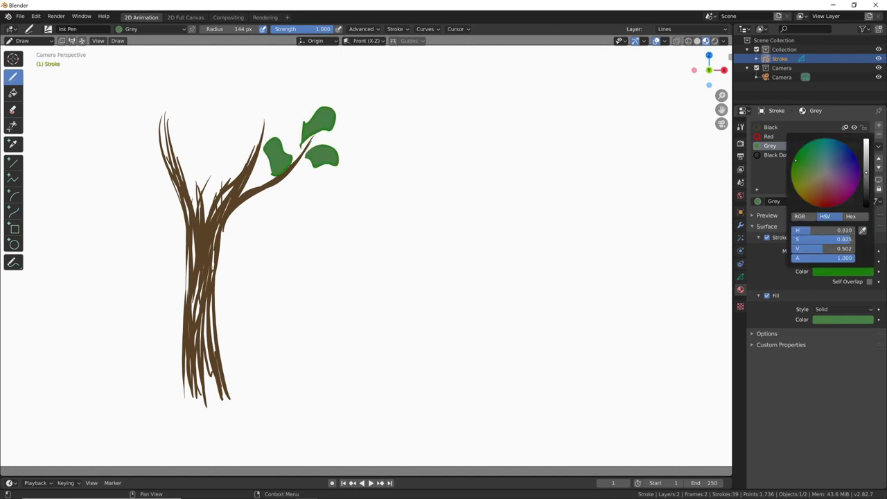
{"action": "key", "text": "ctrl+v"}
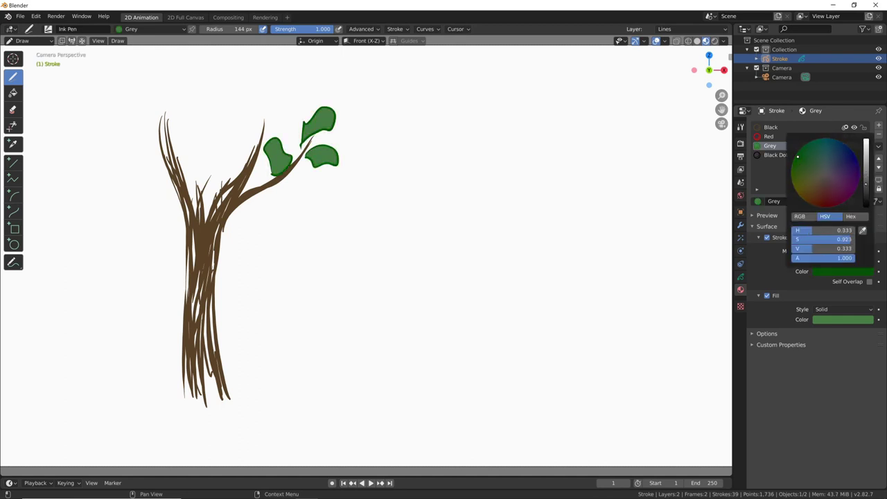
{"action": "left_click_drag", "start_coordinate": [800, 166], "coordinate": [803, 161]}
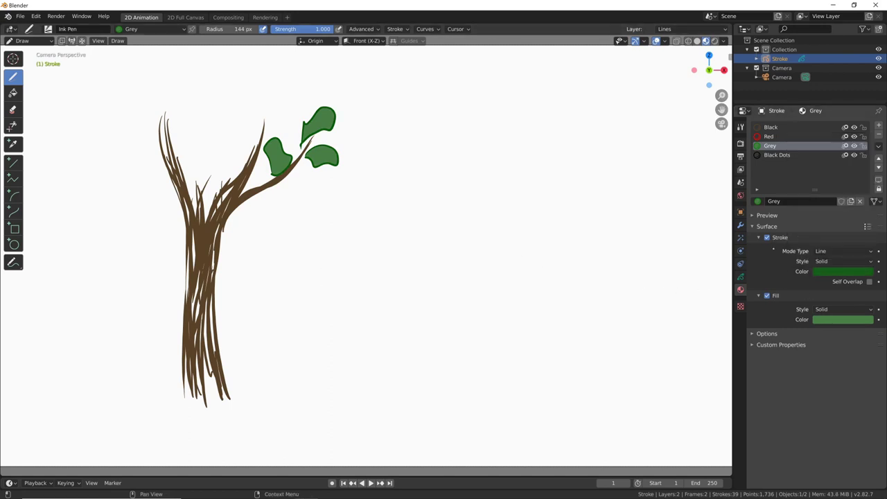
Toggle the leaf outlines off and on twice to compare the leaves with and without them.
{"action": "left_click", "coordinate": [766, 237]}
{"action": "left_click", "coordinate": [766, 237]}
{"action": "left_click", "coordinate": [766, 237]}
{"action": "left_click", "coordinate": [767, 237]}
{"action": "left_click", "coordinate": [839, 273]}
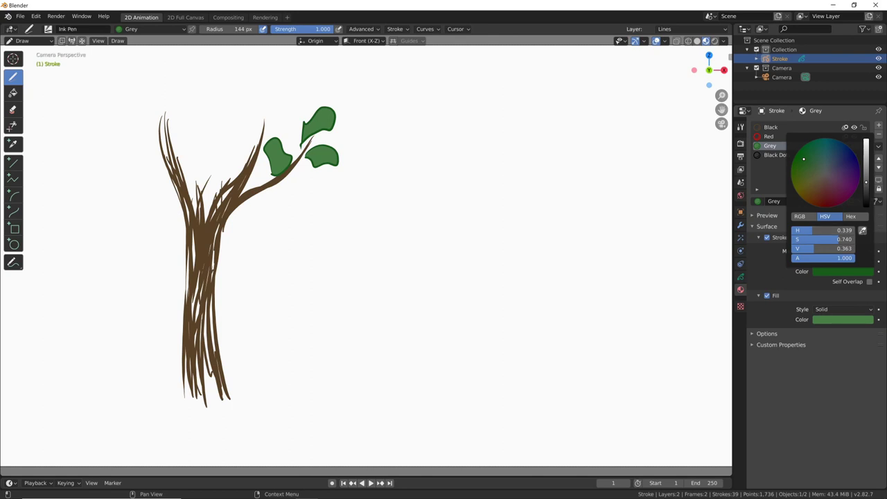
{"action": "left_click", "coordinate": [862, 230]}
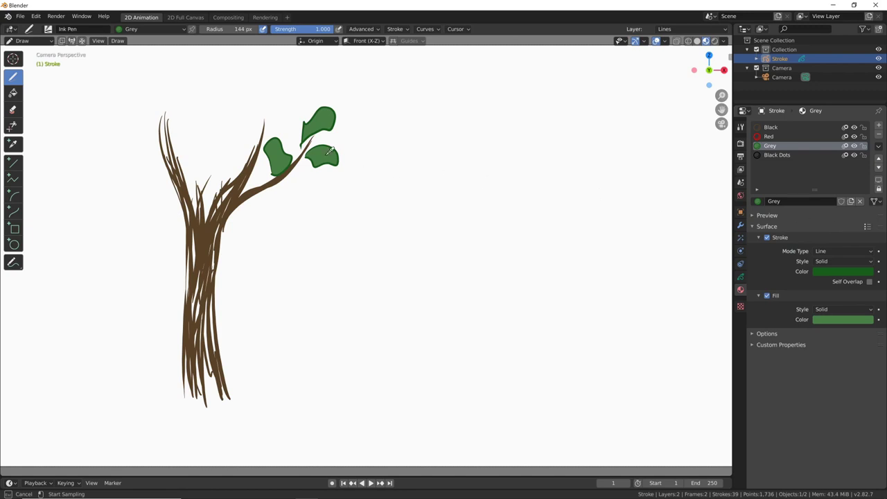
Eyedrop the brown trunk colour as the leaf outline colour to try it.
{"action": "left_click", "coordinate": [330, 151]}
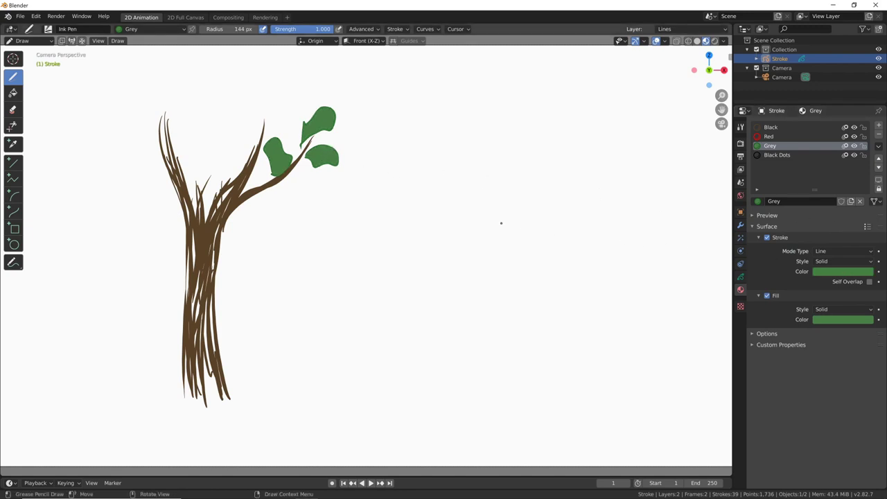
{"action": "left_click", "coordinate": [842, 271]}
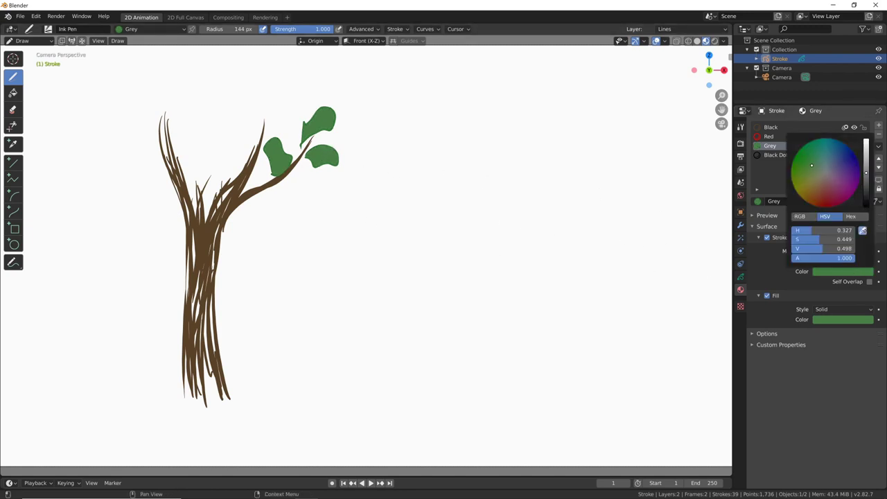
{"action": "left_click", "coordinate": [862, 230]}
{"action": "left_click", "coordinate": [228, 211]}
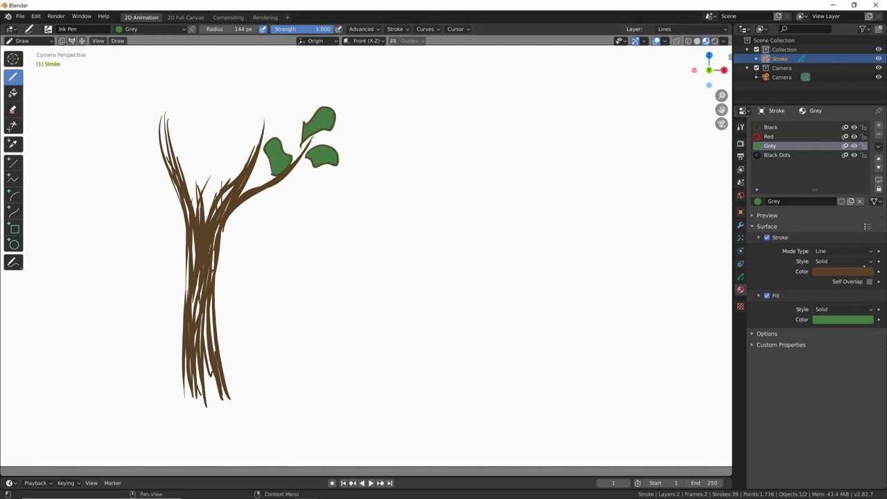
{"action": "left_click", "coordinate": [855, 272]}
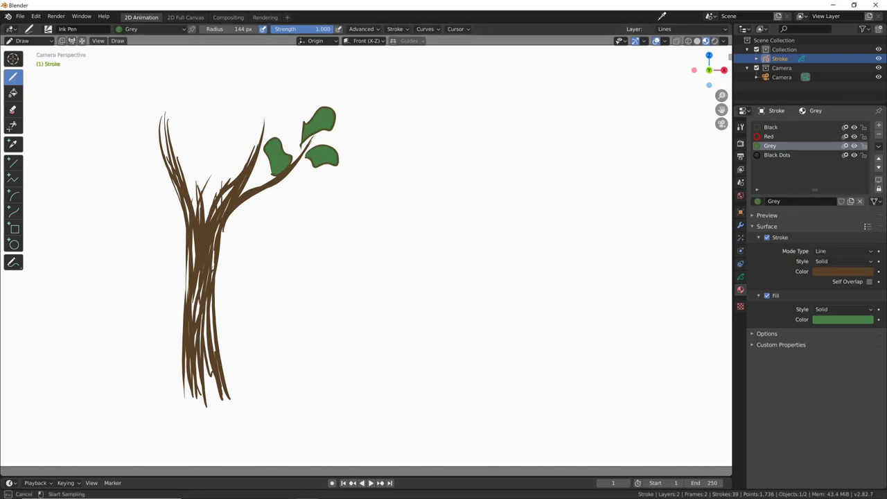
{"action": "key", "text": "ctrl+z"}
Try an orange outline, then sample the leaf green (H 0.327, S 0.449, V 0.498) for the outlines.
{"action": "left_click", "coordinate": [856, 271]}
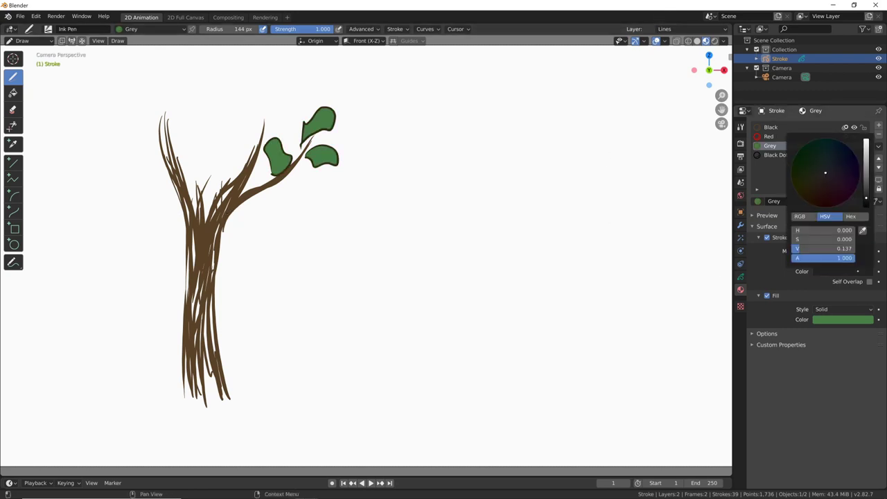
{"action": "left_click", "coordinate": [862, 230]}
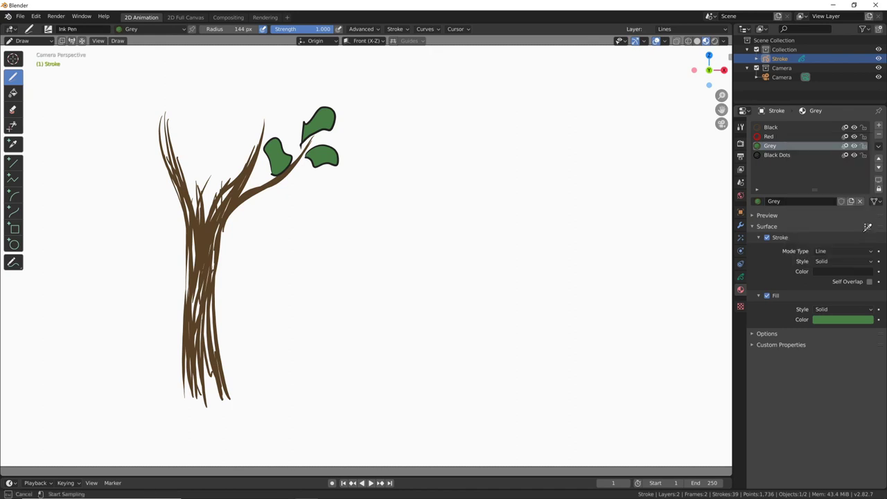
{"action": "left_click", "coordinate": [740, 210]}
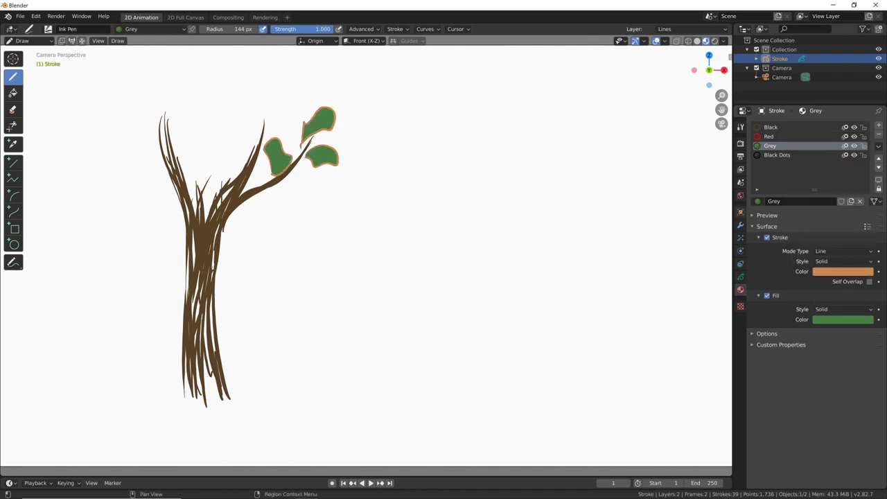
{"action": "left_click", "coordinate": [844, 271]}
{"action": "left_click", "coordinate": [862, 230]}
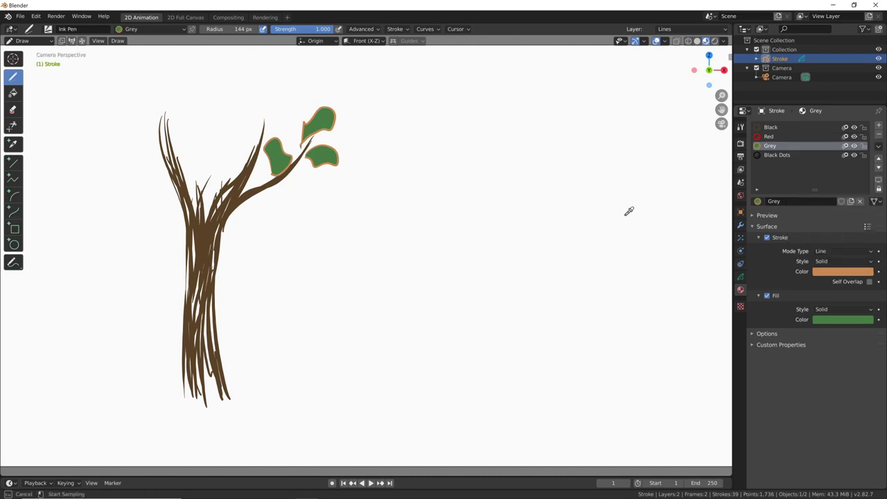
{"action": "left_click", "coordinate": [335, 151]}
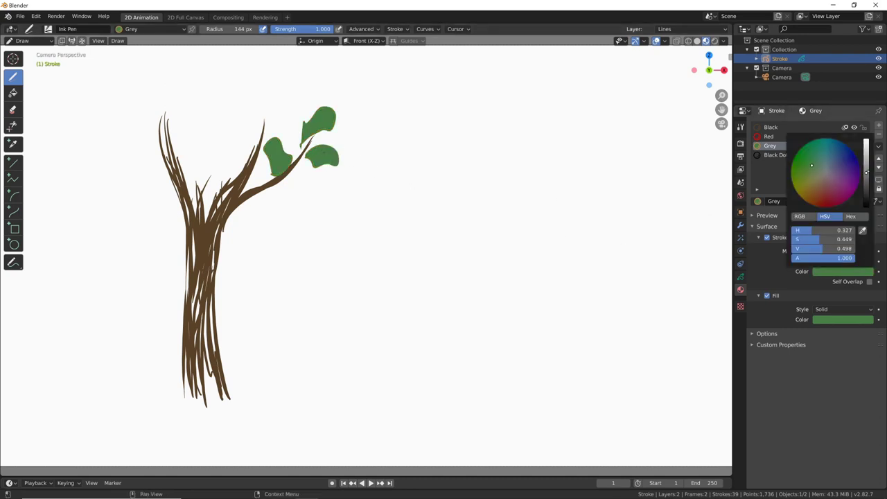
Darken the outline green to V 0.363 and add leaves around the right branch.
{"action": "left_click_drag", "start_coordinate": [866, 172], "coordinate": [867, 182]}
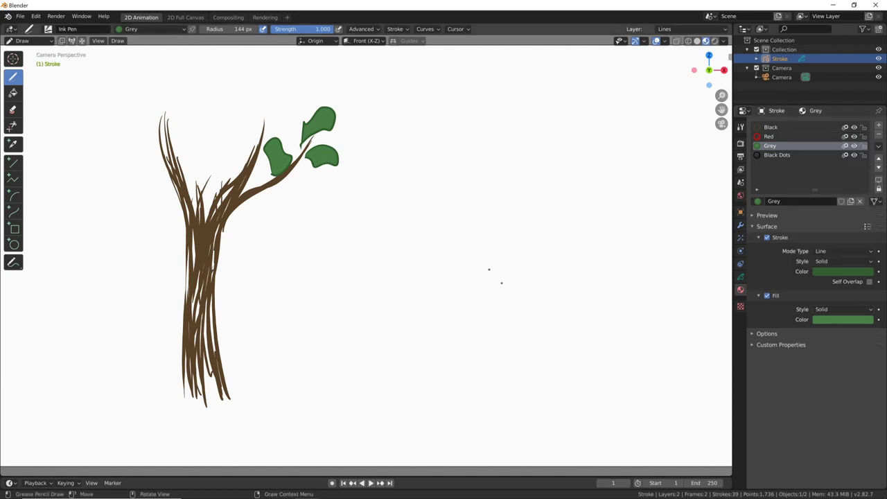
{"action": "mouse_move", "coordinate": [295, 147]}
{"action": "left_mouse_down"}
{"action": "mouse_move", "coordinate": [317, 131]}
{"action": "mouse_move", "coordinate": [333, 138]}
{"action": "mouse_move", "coordinate": [315, 186]}
{"action": "mouse_move", "coordinate": [276, 189]}
{"action": "mouse_move", "coordinate": [257, 166]}
{"action": "mouse_move", "coordinate": [293, 108]}
{"action": "mouse_move", "coordinate": [317, 103]}
{"action": "mouse_move", "coordinate": [355, 112]}
{"action": "left_mouse_up"}
{"action": "mouse_move", "coordinate": [332, 127]}
{"action": "left_mouse_down"}
{"action": "mouse_move", "coordinate": [355, 135]}
{"action": "mouse_move", "coordinate": [359, 149]}
{"action": "mouse_move", "coordinate": [337, 160]}
{"action": "mouse_move", "coordinate": [310, 156]}
{"action": "mouse_move", "coordinate": [347, 151]}
{"action": "left_mouse_up"}
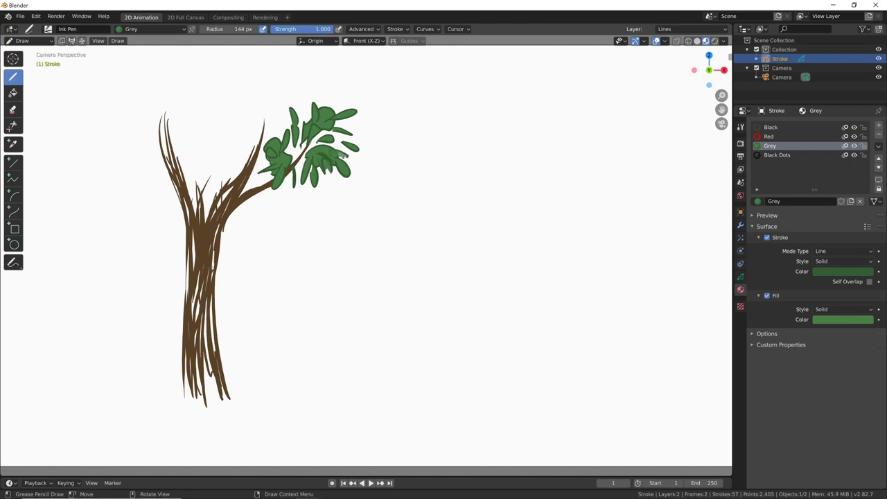
{"action": "mouse_move", "coordinate": [247, 157]}
{"action": "left_mouse_down"}
{"action": "mouse_move", "coordinate": [234, 138]}
{"action": "mouse_move", "coordinate": [247, 159]}
{"action": "mouse_move", "coordinate": [254, 119]}
{"action": "mouse_move", "coordinate": [243, 147]}
{"action": "mouse_move", "coordinate": [217, 154]}
{"action": "mouse_move", "coordinate": [245, 148]}
{"action": "left_mouse_up"}
{"action": "left_click_drag", "start_coordinate": [241, 105], "coordinate": [261, 127]}
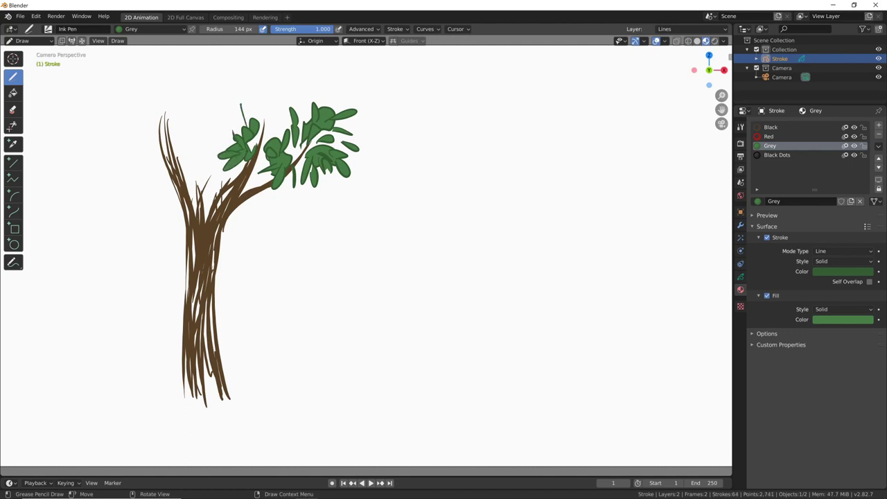
Cover the left branch with large leaves and add dark green vein lines.
{"action": "mouse_move", "coordinate": [166, 136]}
{"action": "left_mouse_down"}
{"action": "mouse_move", "coordinate": [174, 167]}
{"action": "mouse_move", "coordinate": [136, 181]}
{"action": "mouse_move", "coordinate": [164, 196]}
{"action": "left_mouse_up"}
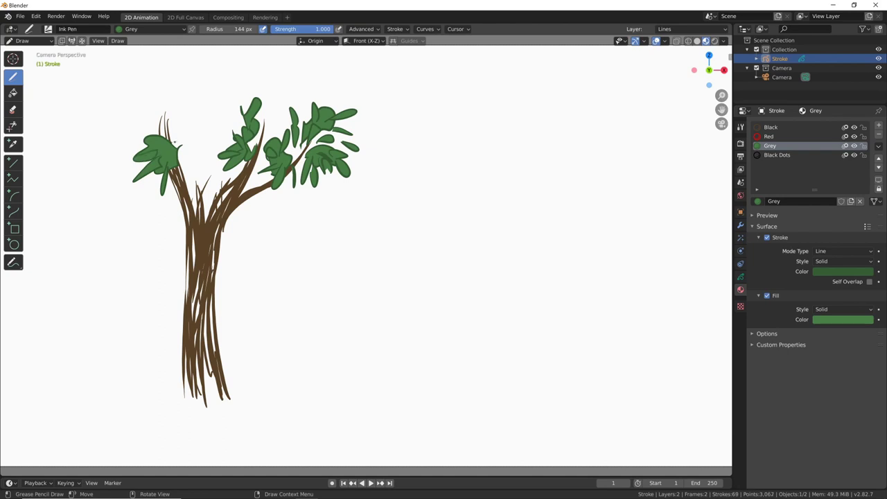
{"action": "mouse_move", "coordinate": [164, 122]}
{"action": "left_mouse_down"}
{"action": "mouse_move", "coordinate": [170, 143]}
{"action": "mouse_move", "coordinate": [136, 144]}
{"action": "left_mouse_up"}
{"action": "mouse_move", "coordinate": [161, 180]}
{"action": "left_mouse_down"}
{"action": "mouse_move", "coordinate": [149, 194]}
{"action": "mouse_move", "coordinate": [205, 147]}
{"action": "mouse_move", "coordinate": [185, 174]}
{"action": "left_mouse_up"}
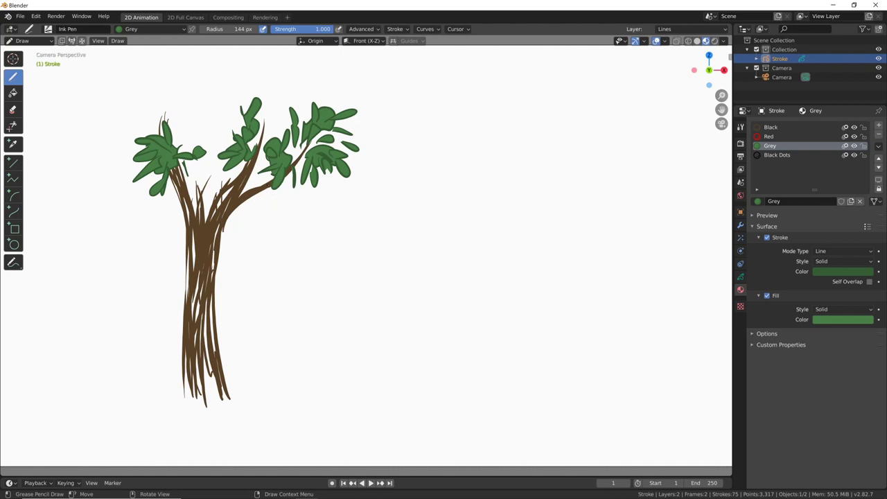
{"action": "mouse_move", "coordinate": [148, 92]}
{"action": "left_mouse_down"}
{"action": "mouse_move", "coordinate": [114, 81]}
{"action": "mouse_move", "coordinate": [104, 122]}
{"action": "mouse_move", "coordinate": [156, 128]}
{"action": "mouse_move", "coordinate": [179, 103]}
{"action": "left_mouse_up"}
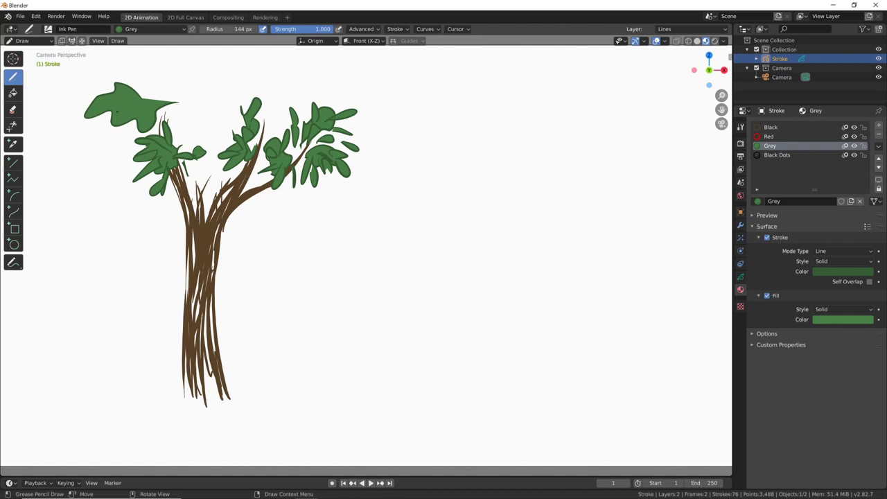
{"action": "mouse_move", "coordinate": [118, 111]}
{"action": "left_mouse_down"}
{"action": "mouse_move", "coordinate": [124, 120]}
{"action": "mouse_move", "coordinate": [112, 84]}
{"action": "mouse_move", "coordinate": [148, 84]}
{"action": "mouse_move", "coordinate": [169, 104]}
{"action": "mouse_move", "coordinate": [161, 121]}
{"action": "mouse_move", "coordinate": [172, 144]}
{"action": "mouse_move", "coordinate": [161, 147]}
{"action": "left_mouse_up"}
{"action": "left_click_drag", "start_coordinate": [234, 129], "coordinate": [217, 142]}
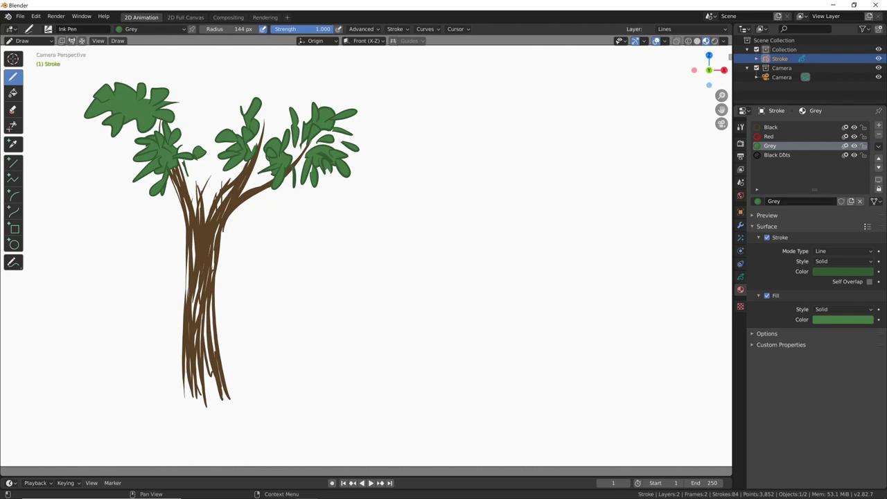
{"action": "left_click", "coordinate": [774, 128]}
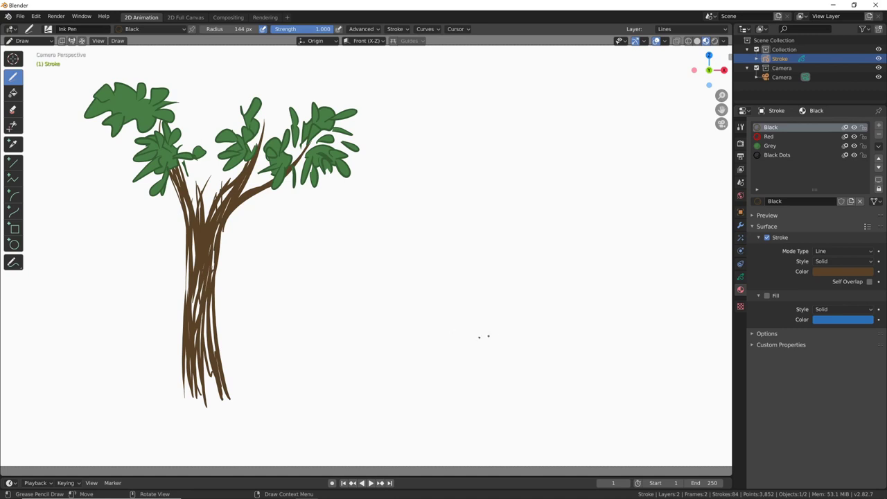
Re-enable trunk fill, lighten the brown stroke, copy it to Fill Color and brighten to V 0.467.
{"action": "left_click", "coordinate": [766, 296]}
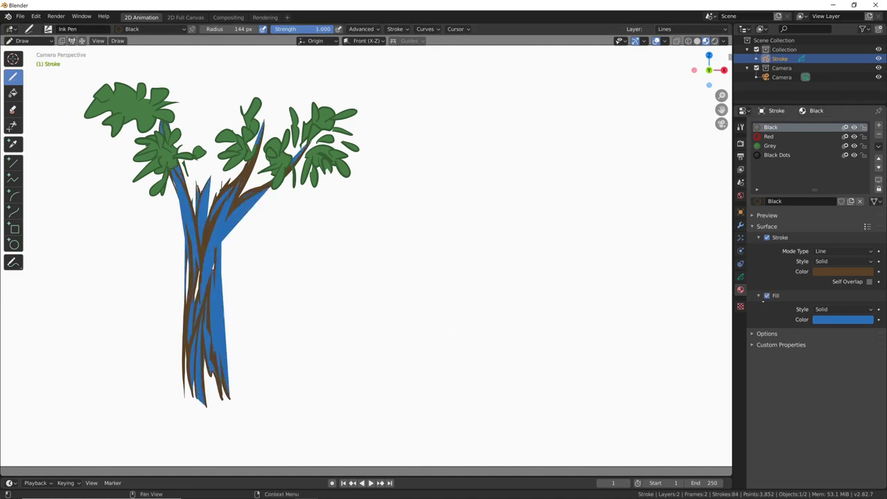
{"action": "left_click", "coordinate": [838, 271]}
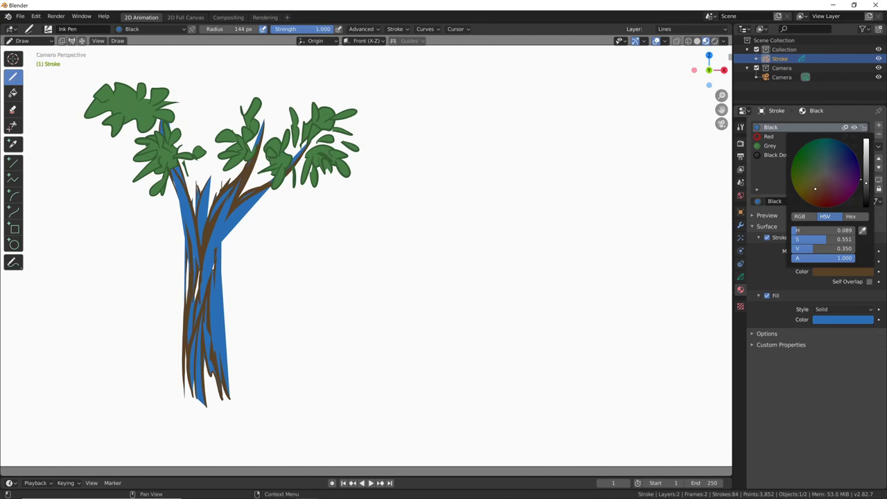
{"action": "left_click_drag", "start_coordinate": [866, 185], "coordinate": [866, 180]}
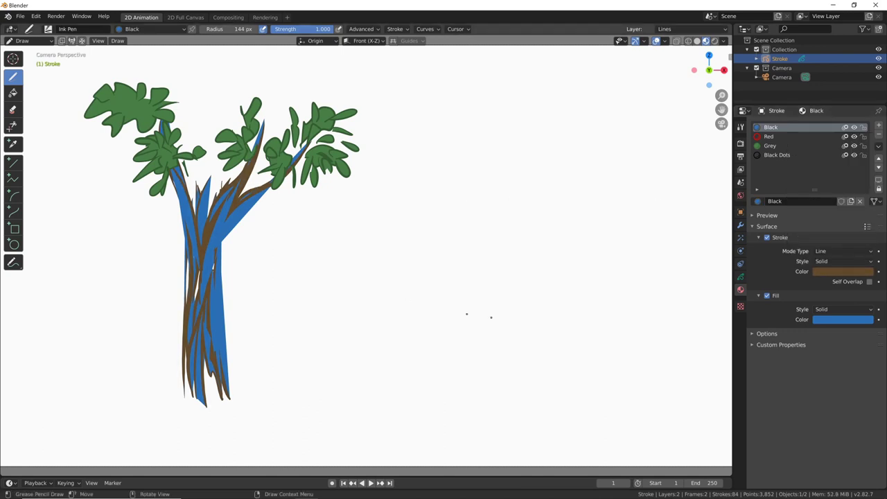
{"action": "left_click", "coordinate": [832, 272]}
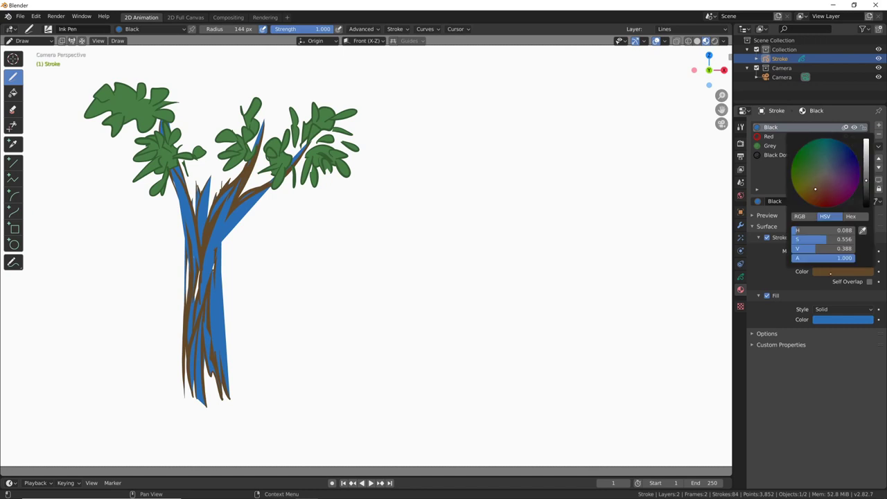
{"action": "left_click", "coordinate": [828, 319]}
{"action": "key", "text": "ctrl+v"}
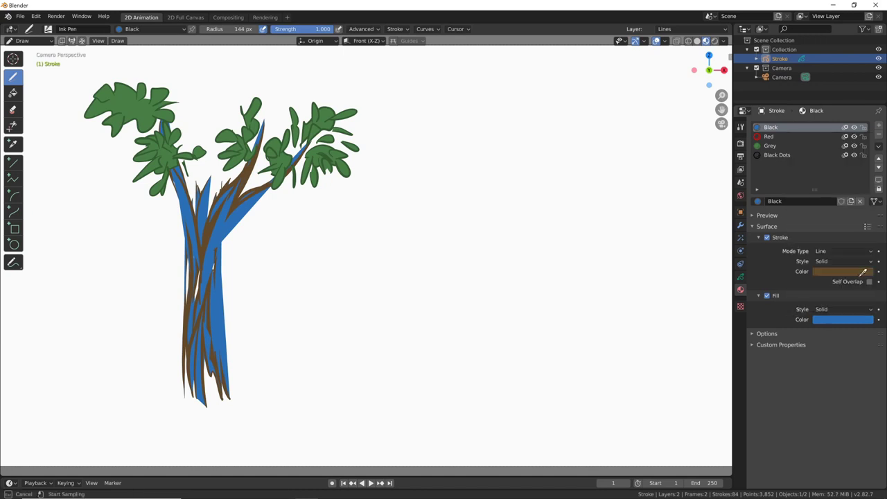
{"action": "left_click", "coordinate": [842, 320]}
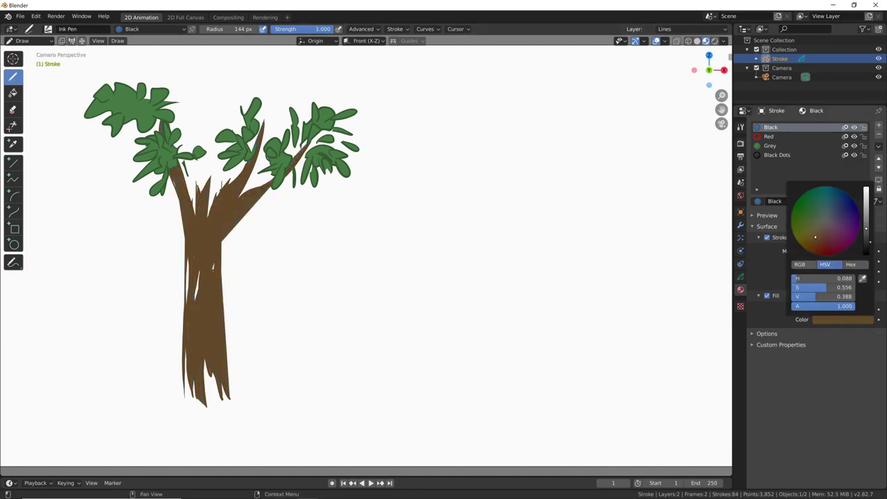
{"action": "scroll", "coordinate": [844, 224], "scroll_direction": "up", "scroll_amount": 2}
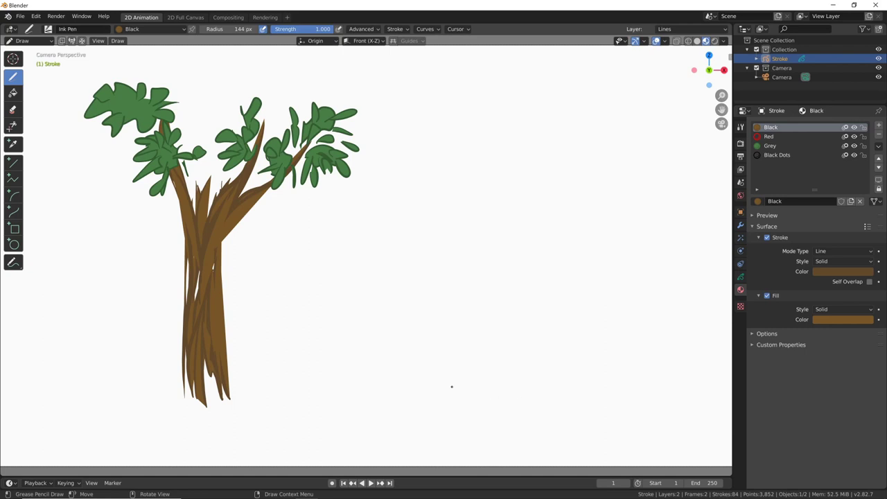
Add brown bark strokes over the lower trunk, undoing and redrawing one of them.
{"action": "left_click_drag", "start_coordinate": [188, 262], "coordinate": [184, 302]}
{"action": "left_click_drag", "start_coordinate": [200, 268], "coordinate": [195, 302]}
{"action": "key", "text": "ctrl+z"}
{"action": "left_click_drag", "start_coordinate": [213, 245], "coordinate": [214, 307]}
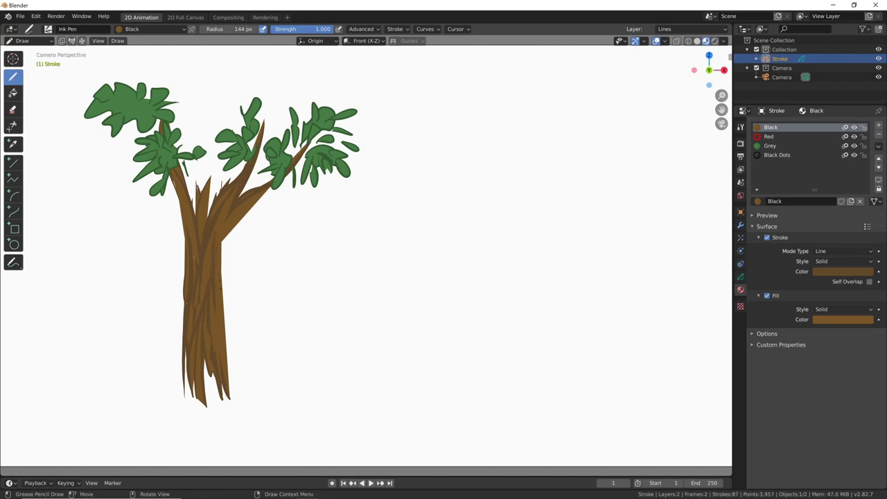
{"action": "left_click_drag", "start_coordinate": [224, 237], "coordinate": [224, 321]}
{"action": "left_click_drag", "start_coordinate": [225, 238], "coordinate": [224, 316]}
Add longer brown strokes down the trunk and try one along the right branch, undoing it.
{"action": "left_click_drag", "start_coordinate": [224, 238], "coordinate": [236, 381]}
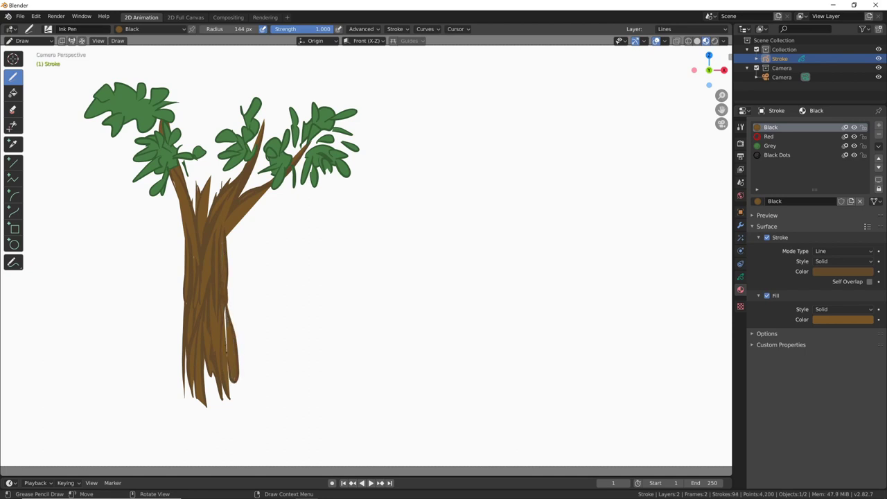
{"action": "left_click_drag", "start_coordinate": [226, 308], "coordinate": [227, 381]}
{"action": "left_click_drag", "start_coordinate": [219, 244], "coordinate": [211, 381]}
{"action": "key", "text": "ctrl+z"}
{"action": "key", "text": "ctrl+shift+z"}
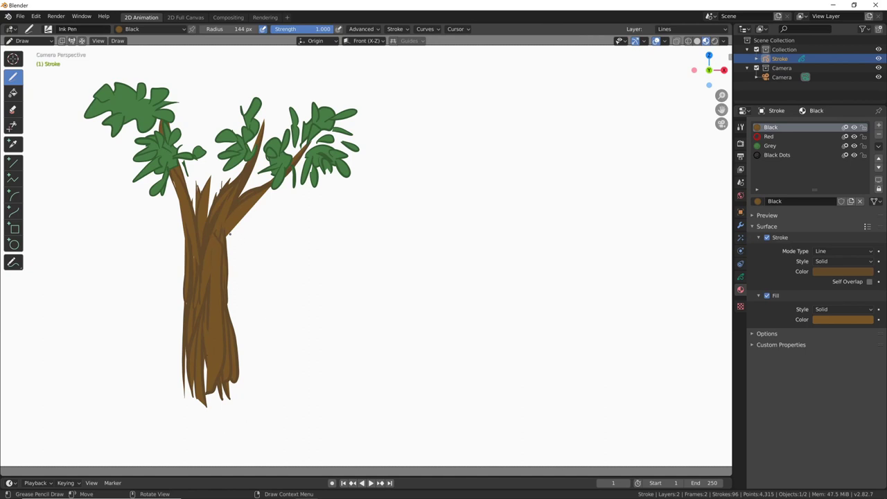
{"action": "left_click_drag", "start_coordinate": [227, 237], "coordinate": [300, 165]}
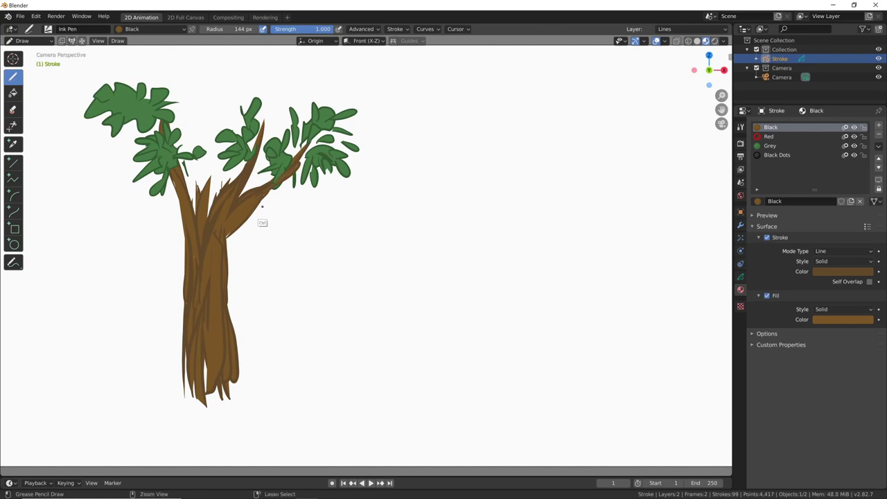
{"action": "key", "text": "ctrl+z"}
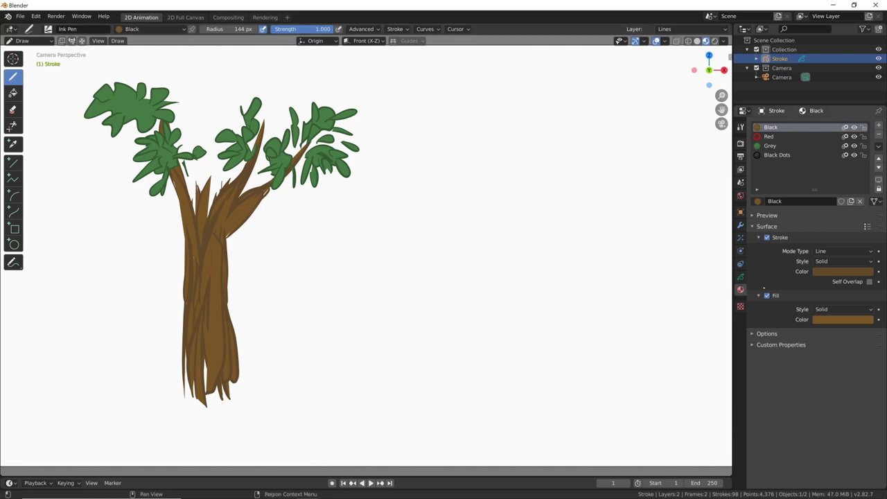
Toggle Self Overlap on and off, then rename the Black material to Tronco.
{"action": "left_click", "coordinate": [869, 281]}
{"action": "left_click", "coordinate": [869, 282]}
{"action": "left_click", "coordinate": [774, 201]}
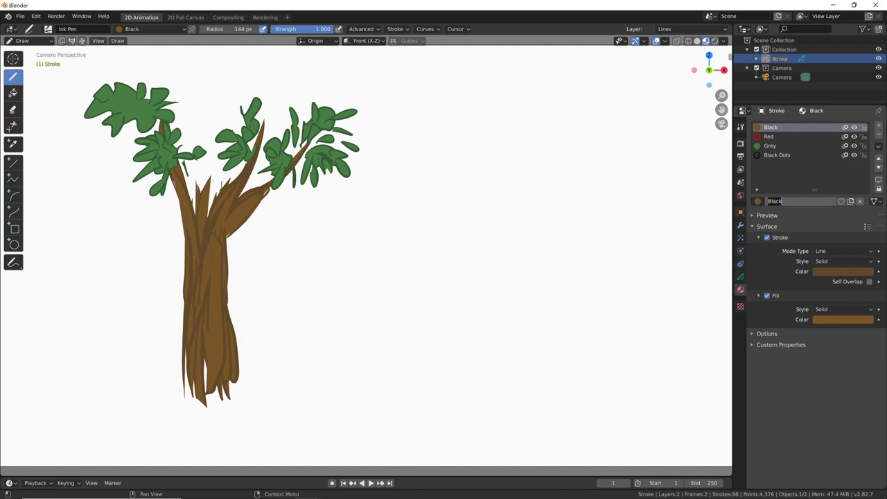
{"action": "type", "text": "Tro"}
{"action": "type", "text": "nco"}
{"action": "key", "text": "Return"}
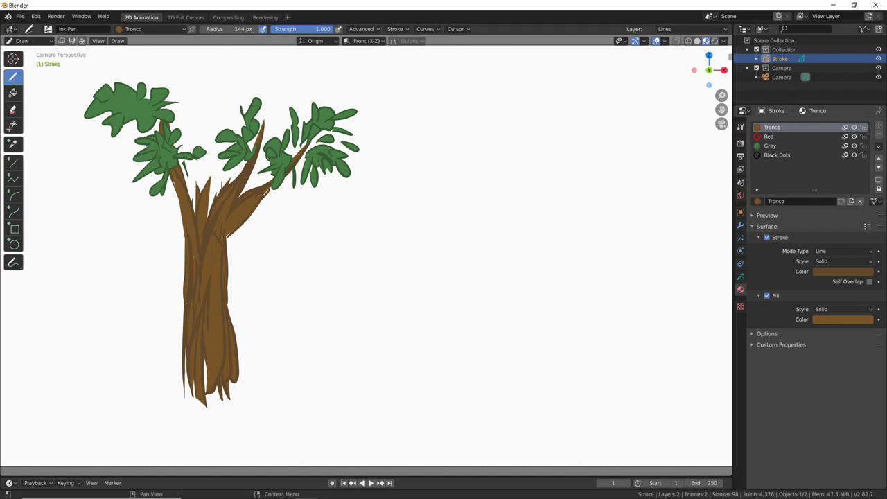
Rename the Grey material to Foglie, correcting the initial typo 'Folgie'.
{"action": "left_click", "coordinate": [774, 148]}
{"action": "double_click", "coordinate": [777, 201]}
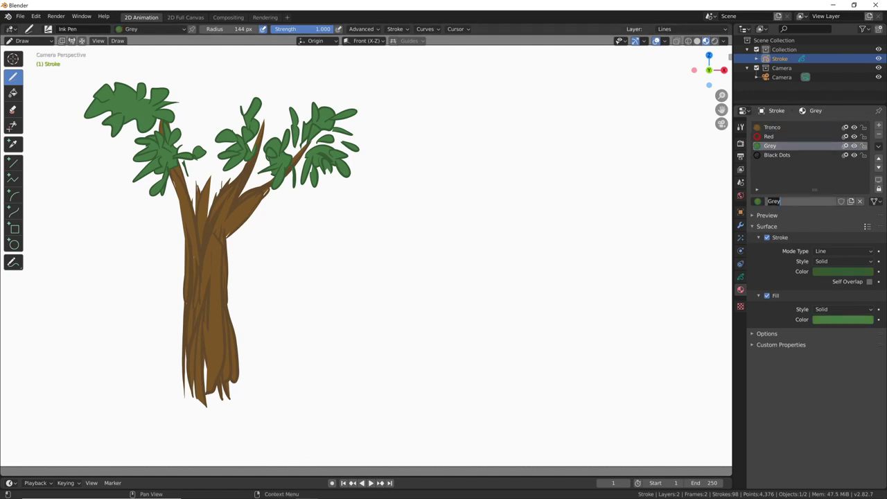
{"action": "type", "text": "Folgie"}
{"action": "key", "text": "Return"}
{"action": "type", "text": "Foglie"}
{"action": "key", "text": "Return"}
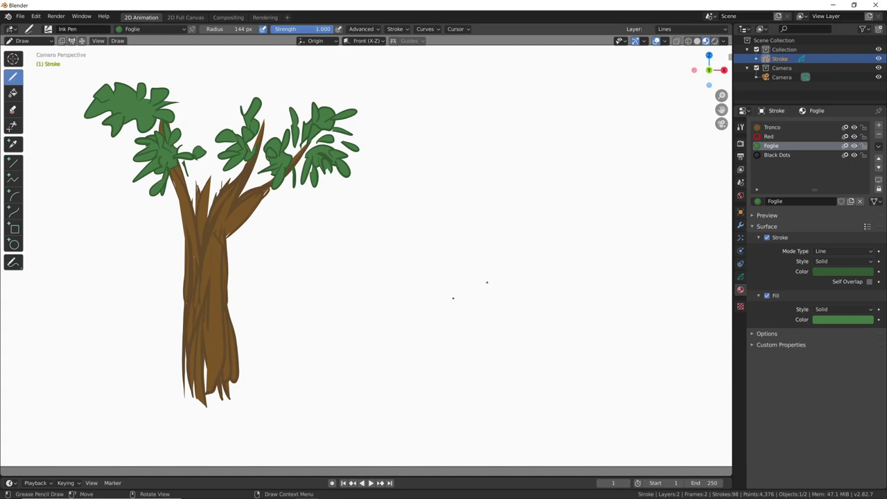
Check Tronco's stroke colour, select Foglie, and add an empty fifth material slot below Black Dots.
{"action": "left_click", "coordinate": [772, 127]}
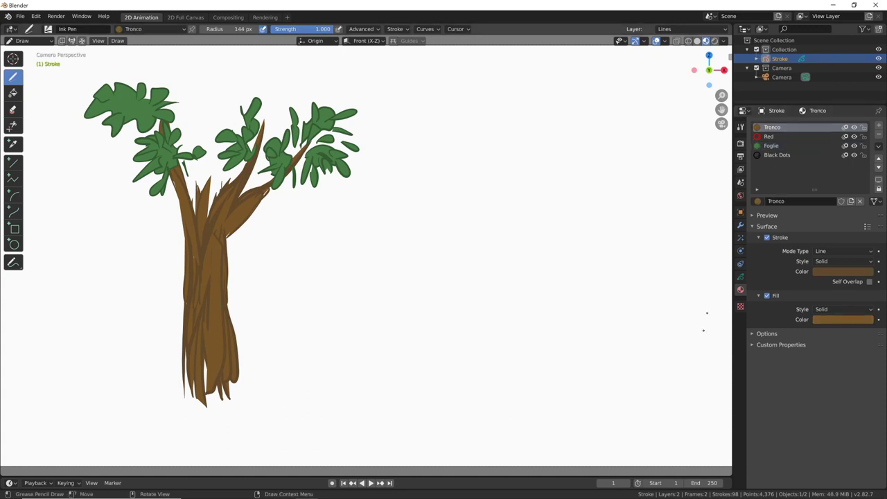
{"action": "left_click", "coordinate": [832, 271]}
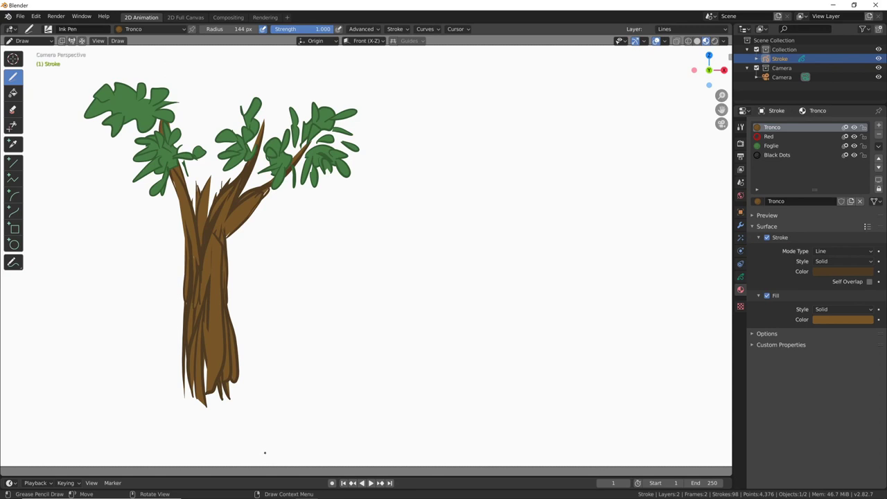
{"action": "left_click", "coordinate": [770, 145]}
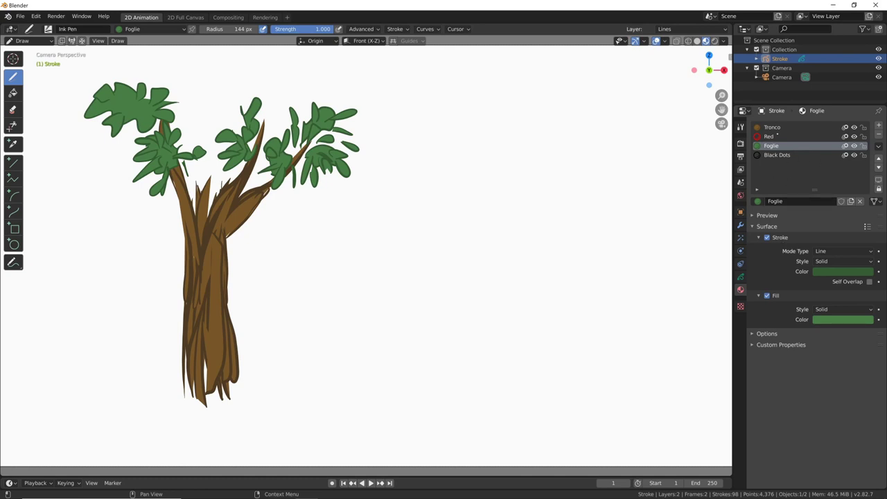
{"action": "left_click", "coordinate": [878, 125]}
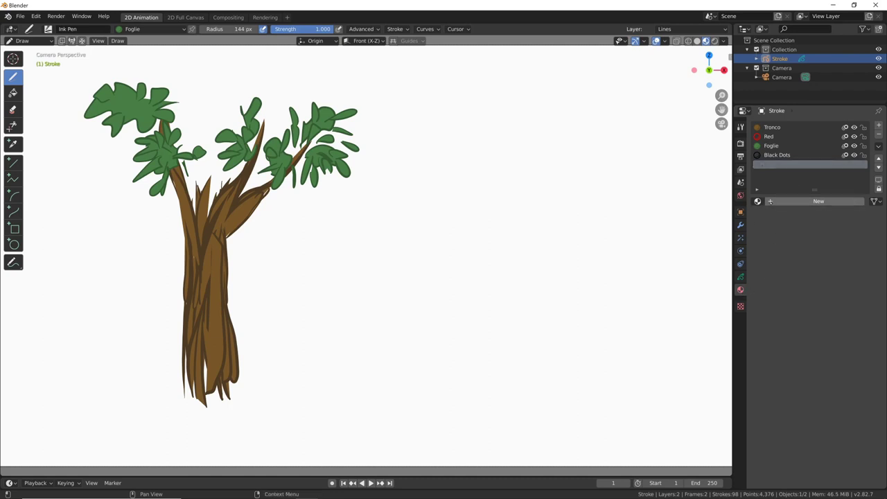
Assign the existing Tronco material to the new empty slot.
{"action": "left_click", "coordinate": [758, 201]}
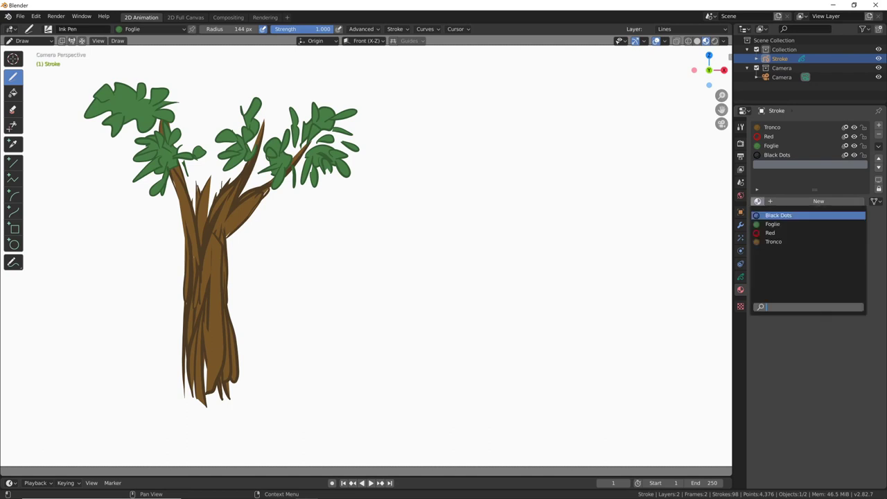
{"action": "key", "text": "Down"}
{"action": "key", "text": "Down"}
{"action": "key", "text": "Down"}
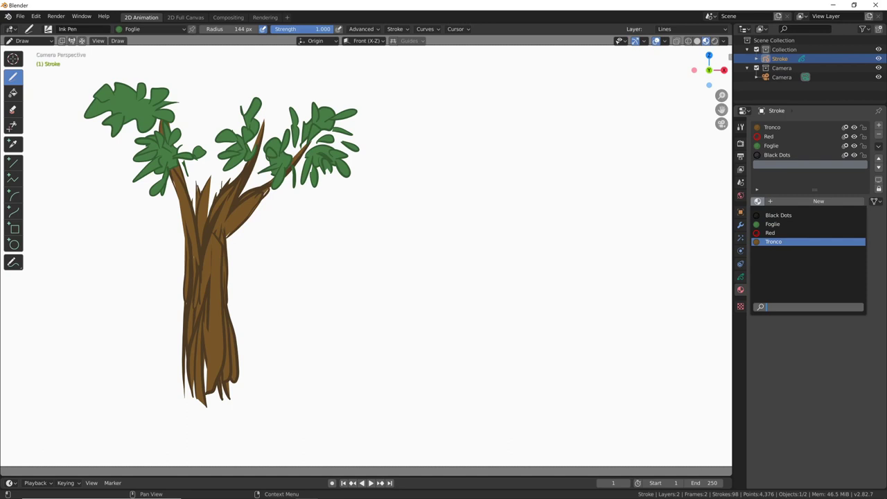
{"action": "key", "text": "Return"}
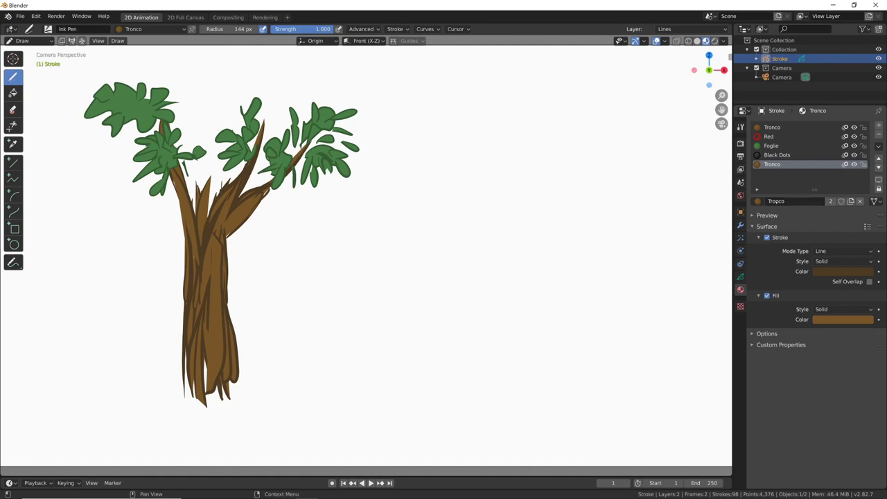
Remove the Black Dots and Red slots and unlink the duplicate Tronco from the bottom slot.
{"action": "left_click", "coordinate": [772, 127]}
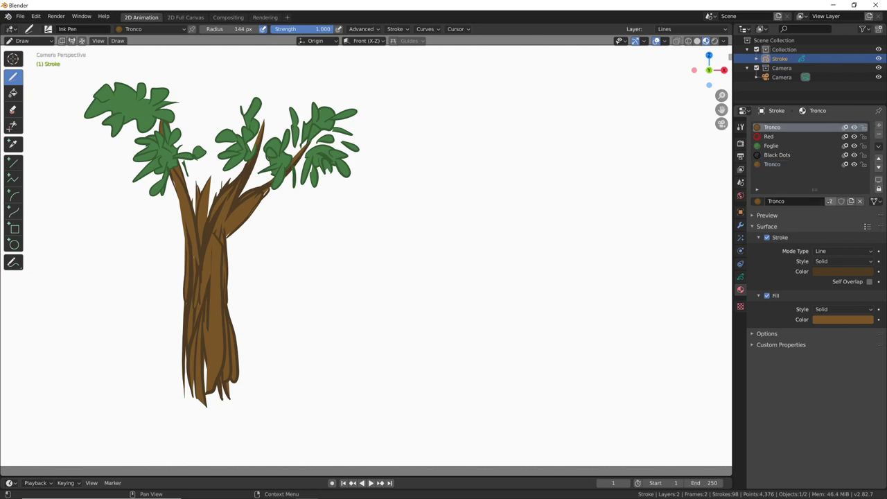
{"action": "left_click", "coordinate": [772, 164]}
{"action": "left_click", "coordinate": [769, 136]}
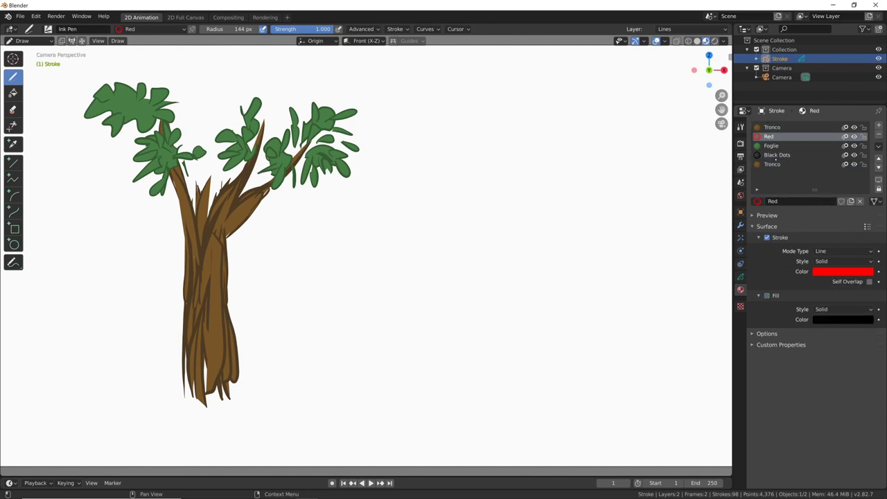
{"action": "left_click", "coordinate": [777, 154]}
{"action": "left_click", "coordinate": [878, 133]}
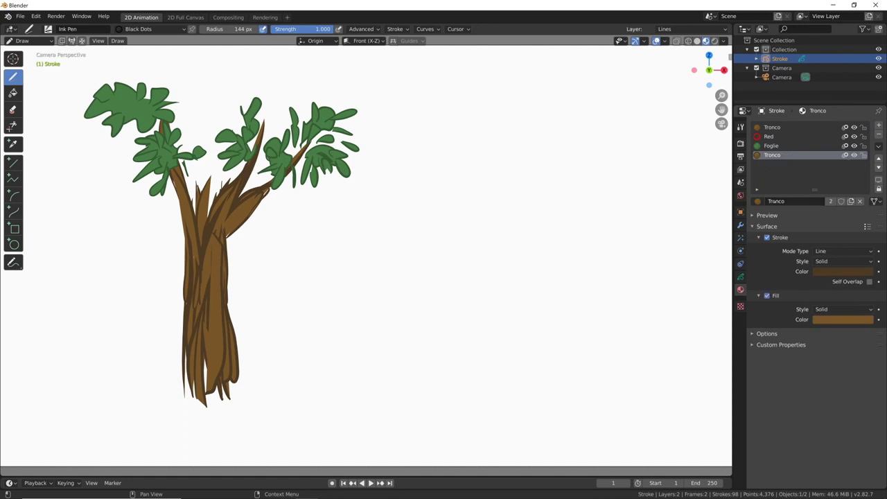
{"action": "left_click", "coordinate": [769, 136]}
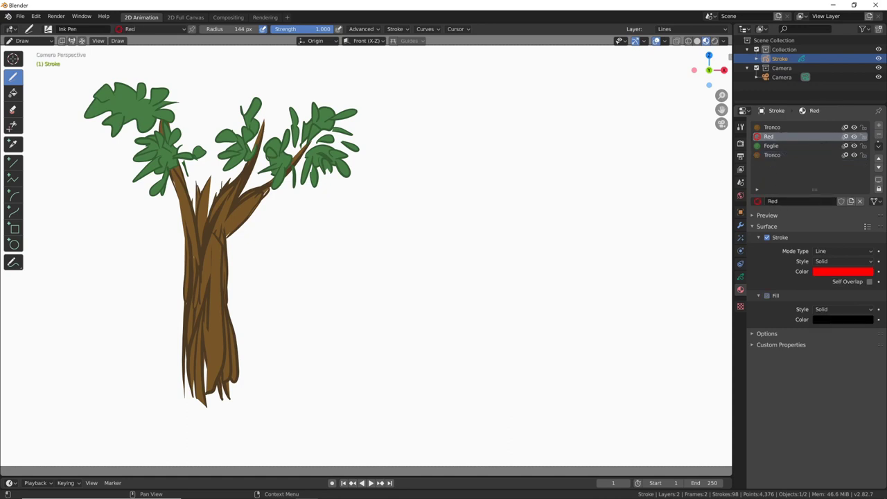
{"action": "left_click", "coordinate": [878, 134]}
{"action": "left_click", "coordinate": [776, 145]}
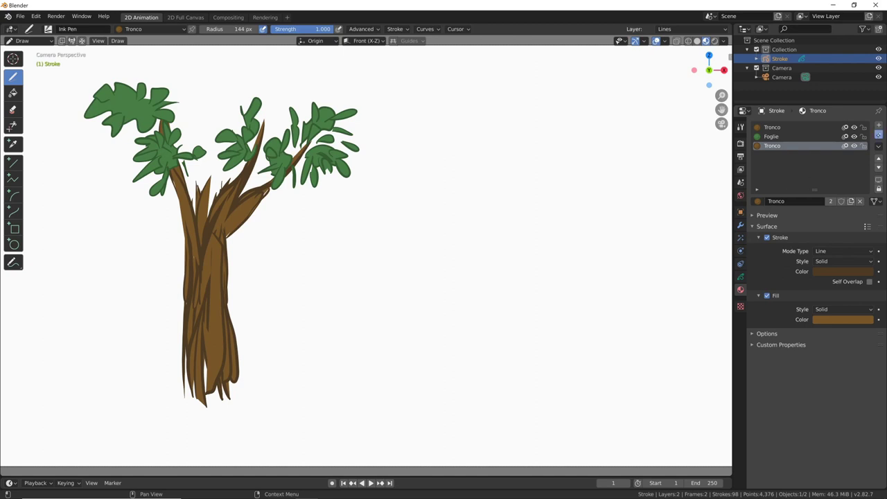
{"action": "left_click", "coordinate": [860, 201]}
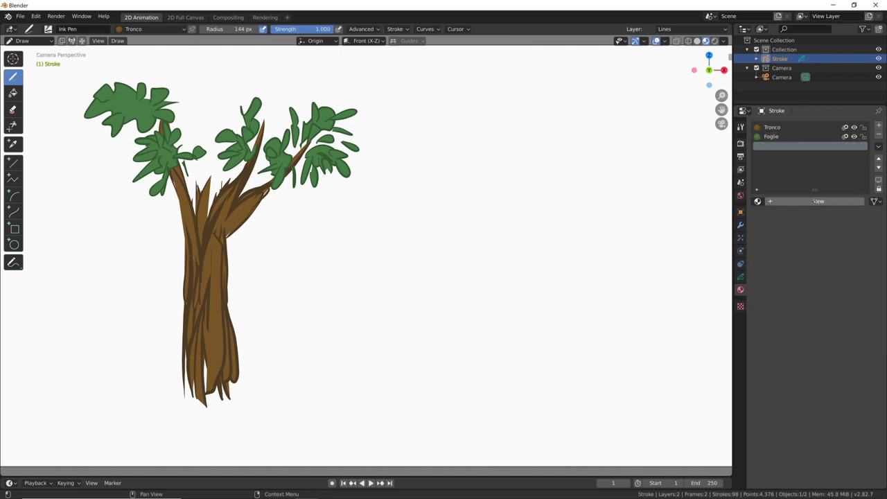
Add a third material with a light green stroke colour and name it Erba.
{"action": "left_click", "coordinate": [818, 201]}
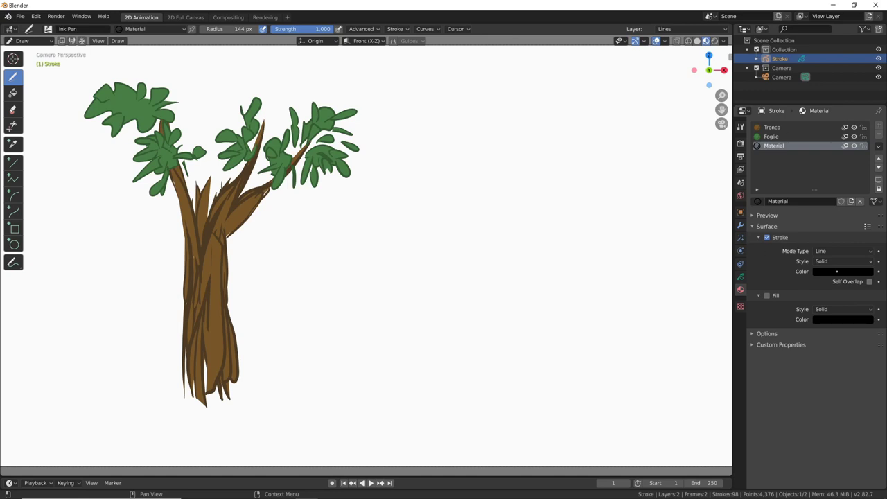
{"action": "left_click", "coordinate": [837, 271]}
{"action": "left_click", "coordinate": [866, 170]}
{"action": "left_click", "coordinate": [808, 170]}
{"action": "left_click", "coordinate": [790, 201]}
{"action": "type", "text": "Erba"}
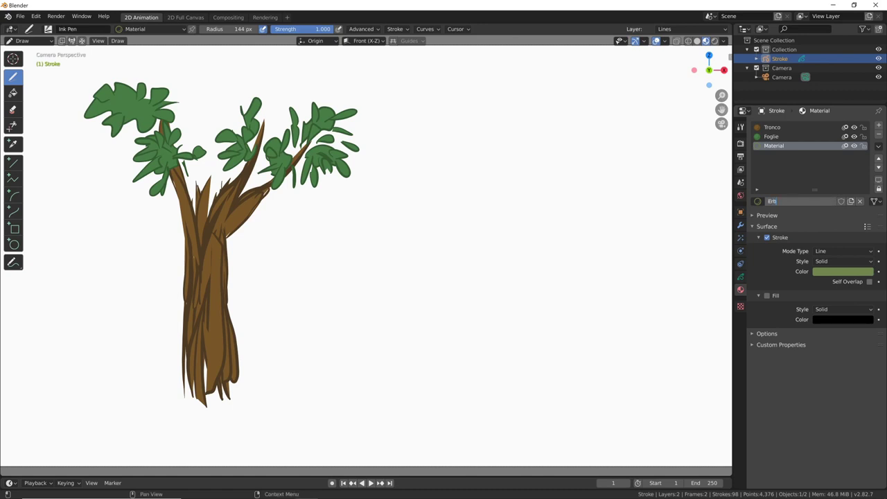
{"action": "key", "text": "Return"}
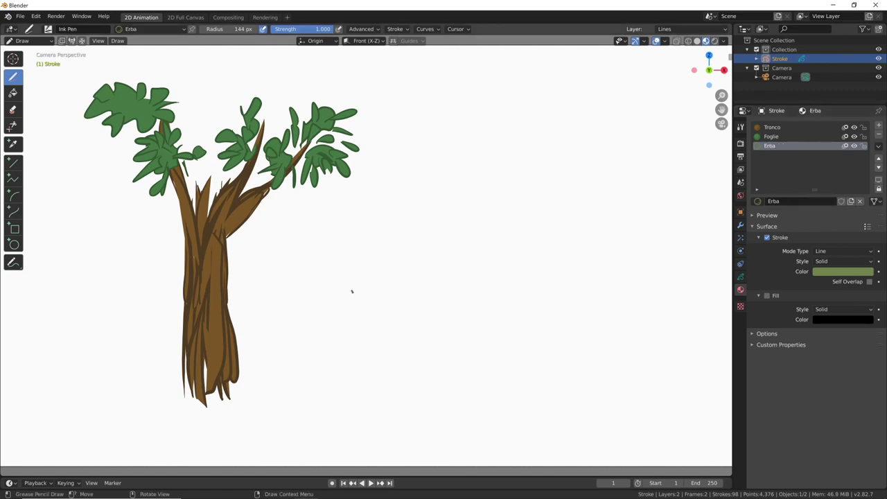
Set the brush radius to 231 px.
{"action": "key", "text": "f"}
{"action": "left_click", "coordinate": [364, 274]}
{"action": "left_click", "coordinate": [48, 28]}
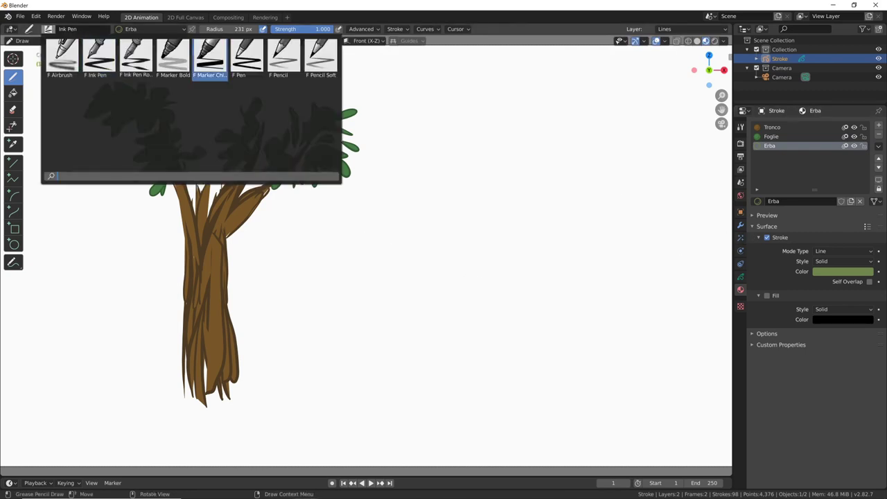
Switch to the Marker Chisel brush and set its radius to 223 px.
{"action": "left_click", "coordinate": [210, 59]}
{"action": "left_click_drag", "start_coordinate": [242, 389], "coordinate": [264, 304]}
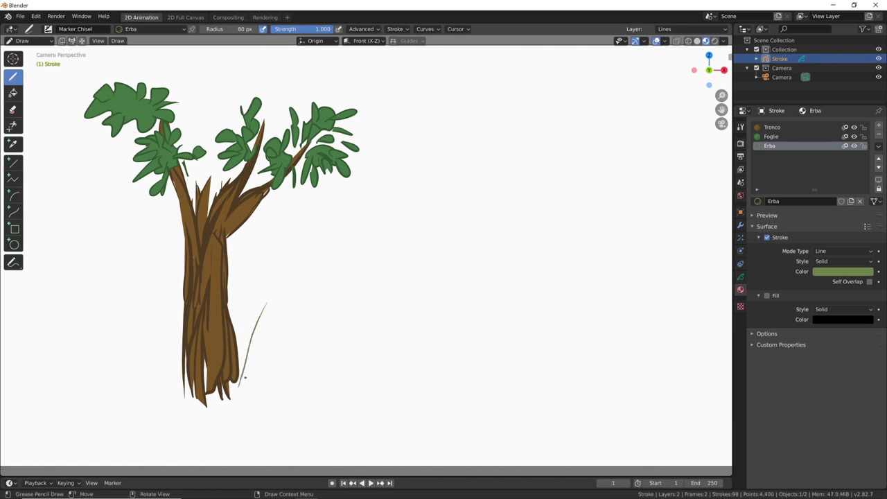
{"action": "key", "text": "ctrl+z"}
{"action": "key", "text": "f"}
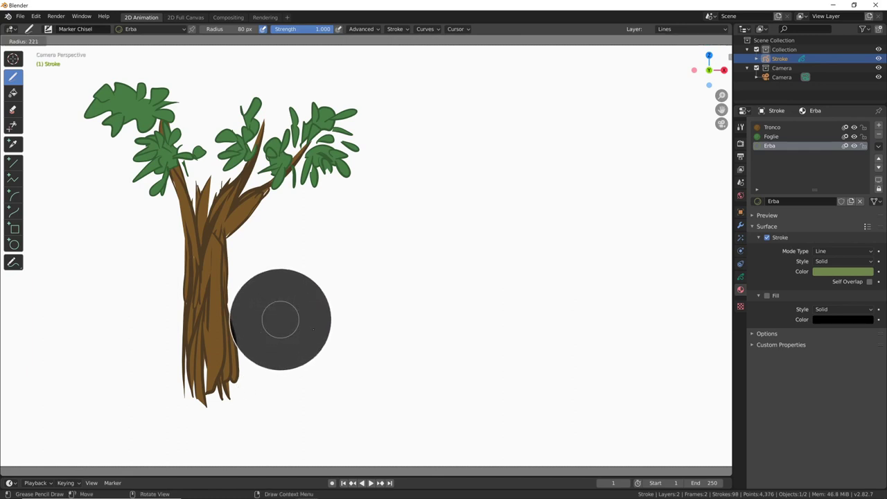
{"action": "left_click", "coordinate": [231, 320]}
Draw thick green Erba grass blades on both sides of the trunk base.
{"action": "mouse_move", "coordinate": [230, 391]}
{"action": "left_mouse_down"}
{"action": "mouse_move", "coordinate": [251, 324]}
{"action": "mouse_move", "coordinate": [257, 329]}
{"action": "left_mouse_up"}
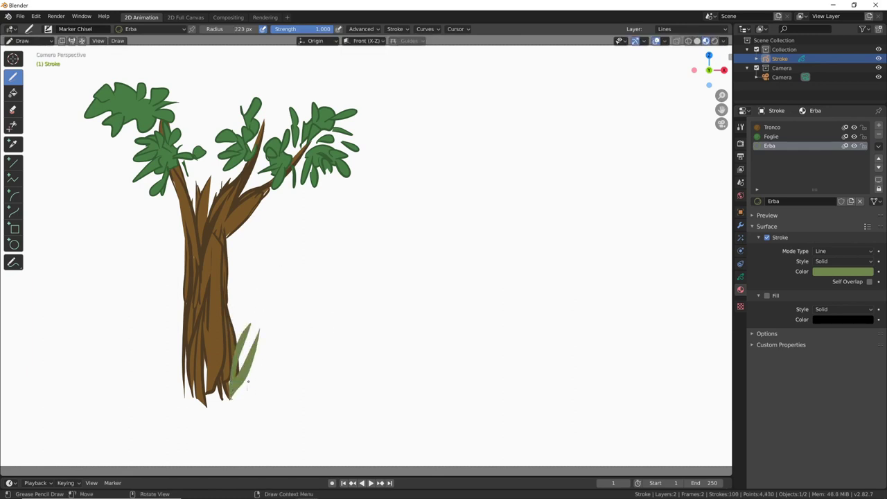
{"action": "left_click_drag", "start_coordinate": [235, 395], "coordinate": [268, 339]}
{"action": "left_click_drag", "start_coordinate": [187, 399], "coordinate": [156, 332]}
{"action": "key", "text": "ctrl+z"}
{"action": "key", "text": "ctrl+z"}
{"action": "mouse_move", "coordinate": [187, 401]}
{"action": "left_mouse_down"}
{"action": "mouse_move", "coordinate": [164, 316]}
{"action": "mouse_move", "coordinate": [164, 324]}
{"action": "left_mouse_up"}
{"action": "mouse_move", "coordinate": [179, 385]}
{"action": "left_mouse_down"}
{"action": "mouse_move", "coordinate": [161, 305]}
{"action": "mouse_move", "coordinate": [195, 333]}
{"action": "left_mouse_up"}
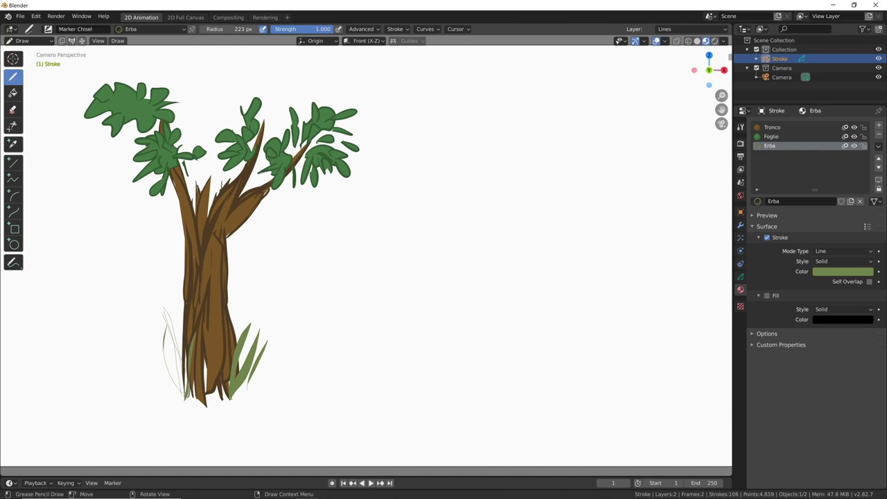
{"action": "mouse_move", "coordinate": [191, 401]}
{"action": "left_mouse_down"}
{"action": "mouse_move", "coordinate": [202, 334]}
{"action": "mouse_move", "coordinate": [221, 352]}
{"action": "left_mouse_up"}
{"action": "mouse_move", "coordinate": [195, 397]}
{"action": "left_mouse_down"}
{"action": "mouse_move", "coordinate": [209, 359]}
{"action": "mouse_move", "coordinate": [268, 361]}
{"action": "left_mouse_up"}
{"action": "left_click_drag", "start_coordinate": [250, 372], "coordinate": [256, 359]}
{"action": "mouse_move", "coordinate": [181, 366]}
{"action": "left_mouse_down"}
{"action": "mouse_move", "coordinate": [151, 358]}
{"action": "mouse_move", "coordinate": [145, 396]}
{"action": "mouse_move", "coordinate": [177, 334]}
{"action": "left_mouse_up"}
Add thin grass strokes right and left of the trunk, undoing stray ones.
{"action": "left_click_drag", "start_coordinate": [189, 398], "coordinate": [176, 330]}
{"action": "left_click_drag", "start_coordinate": [233, 352], "coordinate": [245, 305]}
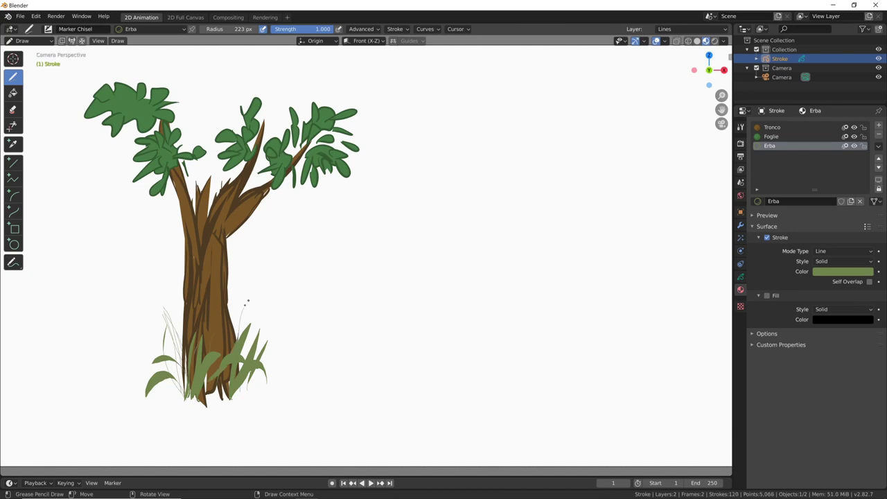
{"action": "left_click_drag", "start_coordinate": [244, 361], "coordinate": [265, 291]}
{"action": "left_click_drag", "start_coordinate": [258, 340], "coordinate": [272, 293]}
{"action": "mouse_move", "coordinate": [252, 360]}
{"action": "left_mouse_down"}
{"action": "mouse_move", "coordinate": [291, 317]}
{"action": "mouse_move", "coordinate": [300, 354]}
{"action": "left_mouse_up"}
{"action": "left_click_drag", "start_coordinate": [253, 397], "coordinate": [260, 369]}
{"action": "left_click_drag", "start_coordinate": [248, 331], "coordinate": [243, 315]}
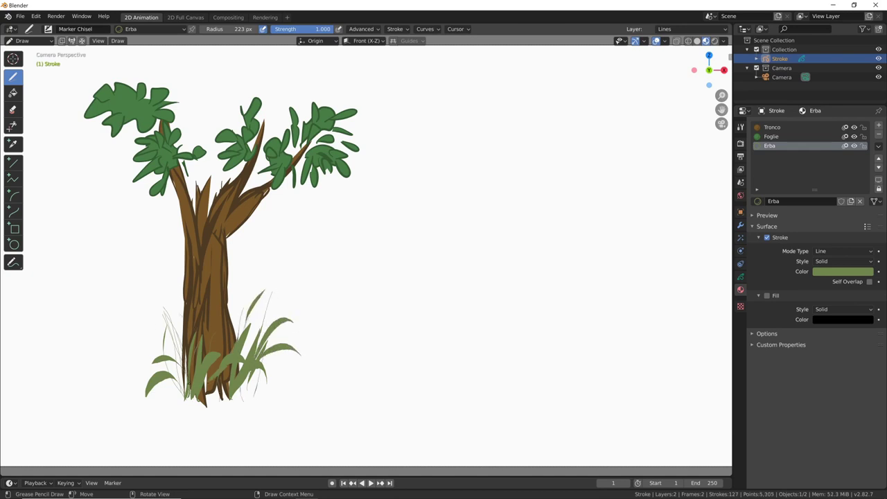
{"action": "left_click_drag", "start_coordinate": [171, 351], "coordinate": [153, 313]}
{"action": "left_click_drag", "start_coordinate": [182, 400], "coordinate": [169, 339]}
{"action": "key", "text": "ctrl+z"}
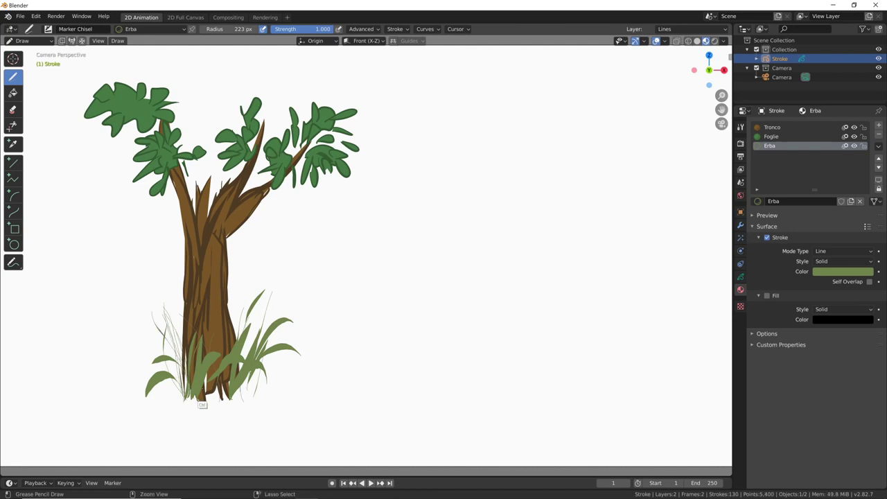
{"action": "key", "text": "ctrl+z"}
{"action": "key", "text": "ctrl+z"}
Show the Marker Chisel brush's Advanced settings in the Active Tool panel.
{"action": "left_click", "coordinate": [406, 29]}
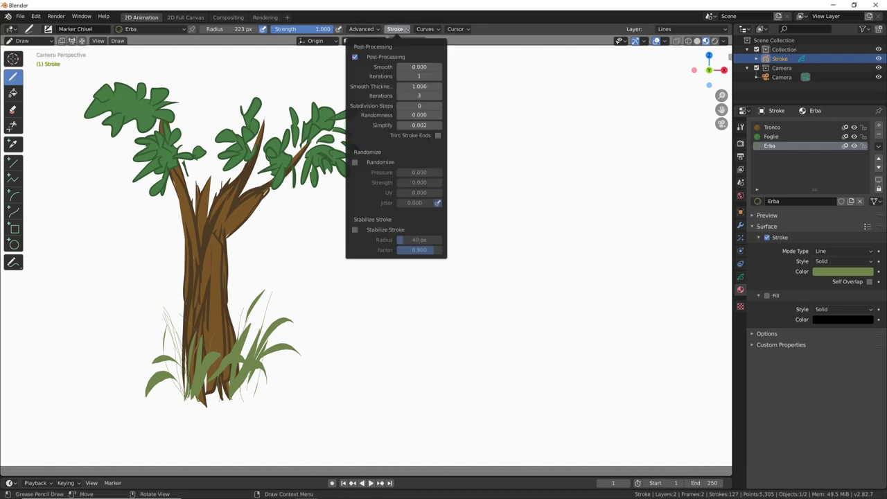
{"action": "left_click", "coordinate": [378, 29]}
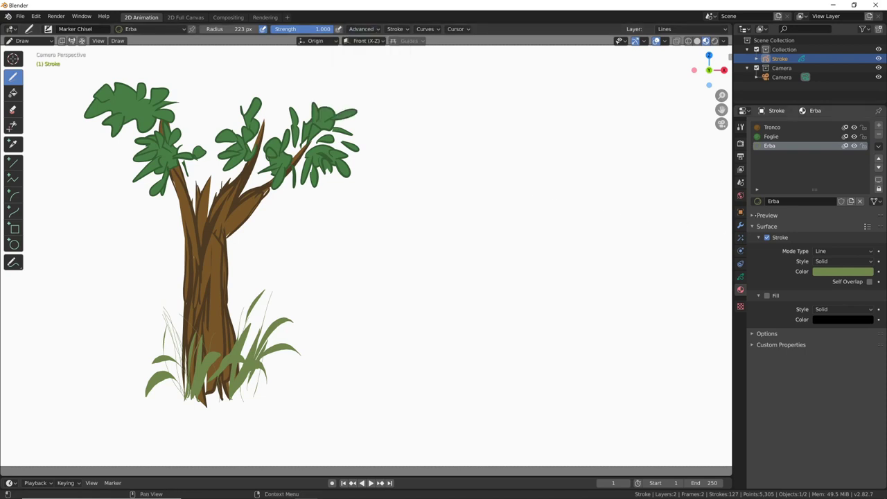
{"action": "left_click", "coordinate": [740, 127]}
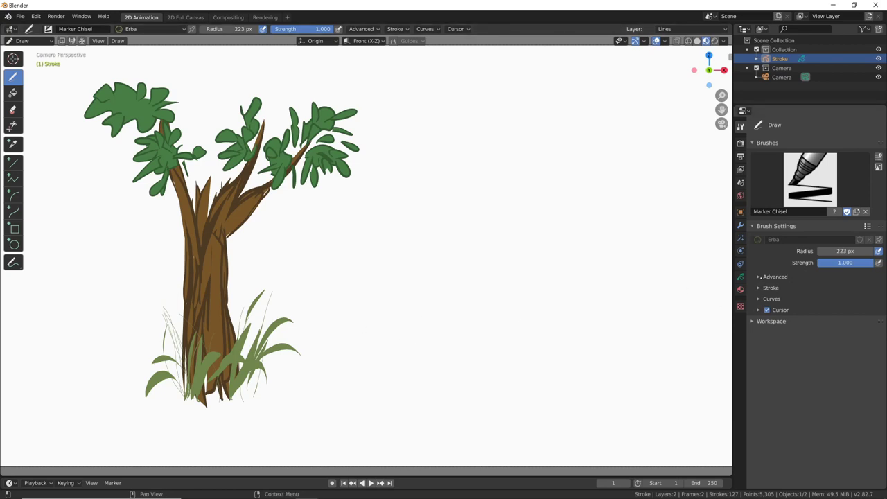
{"action": "left_click", "coordinate": [760, 276]}
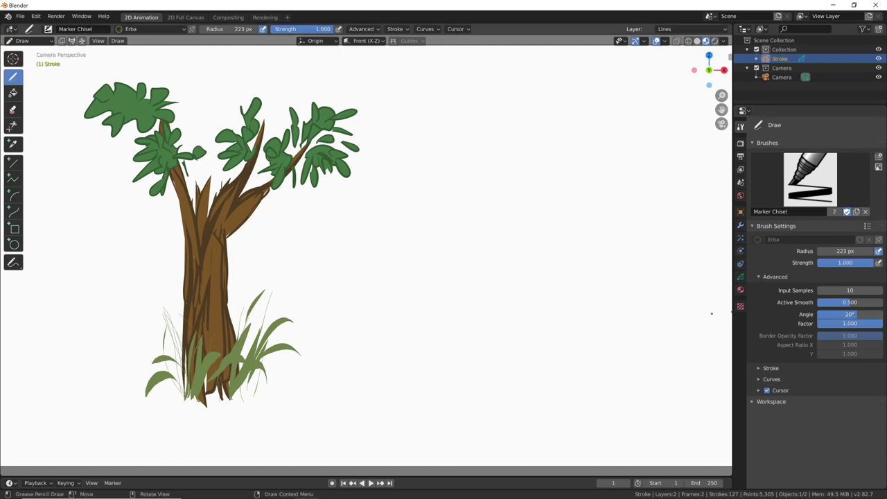
Set the brush angle to 0°, trying test strokes and undoing them.
{"action": "left_click_drag", "start_coordinate": [467, 313], "coordinate": [580, 321]}
{"action": "left_click_drag", "start_coordinate": [465, 260], "coordinate": [567, 337]}
{"action": "key", "text": "ctrl+z"}
{"action": "key", "text": "ctrl+z"}
{"action": "left_click_drag", "start_coordinate": [458, 264], "coordinate": [501, 331]}
{"action": "key", "text": "ctrl+z"}
{"action": "left_click", "coordinate": [849, 314]}
{"action": "type", "text": "0"}
{"action": "key", "text": "Return"}
{"action": "left_click_drag", "start_coordinate": [520, 217], "coordinate": [521, 292]}
{"action": "left_click_drag", "start_coordinate": [483, 231], "coordinate": [533, 317]}
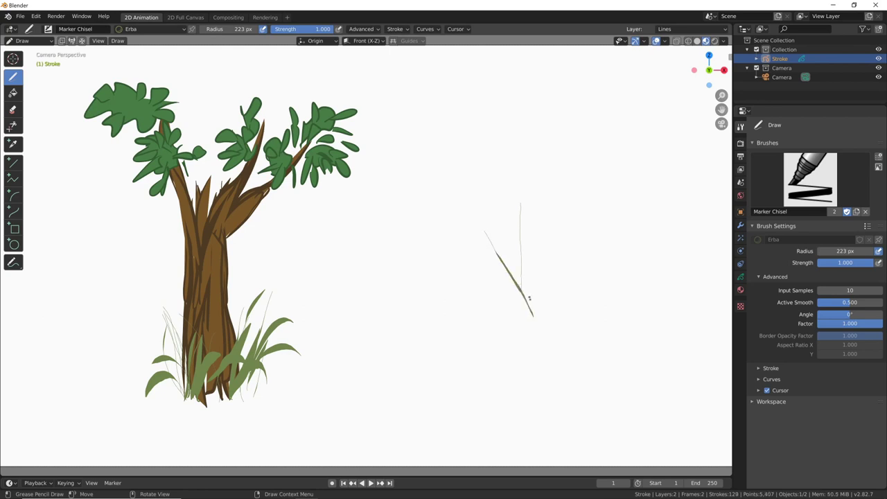
{"action": "left_click_drag", "start_coordinate": [490, 275], "coordinate": [575, 277]}
{"action": "key", "text": "ctrl+z"}
{"action": "key", "text": "ctrl+z"}
{"action": "key", "text": "ctrl+z"}
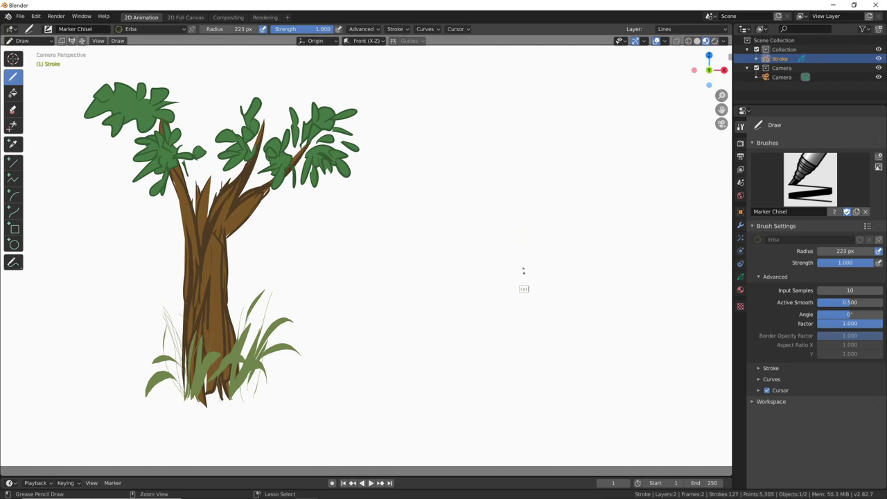
Change the brush angle to -20° and undo the trial stroke.
{"action": "left_click", "coordinate": [850, 314]}
{"action": "type", "text": "20d"}
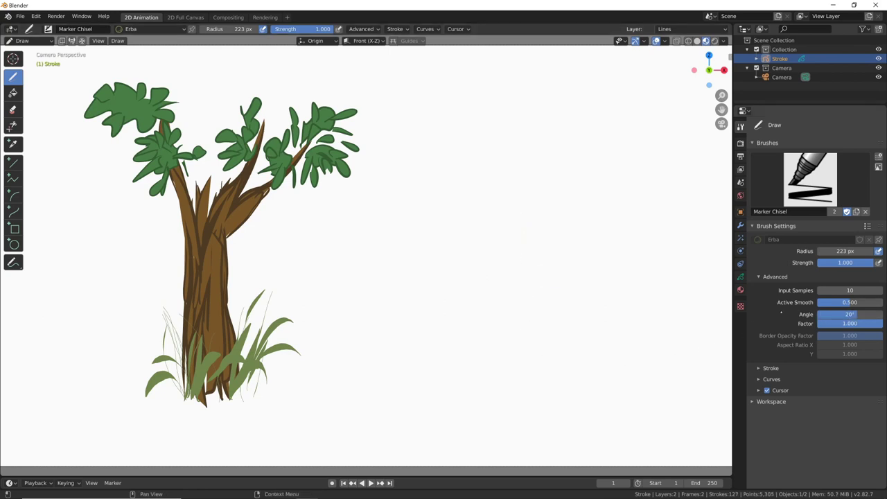
{"action": "key", "text": "ctrl+a"}
{"action": "type", "text": "-20"}
{"action": "key", "text": "Return"}
{"action": "left_click_drag", "start_coordinate": [543, 245], "coordinate": [586, 304]}
{"action": "key", "text": "ctrl+z"}
{"action": "key", "text": "ctrl+z"}
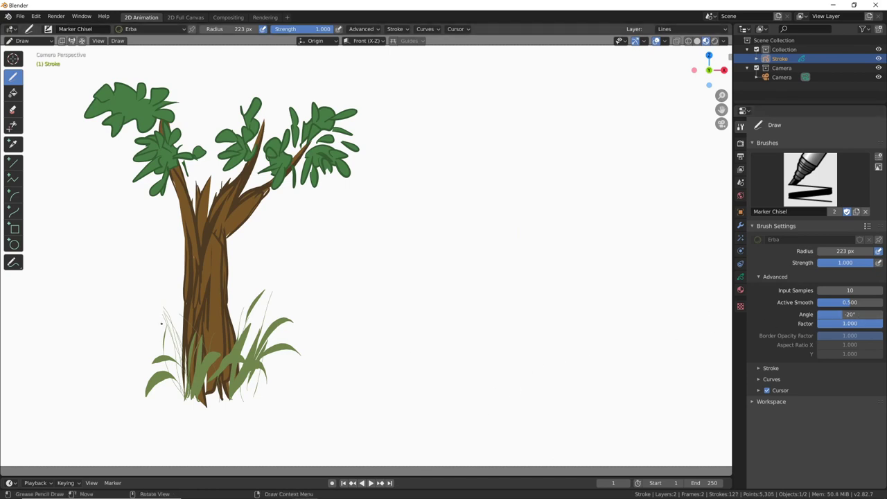
Add thin grass blades to the left and right sides of the clump.
{"action": "mouse_move", "coordinate": [148, 323]}
{"action": "left_mouse_down"}
{"action": "mouse_move", "coordinate": [181, 373]}
{"action": "mouse_move", "coordinate": [163, 308]}
{"action": "left_mouse_up"}
{"action": "left_click_drag", "start_coordinate": [182, 380], "coordinate": [136, 341]}
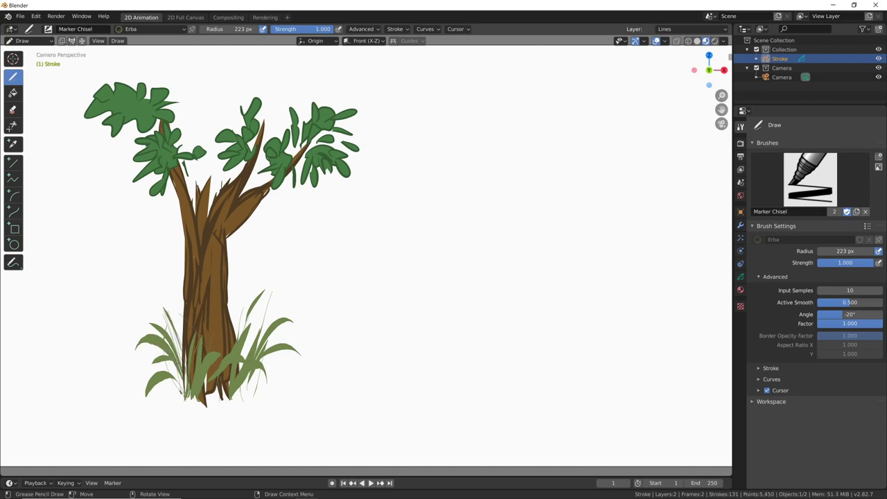
{"action": "left_click_drag", "start_coordinate": [183, 394], "coordinate": [136, 355]}
{"action": "left_click_drag", "start_coordinate": [247, 358], "coordinate": [304, 311]}
{"action": "mouse_move", "coordinate": [258, 382]}
{"action": "left_mouse_down"}
{"action": "mouse_move", "coordinate": [284, 333]}
{"action": "mouse_move", "coordinate": [240, 311]}
{"action": "left_mouse_up"}
{"action": "left_click_drag", "start_coordinate": [195, 366], "coordinate": [174, 320]}
{"action": "left_click_drag", "start_coordinate": [194, 360], "coordinate": [230, 312]}
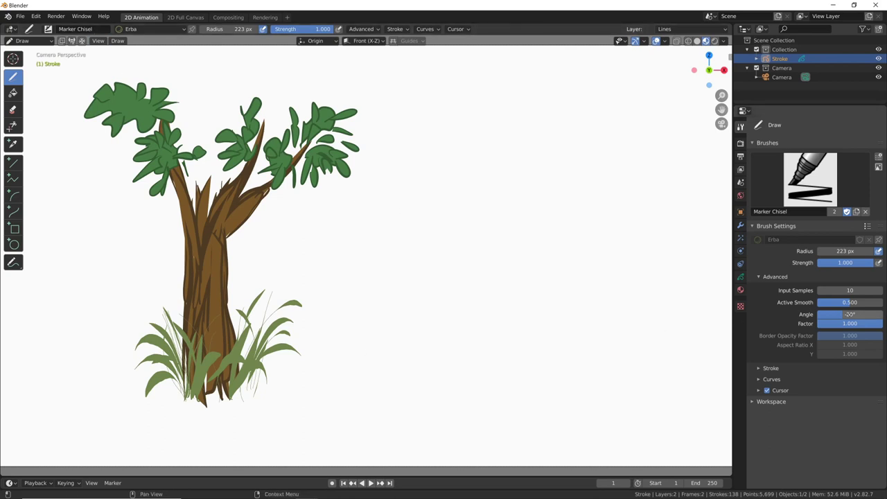
Set the brush angle to 30° with factor 0, undoing the test strokes.
{"action": "left_click", "coordinate": [849, 314]}
{"action": "type", "text": "30"}
{"action": "key", "text": "Return"}
{"action": "left_click_drag", "start_coordinate": [881, 324], "coordinate": [815, 323]}
{"action": "mouse_move", "coordinate": [468, 327]}
{"action": "left_mouse_down"}
{"action": "mouse_move", "coordinate": [496, 333]}
{"action": "mouse_move", "coordinate": [544, 374]}
{"action": "left_mouse_up"}
{"action": "left_click_drag", "start_coordinate": [566, 303], "coordinate": [496, 391]}
{"action": "key", "text": "ctrl+z"}
{"action": "key", "text": "ctrl+z"}
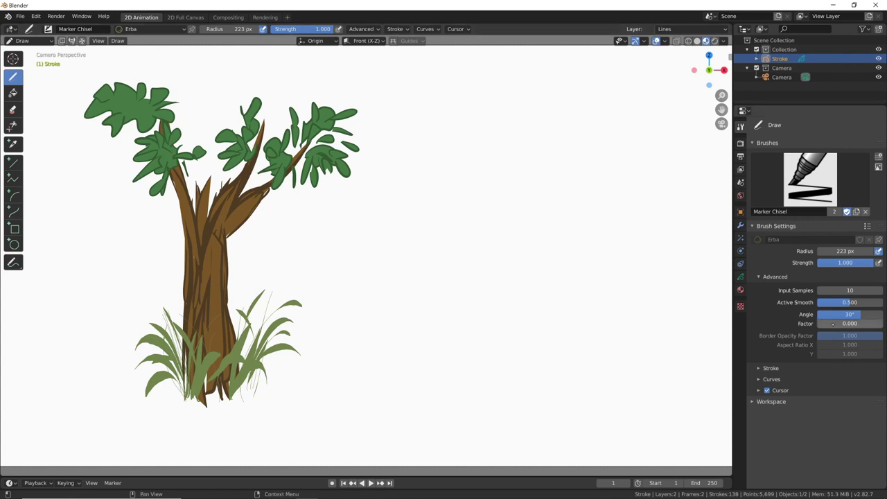
Raise the angle factor to about 0.747 after undone test strokes, showing the material settings again.
{"action": "left_click_drag", "start_coordinate": [833, 324], "coordinate": [843, 324]}
{"action": "mouse_move", "coordinate": [506, 262]}
{"action": "left_mouse_down"}
{"action": "mouse_move", "coordinate": [547, 293]}
{"action": "mouse_move", "coordinate": [561, 358]}
{"action": "mouse_move", "coordinate": [628, 265]}
{"action": "left_mouse_up"}
{"action": "left_click_drag", "start_coordinate": [505, 257], "coordinate": [607, 350]}
{"action": "left_click_drag", "start_coordinate": [518, 239], "coordinate": [598, 325]}
{"action": "left_click_drag", "start_coordinate": [588, 226], "coordinate": [515, 319]}
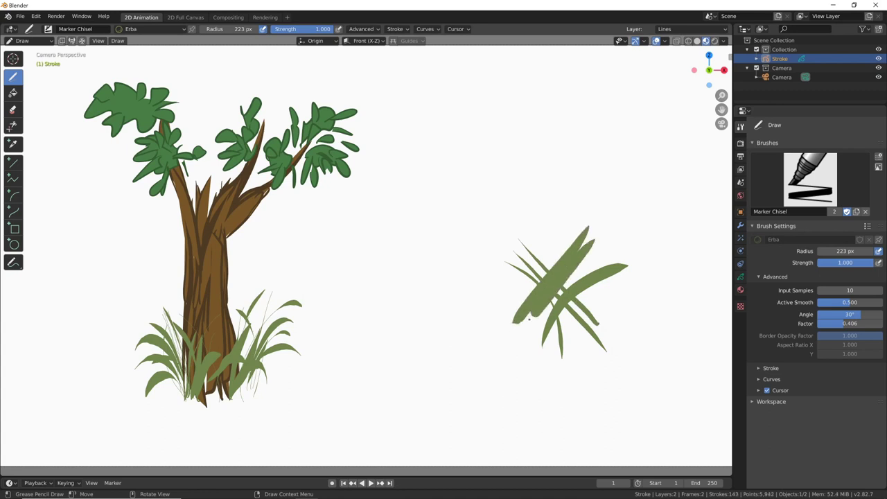
{"action": "key", "text": "ctrl+z"}
{"action": "key", "text": "ctrl+z"}
{"action": "key", "text": "ctrl+z"}
{"action": "key", "text": "ctrl+z"}
{"action": "key", "text": "ctrl+z"}
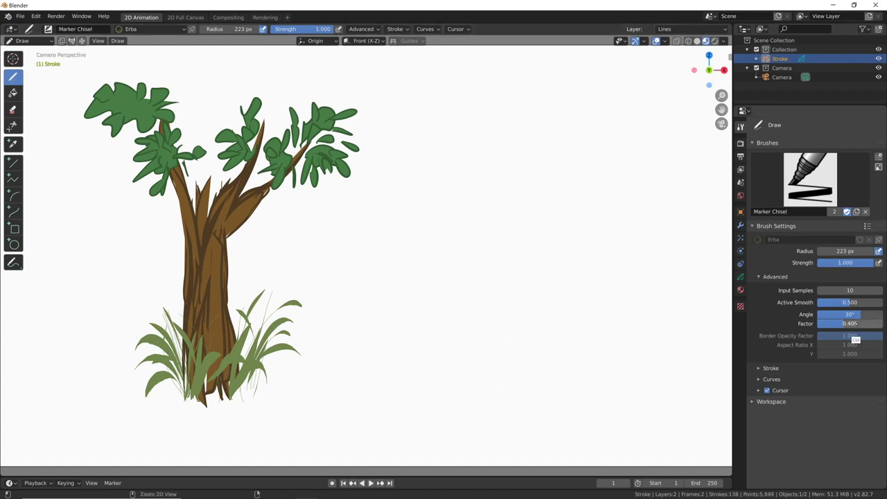
{"action": "left_click_drag", "start_coordinate": [866, 323], "coordinate": [881, 323]}
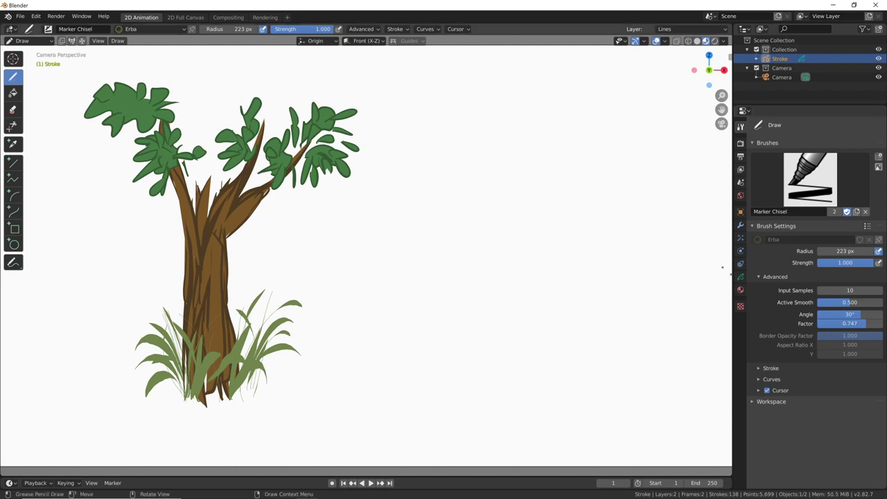
{"action": "left_click", "coordinate": [740, 289]}
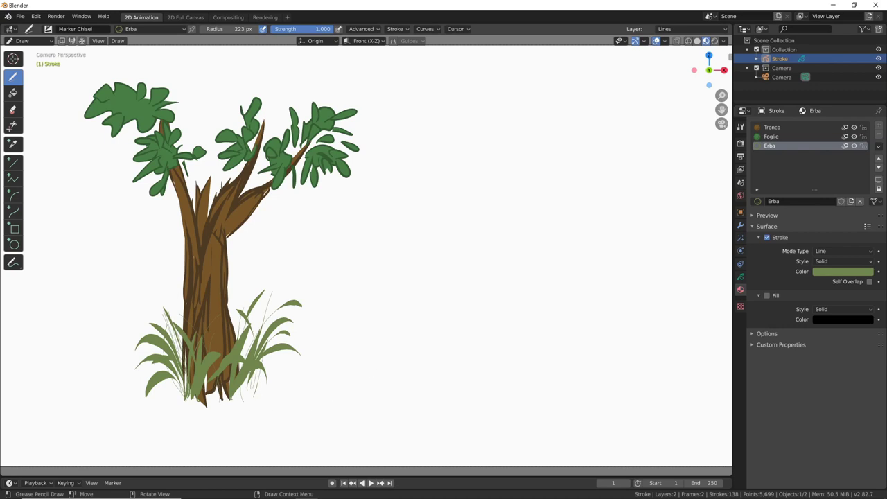
Layer more grass blades around the trunk base and lower the Erba colour alpha to 0.764.
{"action": "mouse_move", "coordinate": [212, 397]}
{"action": "left_mouse_down"}
{"action": "mouse_move", "coordinate": [215, 362]}
{"action": "mouse_move", "coordinate": [231, 367]}
{"action": "left_mouse_up"}
{"action": "mouse_move", "coordinate": [223, 402]}
{"action": "left_mouse_down"}
{"action": "mouse_move", "coordinate": [230, 381]}
{"action": "mouse_move", "coordinate": [208, 373]}
{"action": "mouse_move", "coordinate": [209, 392]}
{"action": "mouse_move", "coordinate": [213, 363]}
{"action": "left_mouse_up"}
{"action": "mouse_move", "coordinate": [201, 405]}
{"action": "left_mouse_down"}
{"action": "mouse_move", "coordinate": [202, 386]}
{"action": "mouse_move", "coordinate": [162, 366]}
{"action": "left_mouse_up"}
{"action": "left_click_drag", "start_coordinate": [182, 401], "coordinate": [174, 384]}
{"action": "left_click_drag", "start_coordinate": [241, 377], "coordinate": [236, 366]}
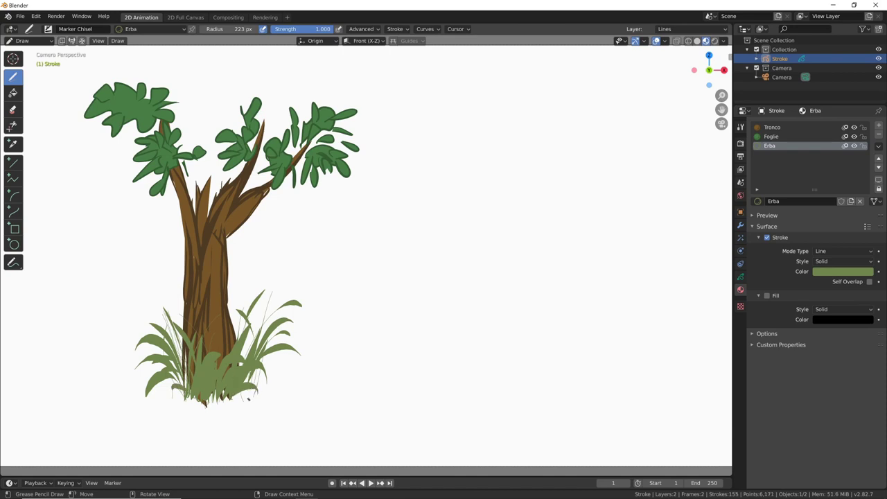
{"action": "left_click_drag", "start_coordinate": [233, 398], "coordinate": [257, 383]}
{"action": "left_click_drag", "start_coordinate": [248, 401], "coordinate": [265, 387]}
{"action": "left_click_drag", "start_coordinate": [262, 395], "coordinate": [286, 381]}
{"action": "left_click", "coordinate": [843, 271]}
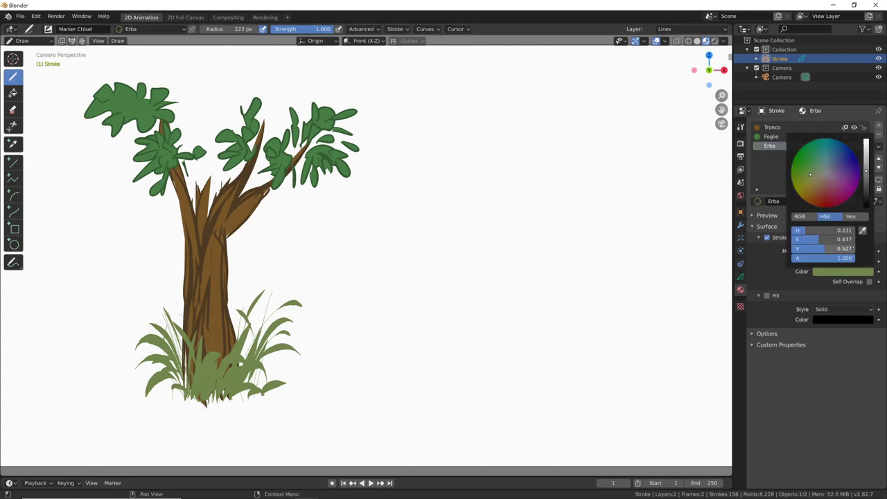
{"action": "left_click_drag", "start_coordinate": [847, 258], "coordinate": [824, 258]}
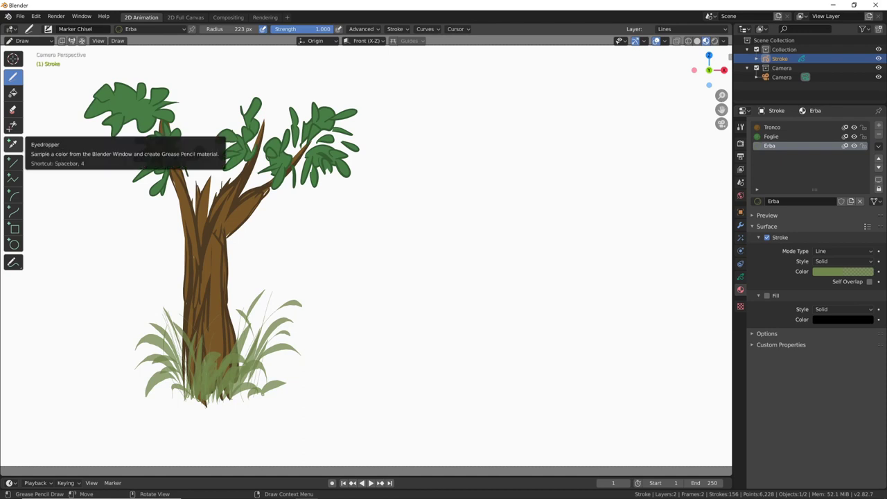
Sample the grass colour from the canvas into a new olive material named Erba2.
{"action": "left_click", "coordinate": [12, 144]}
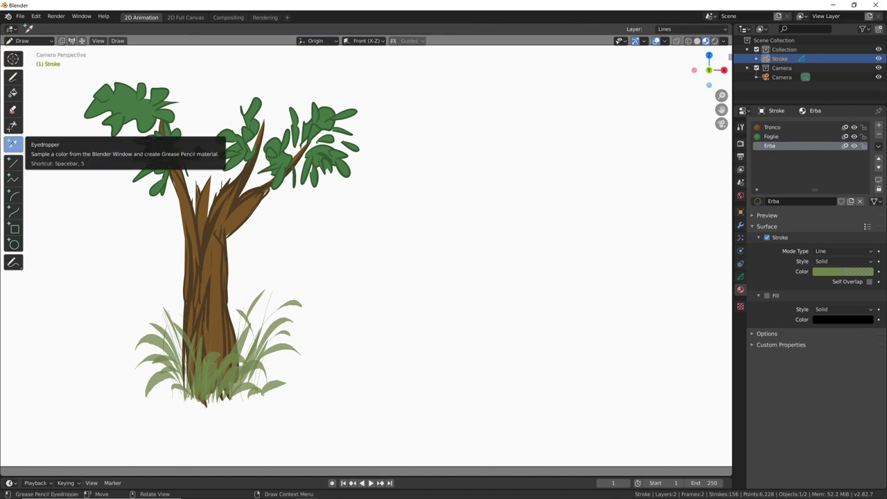
{"action": "left_click", "coordinate": [219, 350]}
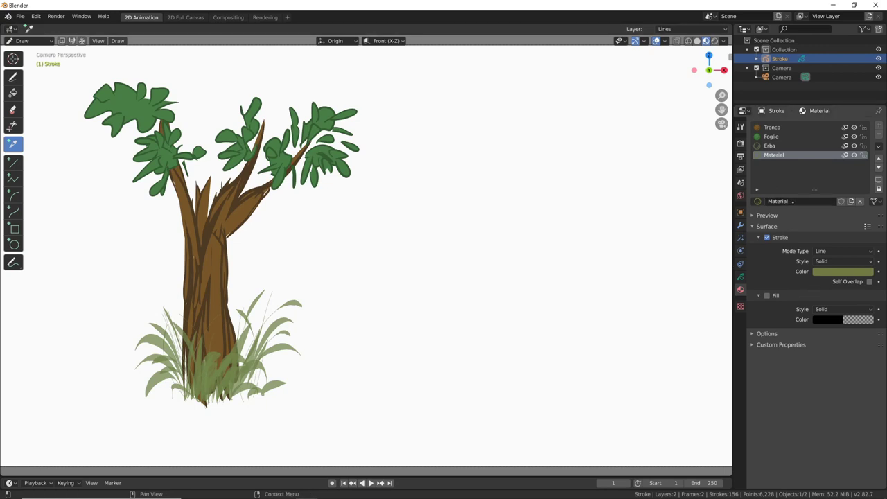
{"action": "left_click", "coordinate": [793, 201]}
{"action": "type", "text": "Er"}
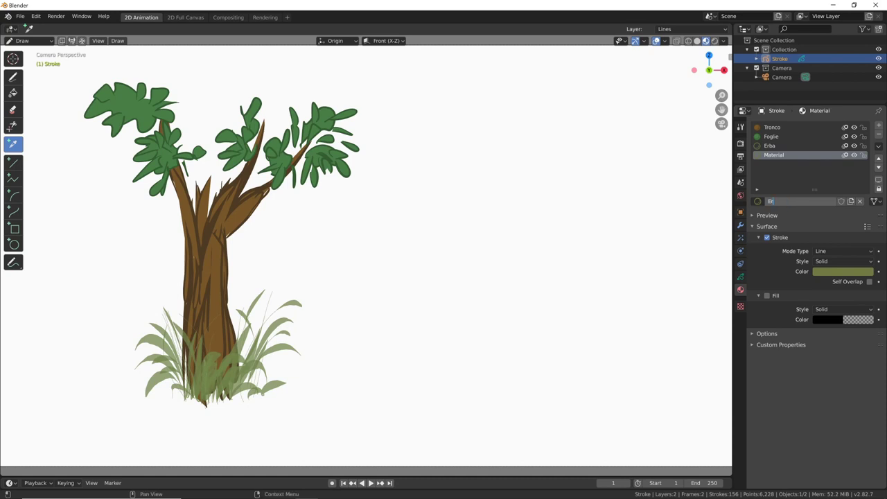
{"action": "type", "text": "ba2"}
{"action": "key", "text": "Return"}
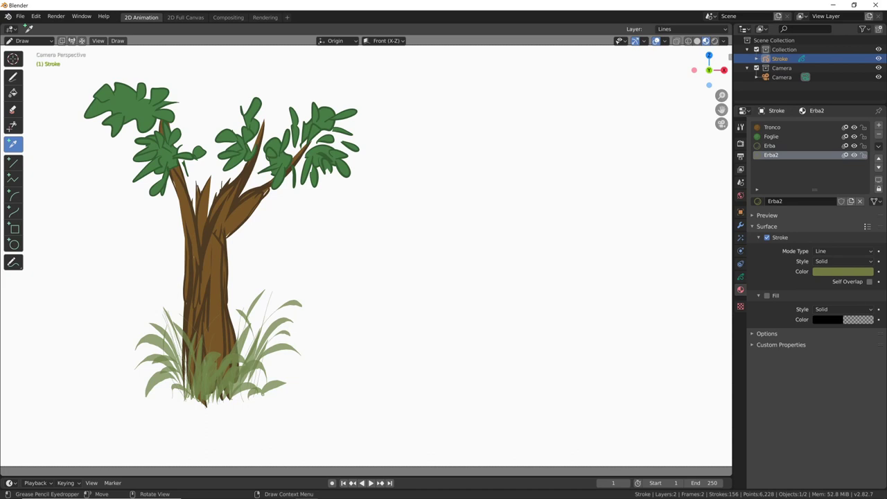
Shrink the Marker Chisel brush radius to 112 px for drawing.
{"action": "key", "text": "f"}
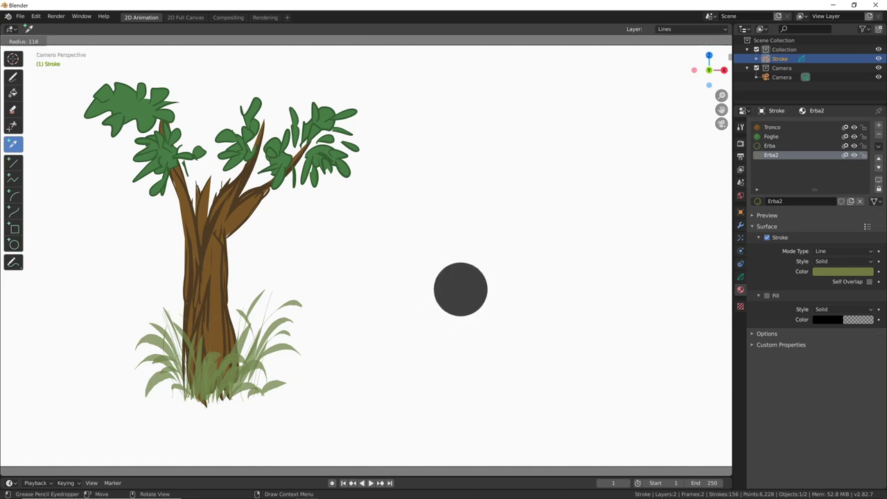
{"action": "key", "text": "Return"}
{"action": "left_click", "coordinate": [13, 76]}
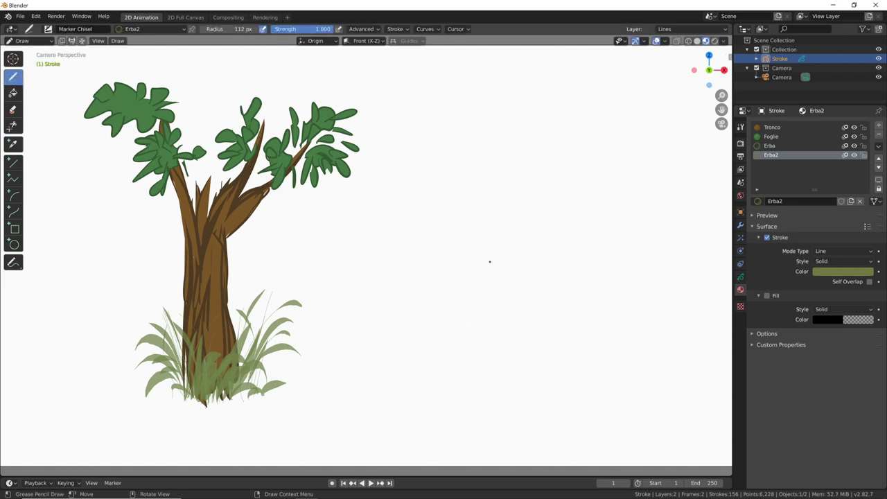
Draw olive Erba2 grass blades around and beside the trunk base.
{"action": "mouse_move", "coordinate": [234, 358]}
{"action": "left_mouse_down"}
{"action": "mouse_move", "coordinate": [226, 323]}
{"action": "mouse_move", "coordinate": [284, 322]}
{"action": "left_mouse_up"}
{"action": "left_click_drag", "start_coordinate": [263, 350], "coordinate": [261, 331]}
{"action": "mouse_move", "coordinate": [258, 392]}
{"action": "left_mouse_down"}
{"action": "mouse_move", "coordinate": [254, 376]}
{"action": "mouse_move", "coordinate": [282, 366]}
{"action": "left_mouse_up"}
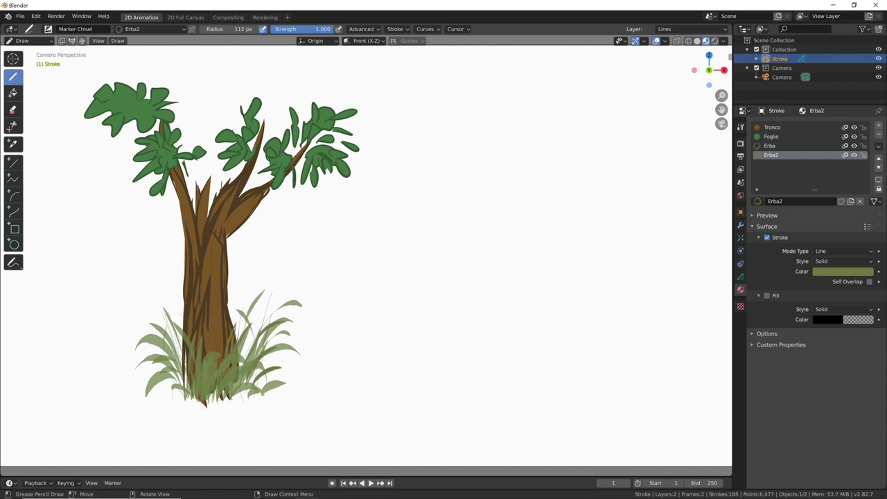
{"action": "mouse_move", "coordinate": [192, 381]}
{"action": "left_mouse_down"}
{"action": "mouse_move", "coordinate": [188, 362]}
{"action": "mouse_move", "coordinate": [203, 338]}
{"action": "left_mouse_up"}
{"action": "mouse_move", "coordinate": [210, 352]}
{"action": "left_mouse_down"}
{"action": "mouse_move", "coordinate": [209, 323]}
{"action": "mouse_move", "coordinate": [229, 335]}
{"action": "left_mouse_up"}
{"action": "left_click_drag", "start_coordinate": [179, 357], "coordinate": [162, 348]}
{"action": "mouse_move", "coordinate": [165, 384]}
{"action": "left_mouse_down"}
{"action": "mouse_move", "coordinate": [143, 368]}
{"action": "mouse_move", "coordinate": [176, 339]}
{"action": "mouse_move", "coordinate": [184, 361]}
{"action": "mouse_move", "coordinate": [156, 348]}
{"action": "mouse_move", "coordinate": [165, 375]}
{"action": "left_mouse_up"}
{"action": "left_click_drag", "start_coordinate": [199, 349], "coordinate": [198, 332]}
{"action": "mouse_move", "coordinate": [238, 369]}
{"action": "left_mouse_down"}
{"action": "mouse_move", "coordinate": [247, 363]}
{"action": "mouse_move", "coordinate": [269, 381]}
{"action": "mouse_move", "coordinate": [294, 366]}
{"action": "mouse_move", "coordinate": [306, 370]}
{"action": "left_mouse_up"}
Fan Erba2 blades rightward, line the base with short strokes, then select the Tronco material.
{"action": "left_click_drag", "start_coordinate": [285, 389], "coordinate": [322, 374]}
{"action": "left_click_drag", "start_coordinate": [314, 388], "coordinate": [331, 382]}
{"action": "mouse_move", "coordinate": [268, 392]}
{"action": "left_mouse_down"}
{"action": "mouse_move", "coordinate": [288, 378]}
{"action": "mouse_move", "coordinate": [305, 381]}
{"action": "left_mouse_up"}
{"action": "mouse_move", "coordinate": [294, 392]}
{"action": "left_mouse_down"}
{"action": "mouse_move", "coordinate": [319, 380]}
{"action": "mouse_move", "coordinate": [328, 385]}
{"action": "left_mouse_up"}
{"action": "left_click_drag", "start_coordinate": [158, 399], "coordinate": [166, 386]}
{"action": "left_click_drag", "start_coordinate": [170, 403], "coordinate": [181, 387]}
{"action": "mouse_move", "coordinate": [186, 401]}
{"action": "left_mouse_down"}
{"action": "mouse_move", "coordinate": [190, 385]}
{"action": "mouse_move", "coordinate": [211, 393]}
{"action": "mouse_move", "coordinate": [241, 387]}
{"action": "left_mouse_up"}
{"action": "mouse_move", "coordinate": [244, 399]}
{"action": "left_mouse_down"}
{"action": "mouse_move", "coordinate": [262, 385]}
{"action": "mouse_move", "coordinate": [290, 392]}
{"action": "left_mouse_up"}
{"action": "left_click_drag", "start_coordinate": [289, 399], "coordinate": [309, 394]}
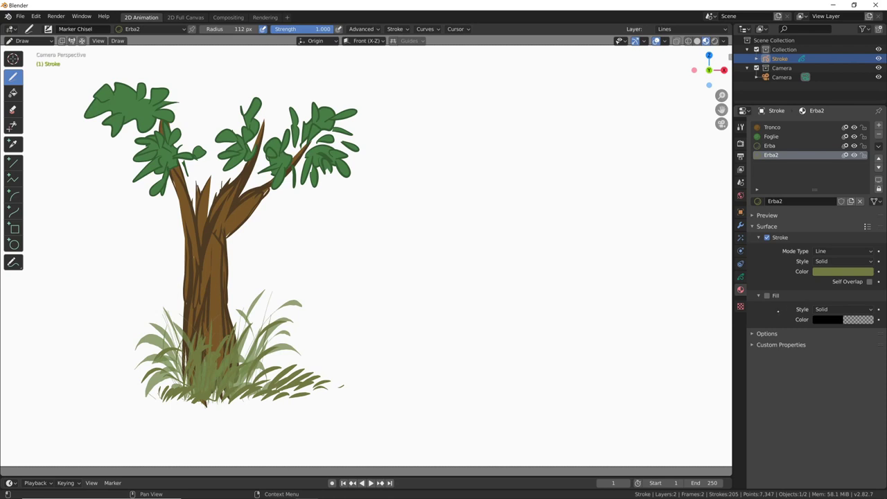
{"action": "left_click", "coordinate": [780, 128]}
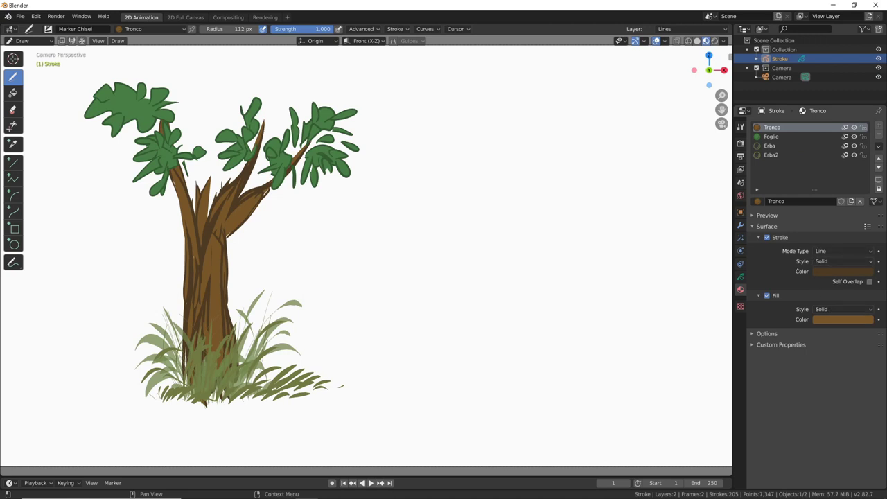
Switch the Tronco trunk fill style to Gradient.
{"action": "left_click", "coordinate": [822, 309]}
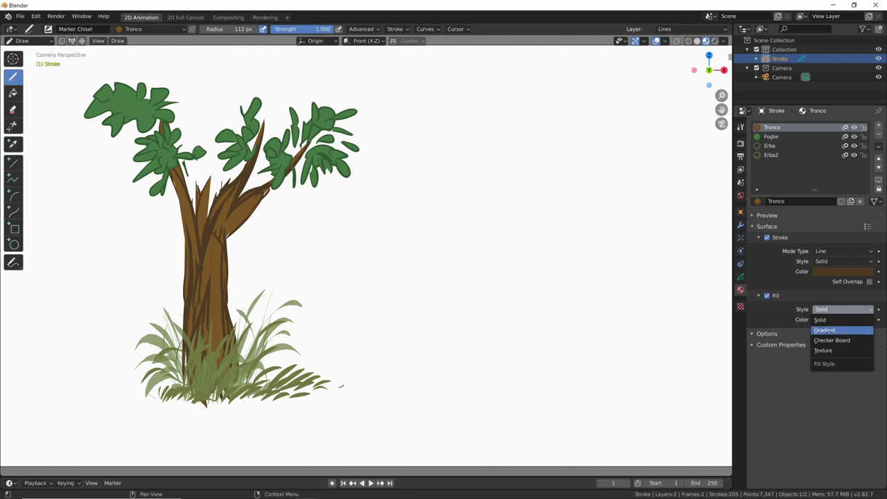
{"action": "left_click", "coordinate": [831, 330]}
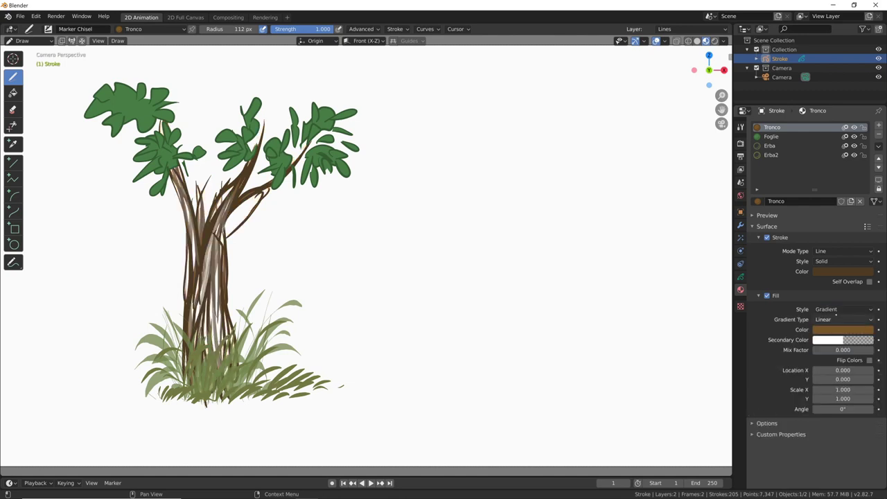
{"action": "left_click", "coordinate": [823, 309]}
{"action": "left_click", "coordinate": [820, 320]}
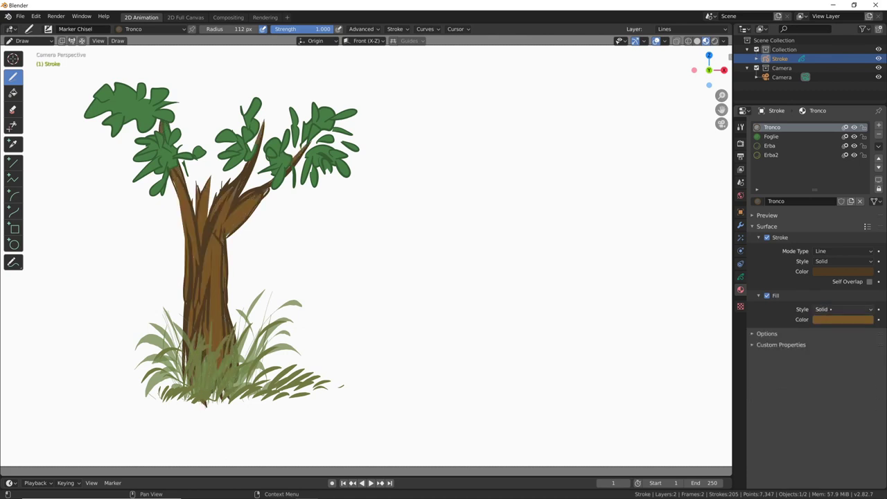
{"action": "left_click", "coordinate": [825, 309]}
{"action": "left_click", "coordinate": [825, 330]}
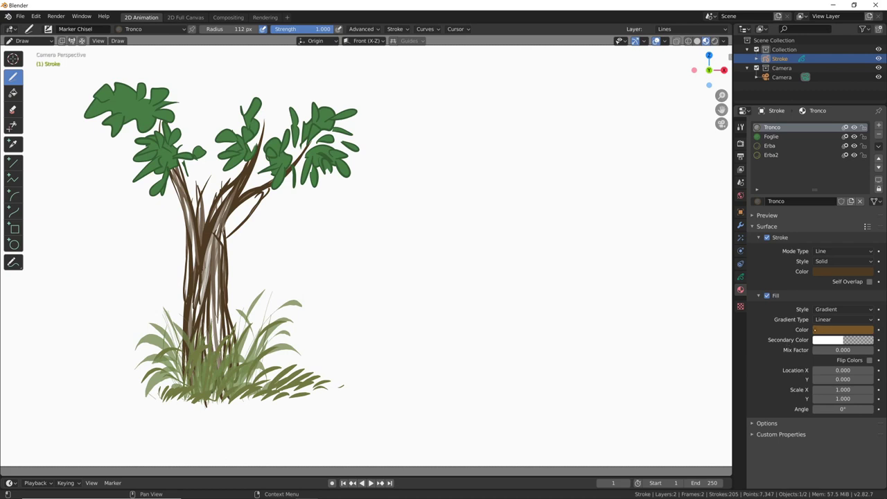
Copy the brown main colour into the Secondary Color, fully opaque, slightly brighter and more saturated.
{"action": "left_click", "coordinate": [829, 341]}
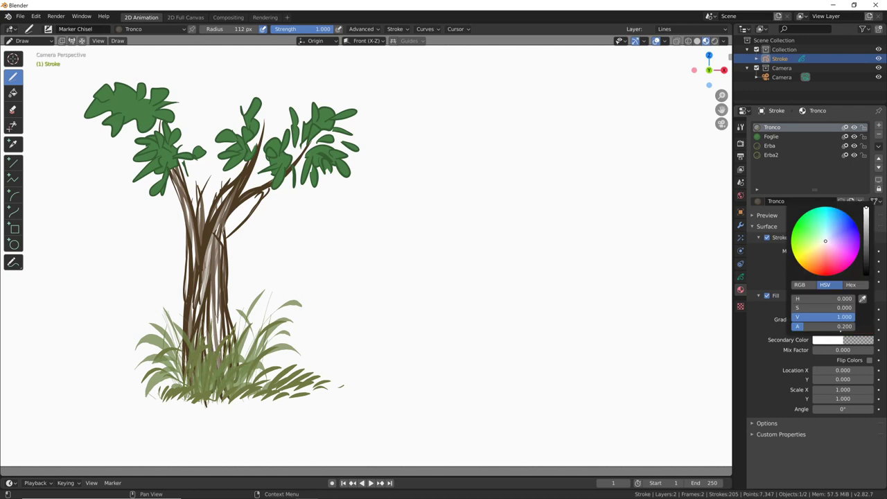
{"action": "left_click", "coordinate": [863, 300]}
{"action": "left_click", "coordinate": [850, 330]}
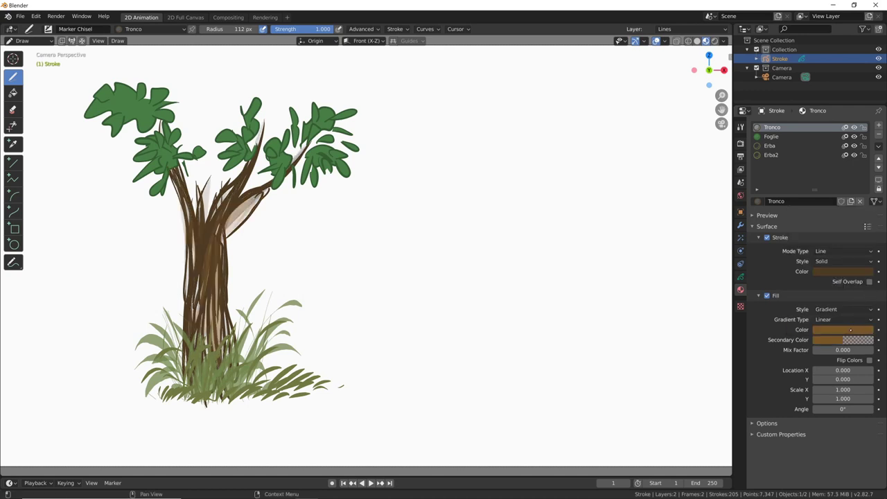
{"action": "left_click", "coordinate": [835, 341]}
{"action": "left_click_drag", "start_coordinate": [805, 326], "coordinate": [863, 327]}
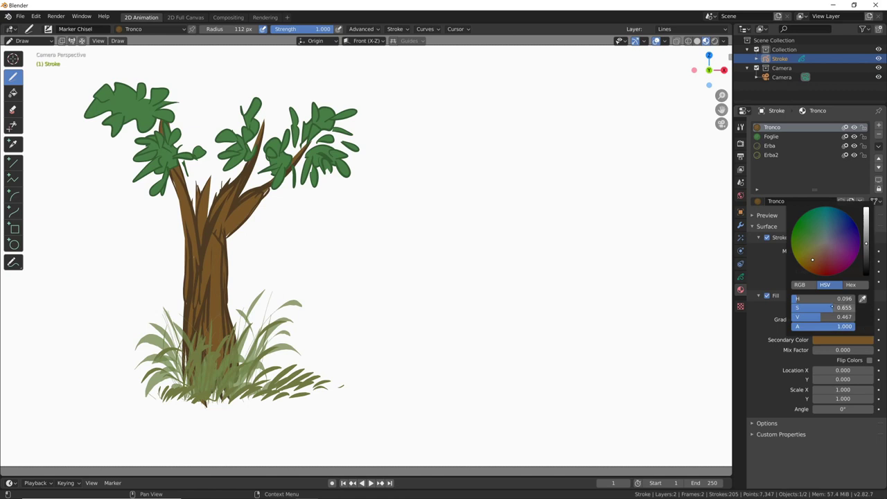
{"action": "left_click_drag", "start_coordinate": [866, 242], "coordinate": [866, 239]}
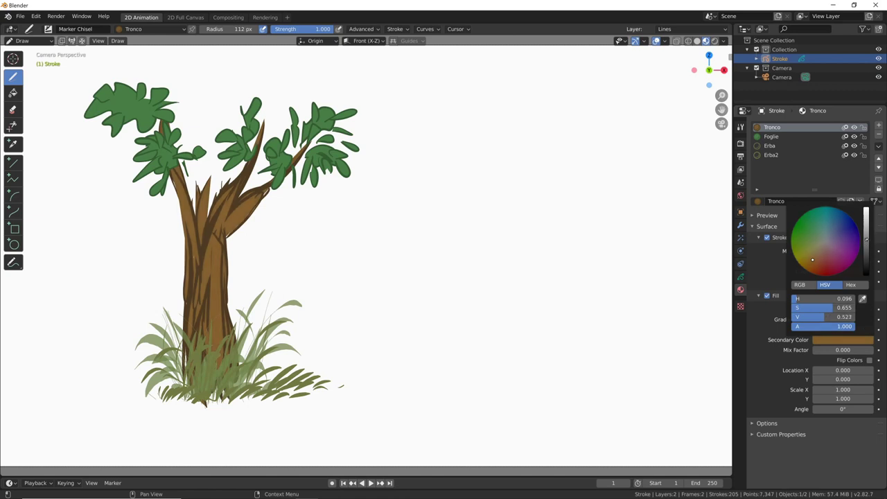
{"action": "left_click_drag", "start_coordinate": [813, 259], "coordinate": [812, 263]}
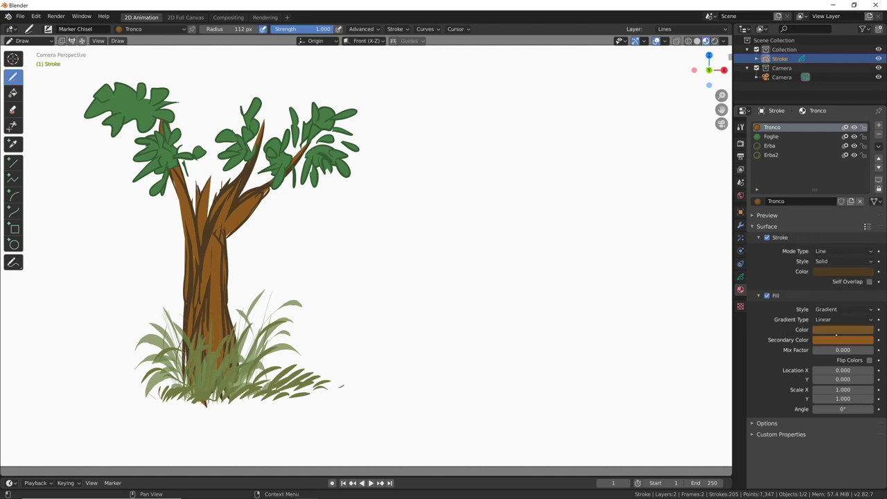
Lighten the secondary colour and set its hue to 0.654.
{"action": "left_click", "coordinate": [841, 340]}
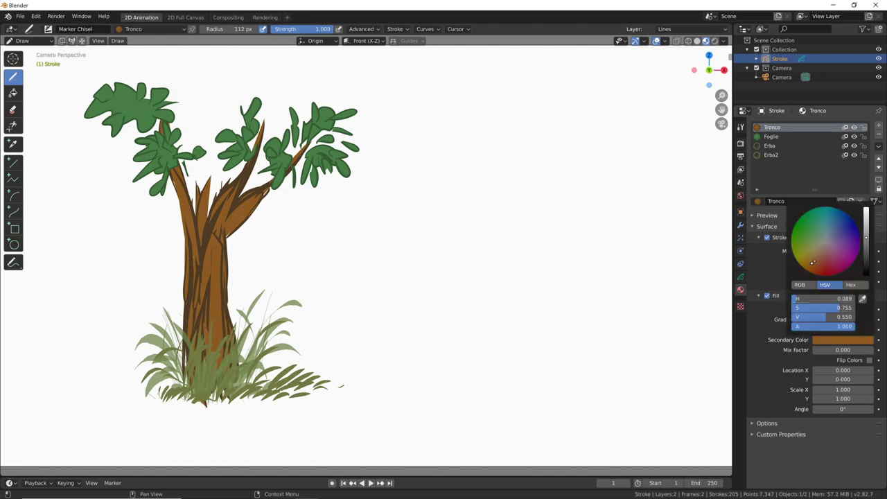
{"action": "left_click_drag", "start_coordinate": [812, 262], "coordinate": [816, 253]}
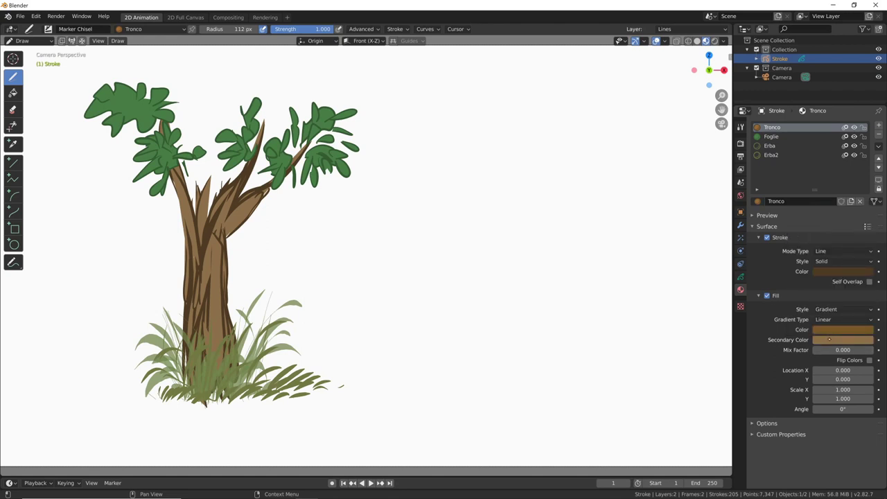
{"action": "left_click", "coordinate": [835, 340]}
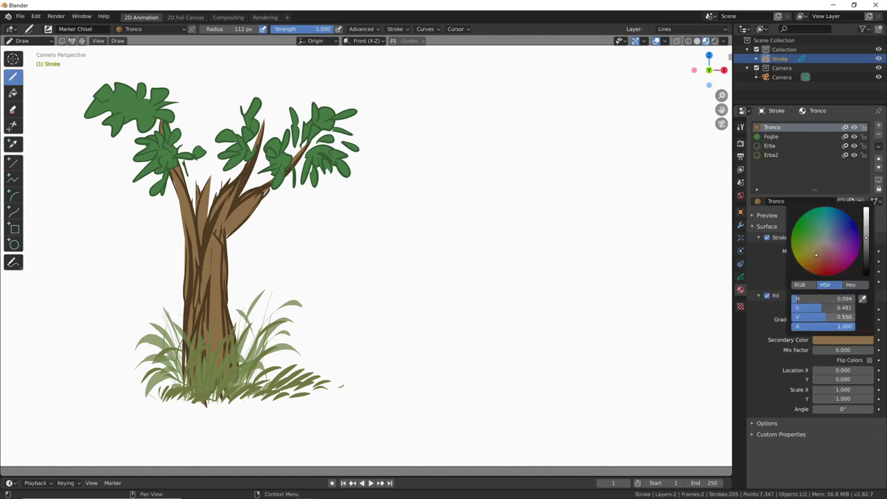
{"action": "left_click", "coordinate": [824, 298]}
{"action": "type", "text": "0.654"}
{"action": "key", "text": "Return"}
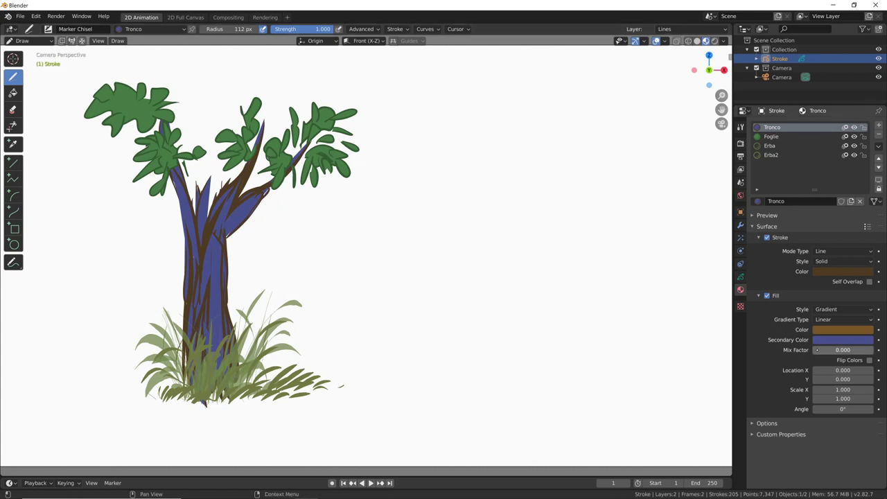
Experiment with the gradient mix factor and shift the secondary hue toward olive green.
{"action": "left_click_drag", "start_coordinate": [816, 350], "coordinate": [850, 351]}
{"action": "left_click_drag", "start_coordinate": [850, 350], "coordinate": [877, 351]}
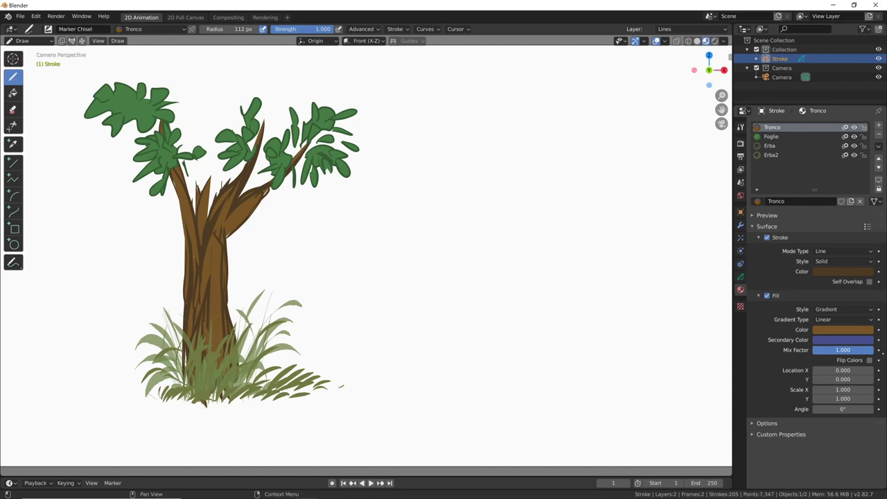
{"action": "left_click_drag", "start_coordinate": [882, 353], "coordinate": [838, 351]}
{"action": "left_click", "coordinate": [843, 340]}
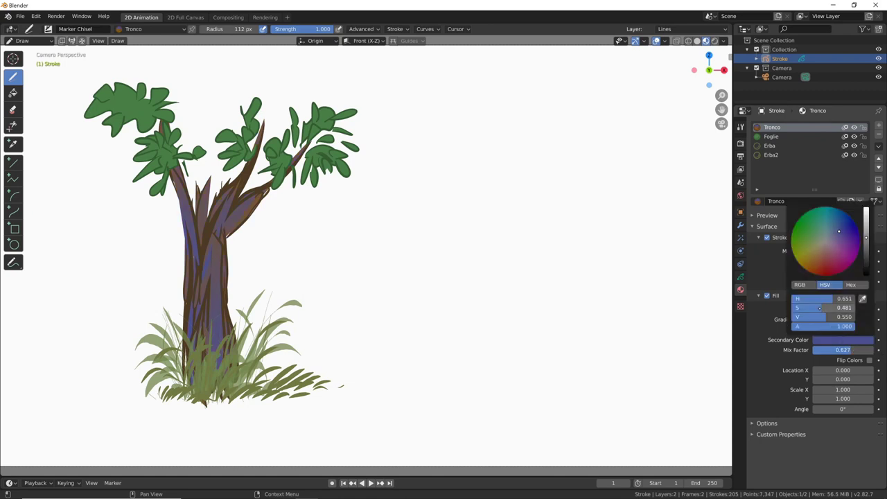
{"action": "left_click_drag", "start_coordinate": [831, 299], "coordinate": [794, 299]}
{"action": "left_click", "coordinate": [842, 339]}
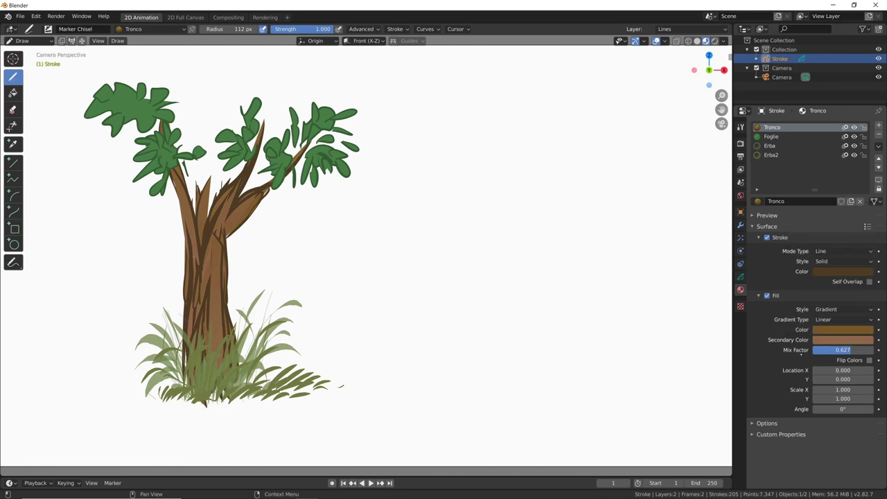
Enable Flip Colors and set the gradient mix factor to 0.373.
{"action": "left_click", "coordinate": [869, 359]}
{"action": "mouse_move", "coordinate": [847, 350]}
{"action": "left_mouse_down"}
{"action": "mouse_move", "coordinate": [822, 351]}
{"action": "mouse_move", "coordinate": [860, 350]}
{"action": "mouse_move", "coordinate": [804, 351]}
{"action": "left_mouse_up"}
{"action": "left_click", "coordinate": [819, 350]}
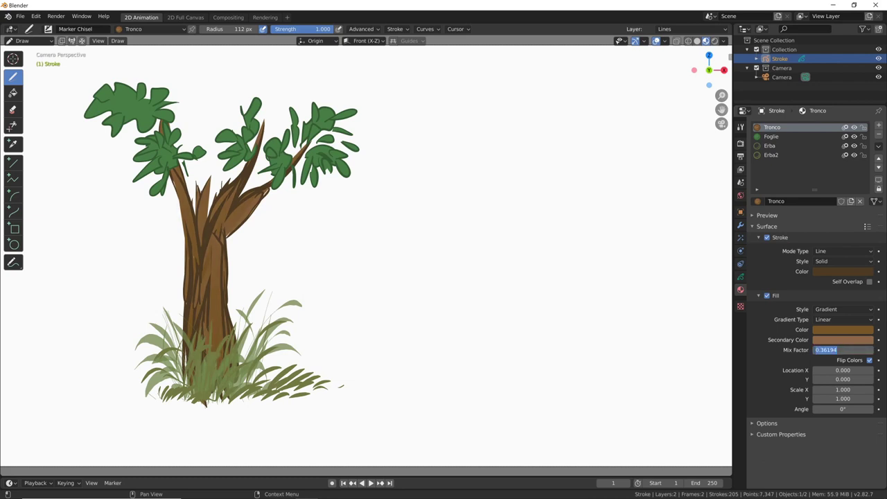
{"action": "key", "text": "Return"}
{"action": "left_click", "coordinate": [843, 330]}
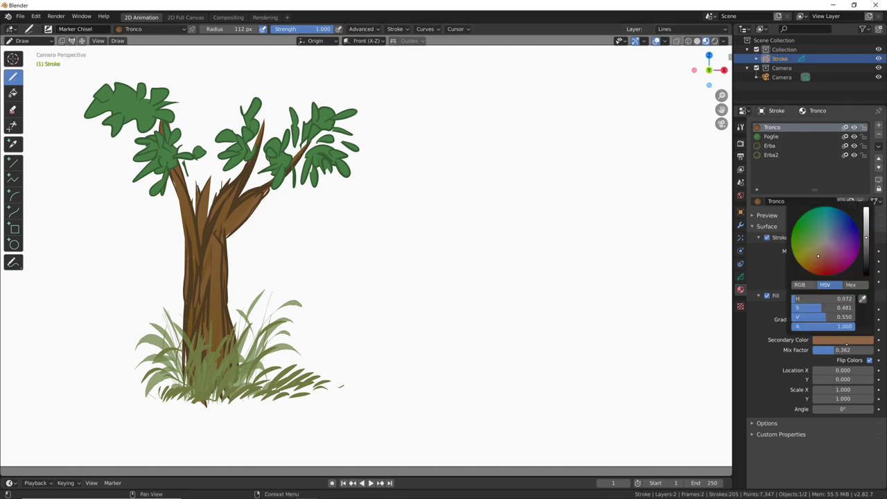
{"action": "left_click_drag", "start_coordinate": [819, 254], "coordinate": [818, 252]}
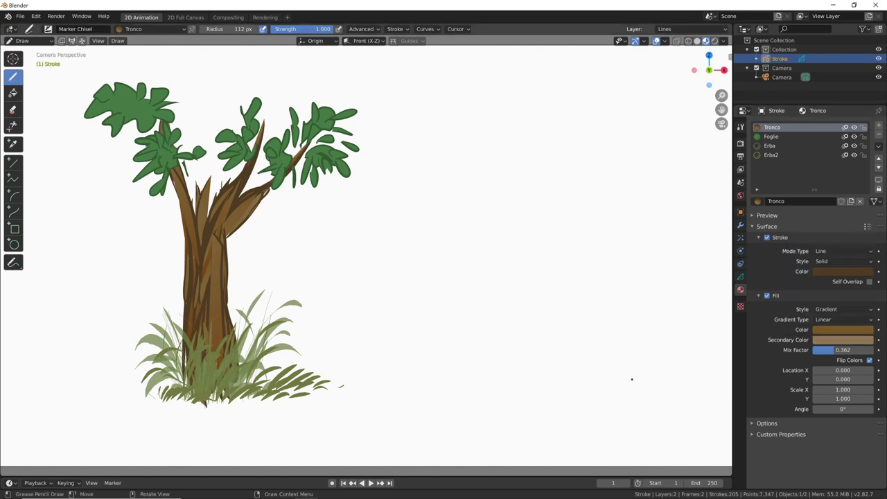
{"action": "left_click_drag", "start_coordinate": [842, 350], "coordinate": [847, 350]}
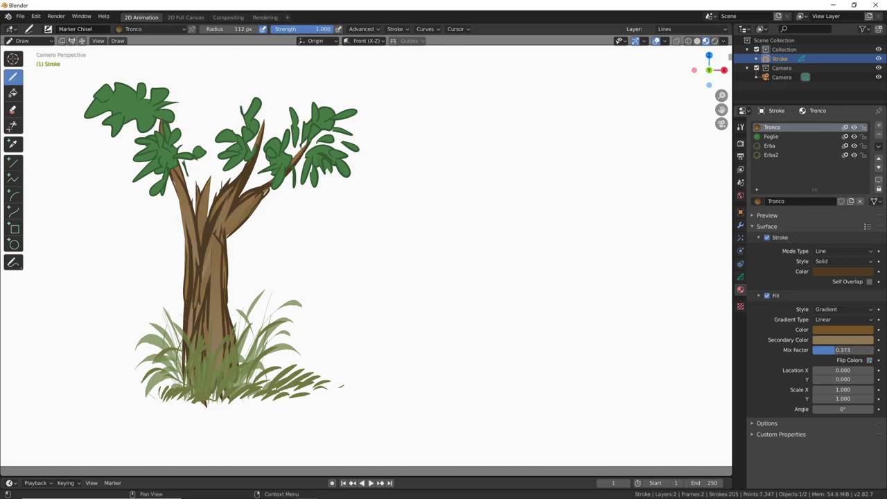
Toggle Flip Colors and set the gradient's horizontal scale to 1.
{"action": "left_click", "coordinate": [869, 360]}
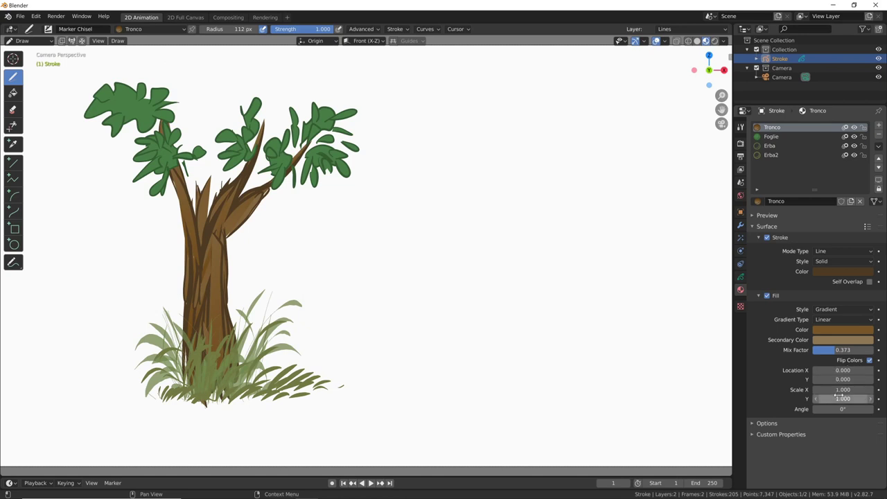
{"action": "left_click_drag", "start_coordinate": [849, 390], "coordinate": [839, 390]}
{"action": "left_click", "coordinate": [839, 390]}
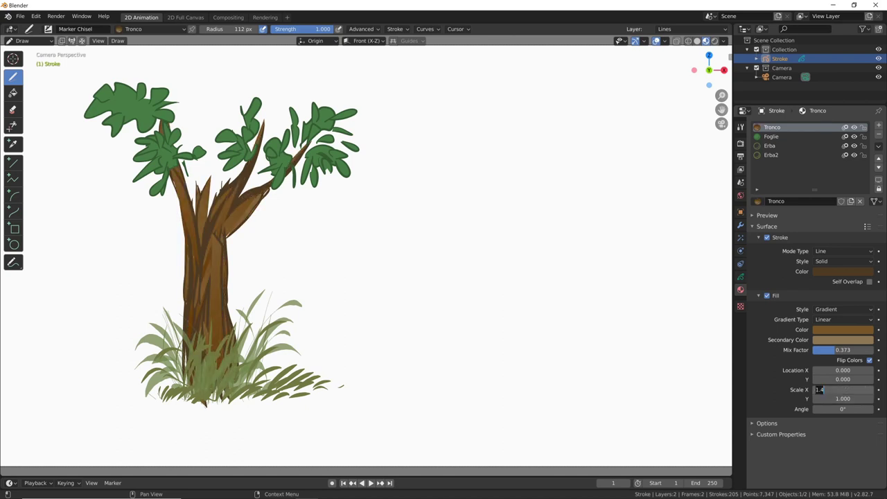
{"action": "type", "text": "1"}
{"action": "key", "text": "Return"}
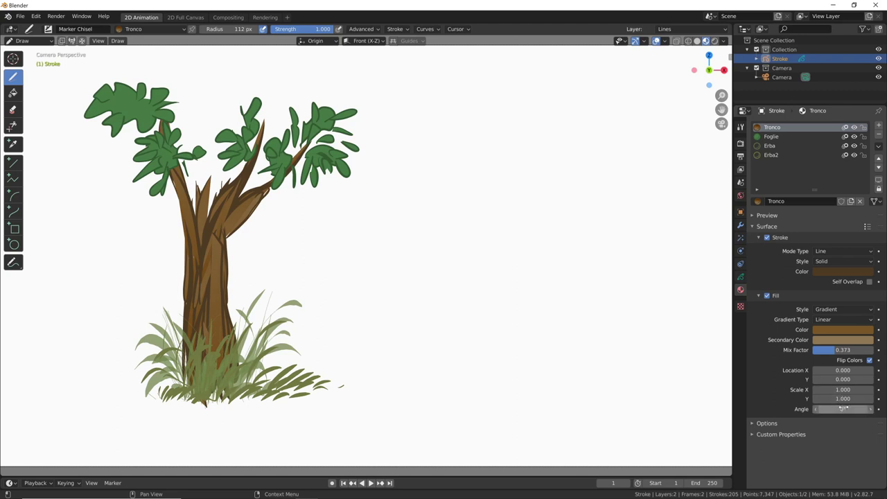
Try a 90° gradient angle, then set the angle back to 0°.
{"action": "left_click_drag", "start_coordinate": [840, 409], "coordinate": [831, 409]}
{"action": "left_click", "coordinate": [840, 409]}
{"action": "type", "text": "8"}
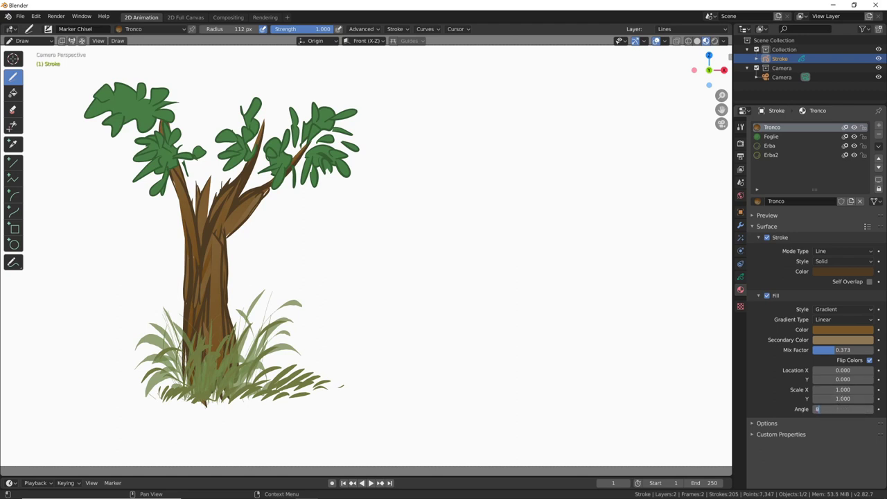
{"action": "key", "text": "BackSpace"}
{"action": "type", "text": "90"}
{"action": "key", "text": "Return"}
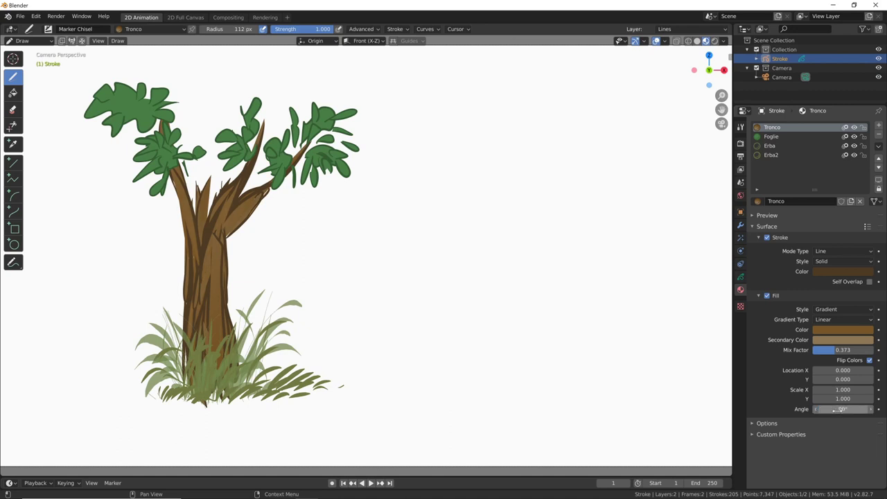
{"action": "left_click", "coordinate": [843, 410]}
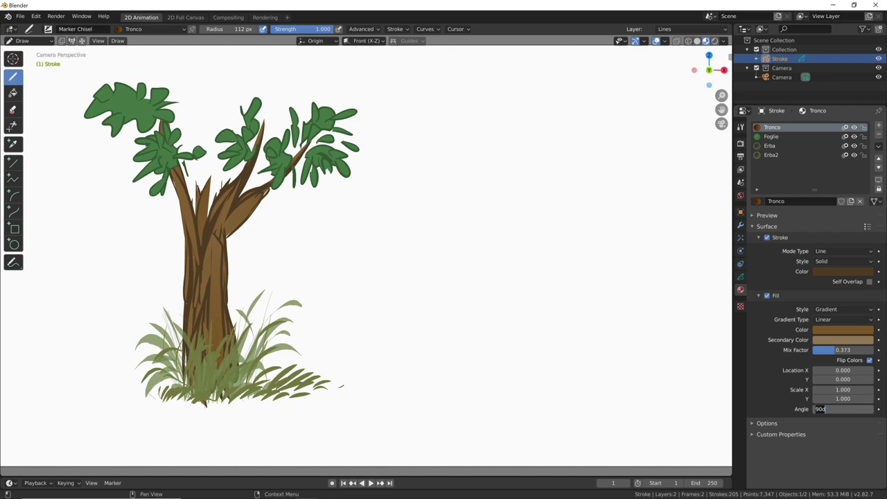
{"action": "key", "text": "BackSpace"}
{"action": "key", "text": "BackSpace"}
{"action": "key", "text": "BackSpace"}
{"action": "type", "text": "0"}
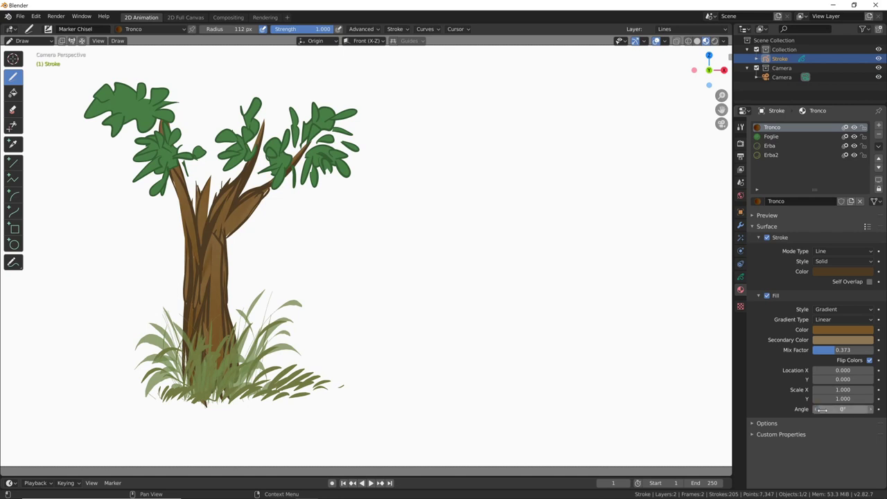
{"action": "key", "text": "Return"}
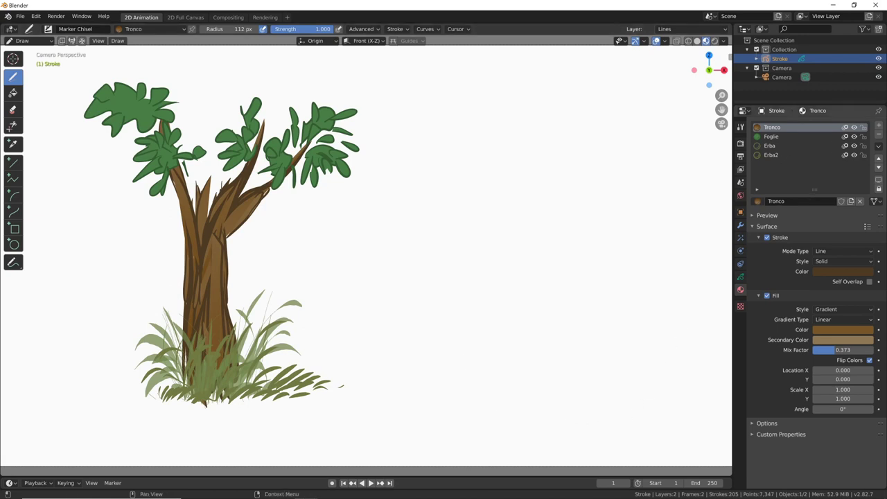
Show the material preview, set the gradient Mix Factor to 0.5 and turn Flip Colors off.
{"action": "left_click", "coordinate": [767, 215]}
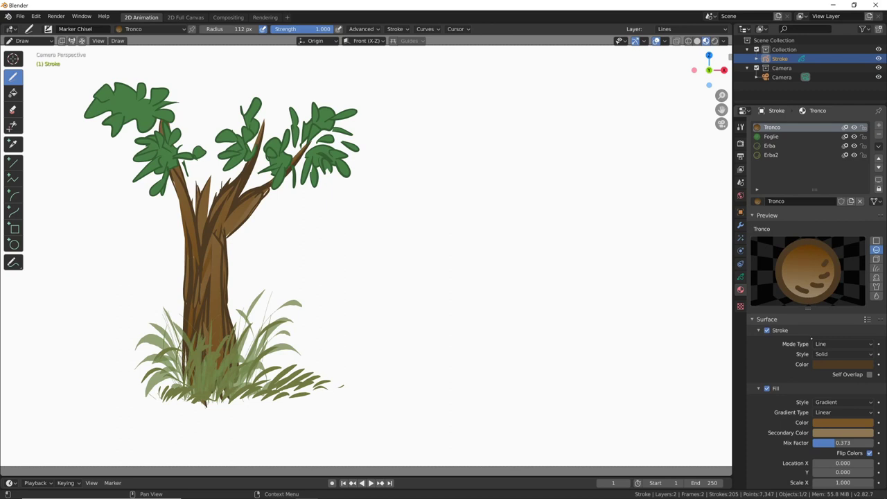
{"action": "scroll", "coordinate": [783, 235], "scroll_direction": "down", "scroll_amount": 3}
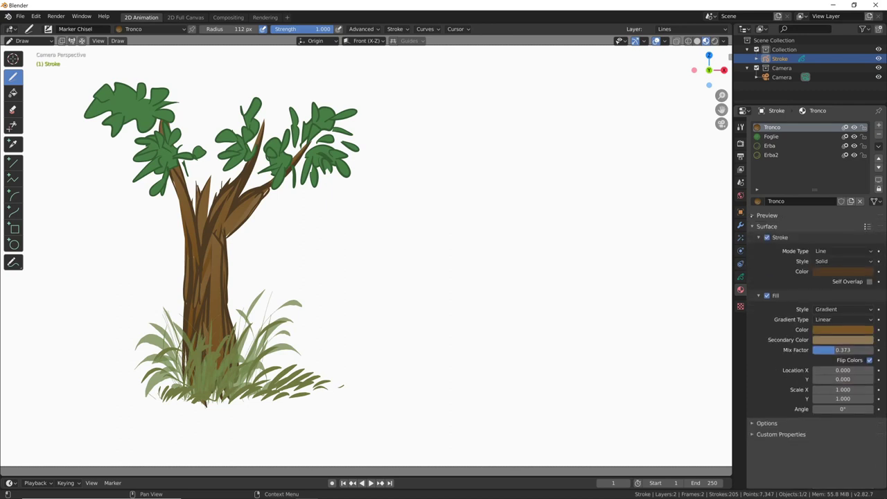
{"action": "scroll", "coordinate": [799, 275], "scroll_direction": "up", "scroll_amount": 3}
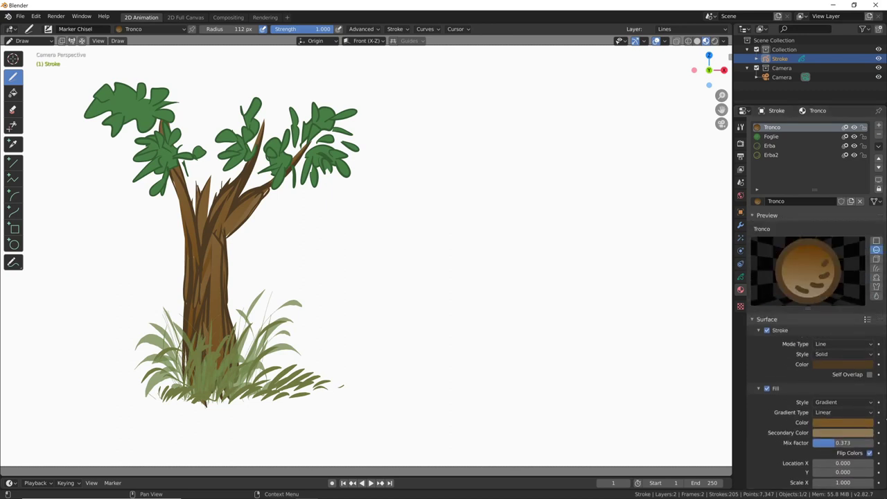
{"action": "scroll", "coordinate": [783, 441], "scroll_direction": "down", "scroll_amount": 3}
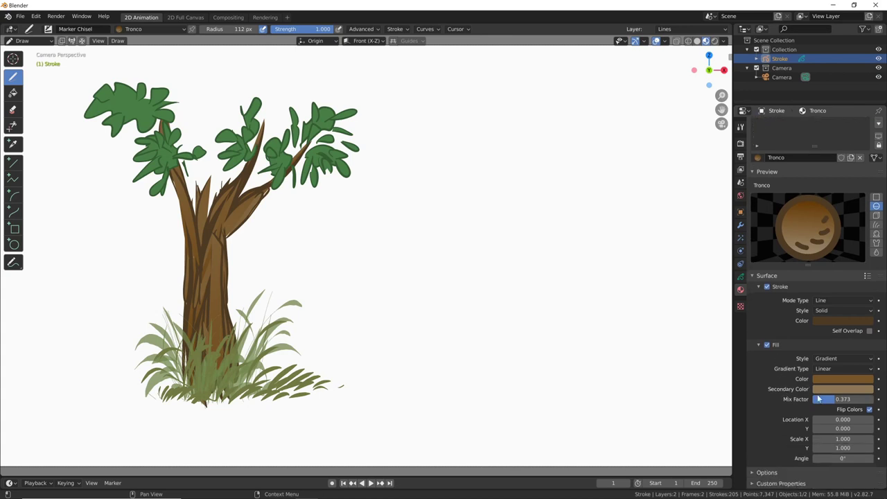
{"action": "left_click", "coordinate": [840, 399]}
{"action": "type", "text": "0.5"}
{"action": "key", "text": "Return"}
{"action": "mouse_move", "coordinate": [843, 399]}
{"action": "left_mouse_down"}
{"action": "mouse_move", "coordinate": [801, 400]}
{"action": "mouse_move", "coordinate": [843, 399]}
{"action": "left_mouse_up"}
{"action": "left_click", "coordinate": [870, 410]}
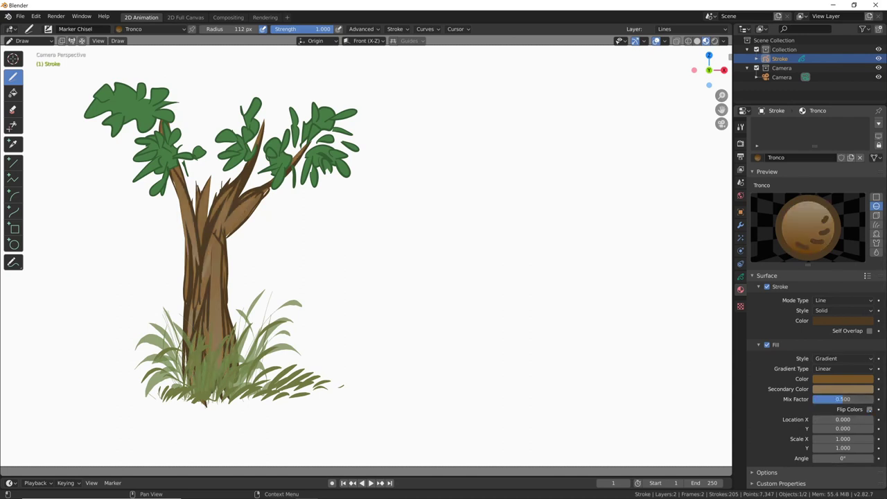
{"action": "left_click", "coordinate": [870, 410]}
{"action": "left_click", "coordinate": [869, 410]}
Try a 90° angle and an X offset, reset both to 0, and collapse the preview.
{"action": "left_click", "coordinate": [845, 459]}
{"action": "type", "text": "90"}
{"action": "key", "text": "Return"}
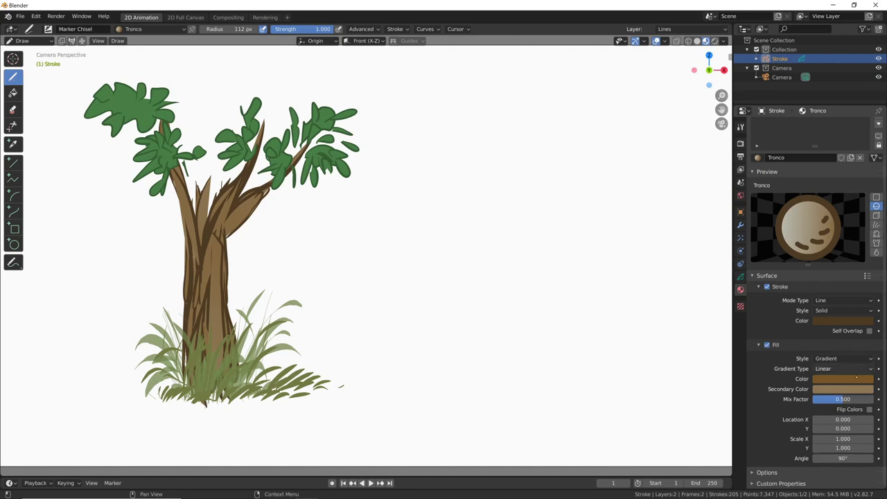
{"action": "mouse_move", "coordinate": [844, 420]}
{"action": "left_mouse_down"}
{"action": "mouse_move", "coordinate": [835, 420]}
{"action": "mouse_move", "coordinate": [842, 428]}
{"action": "left_mouse_up"}
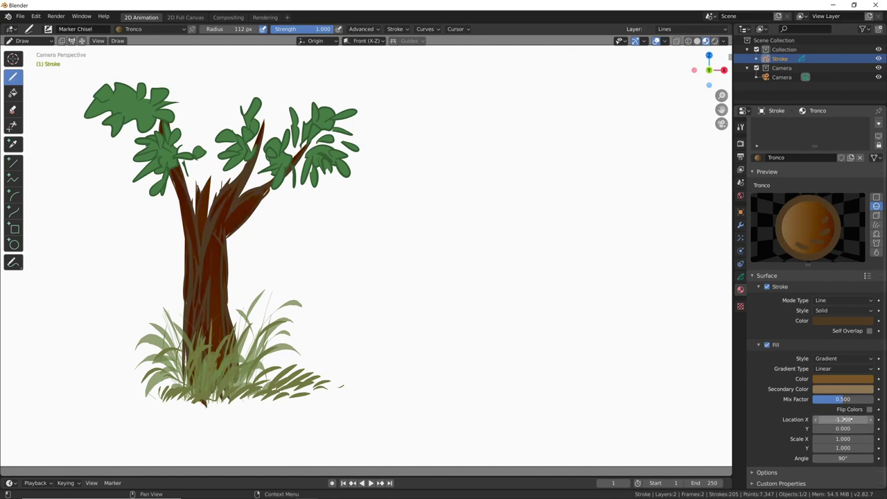
{"action": "key", "text": "BackSpace"}
{"action": "left_click", "coordinate": [843, 458]}
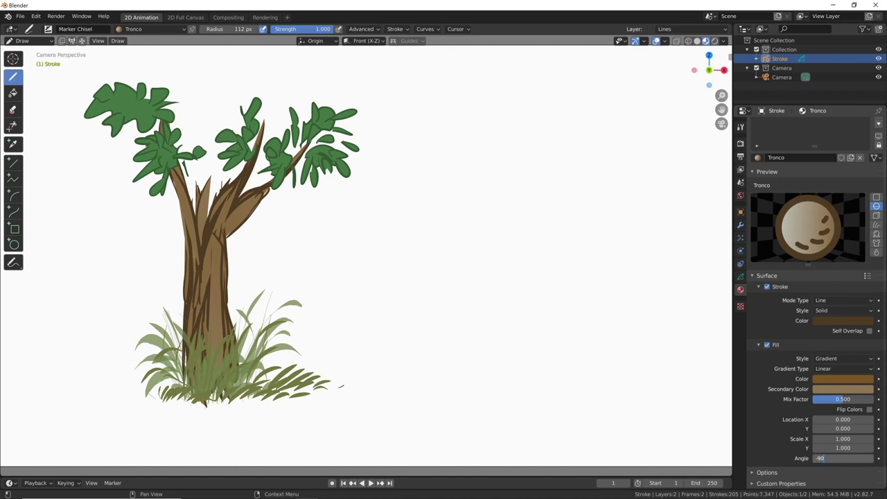
{"action": "key", "text": "Return"}
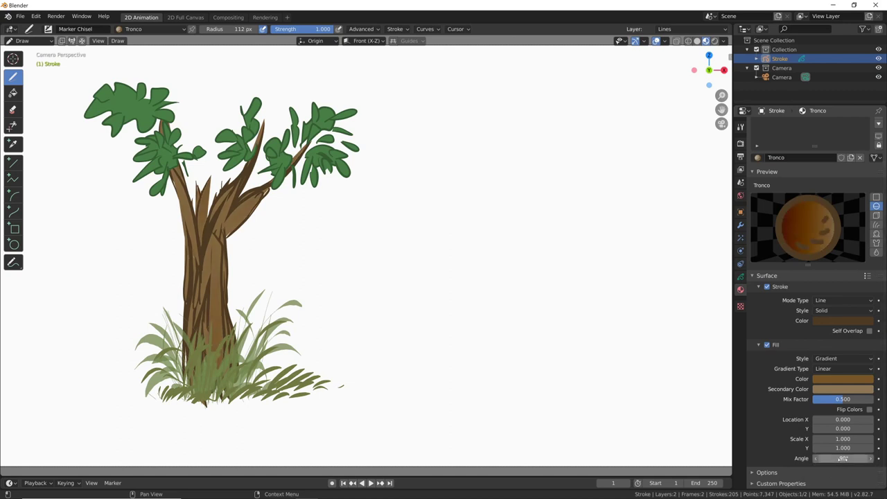
{"action": "key", "text": "BackSpace"}
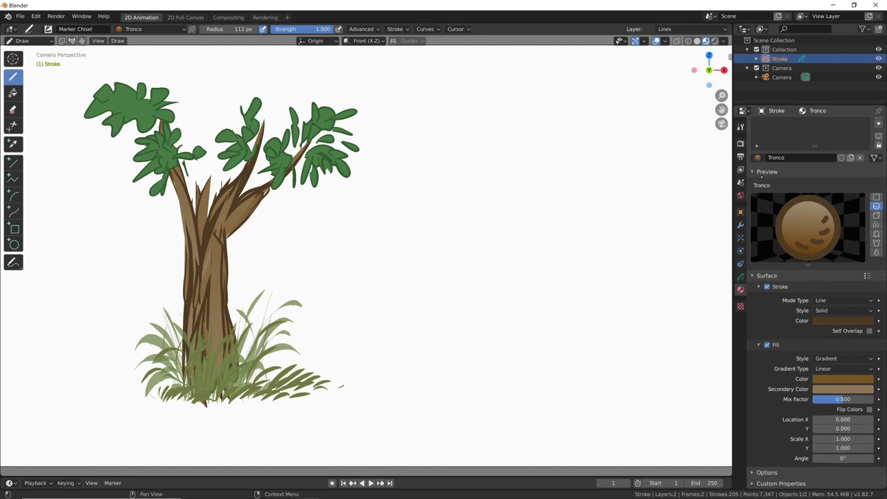
{"action": "left_click", "coordinate": [762, 173]}
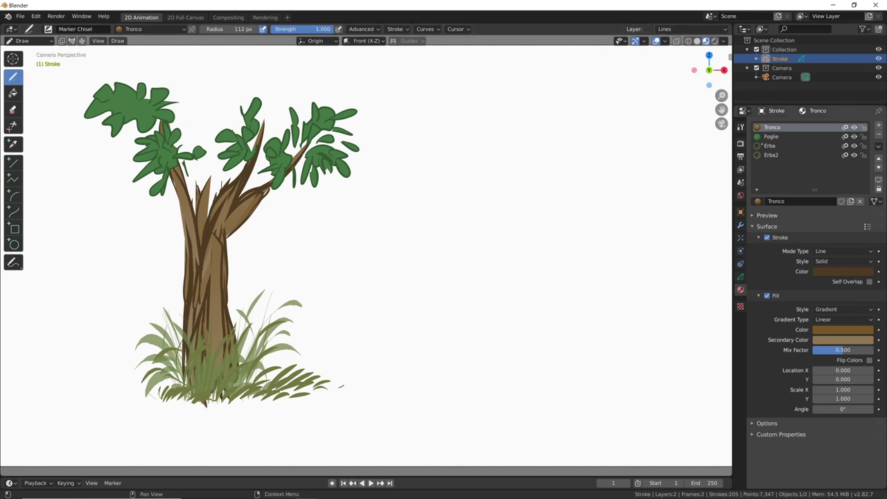
Add a new material slot holding a single-user copy of Foglie, named Foglie.001.
{"action": "left_click", "coordinate": [771, 136]}
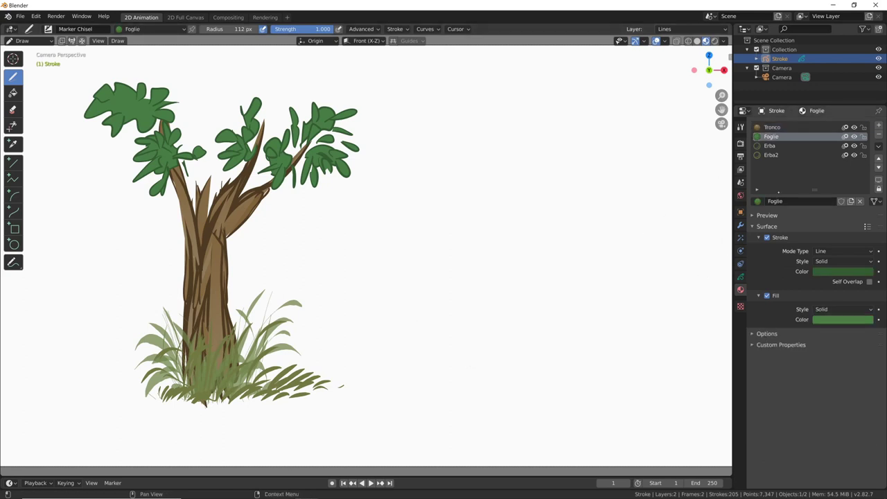
{"action": "left_click", "coordinate": [879, 125]}
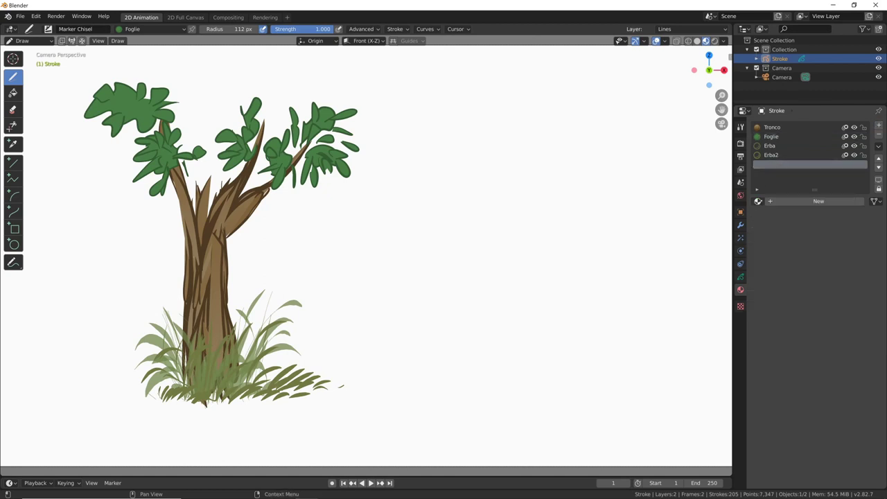
{"action": "left_click", "coordinate": [757, 201]}
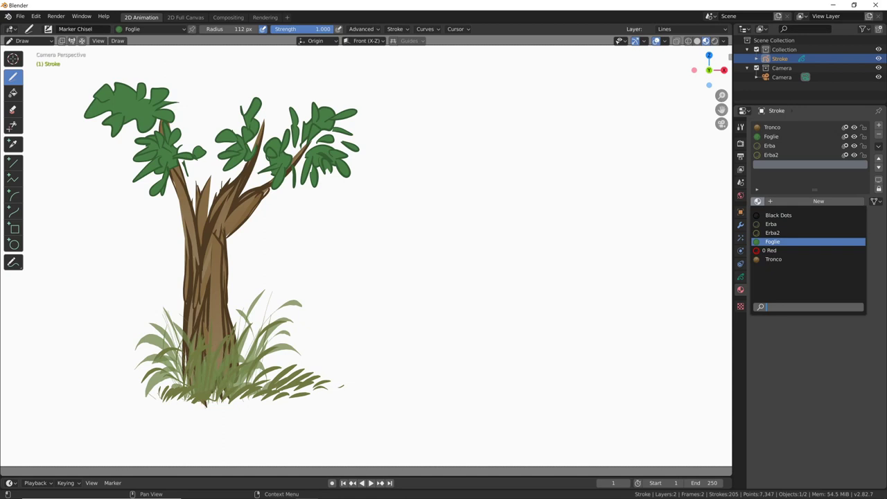
{"action": "left_click", "coordinate": [810, 241]}
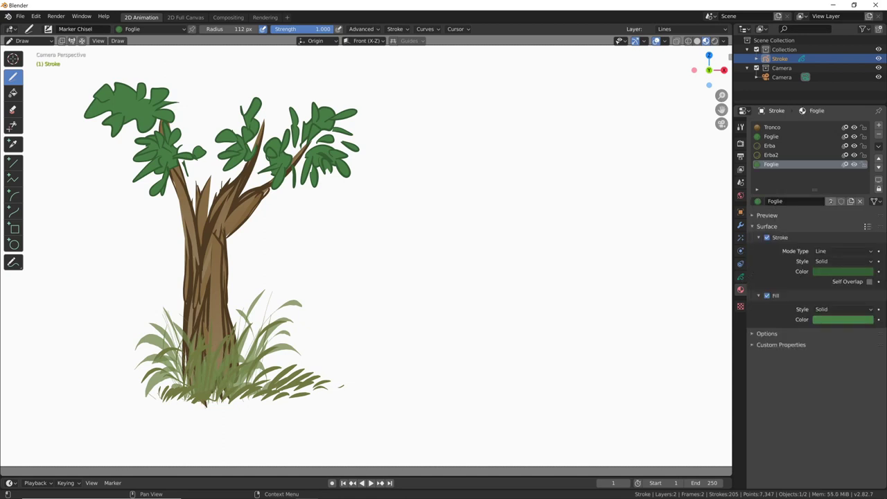
{"action": "left_click", "coordinate": [831, 201]}
{"action": "left_click", "coordinate": [790, 201]}
{"action": "double_click", "coordinate": [788, 201]}
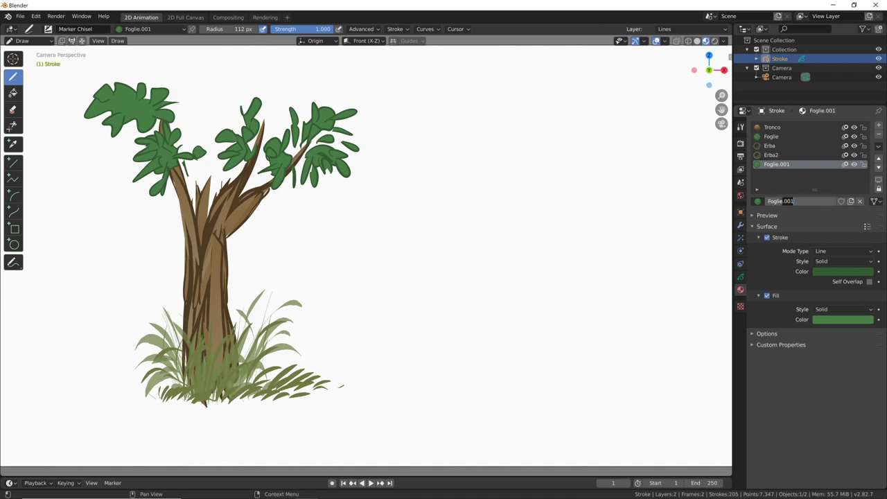
{"action": "key", "text": "Return"}
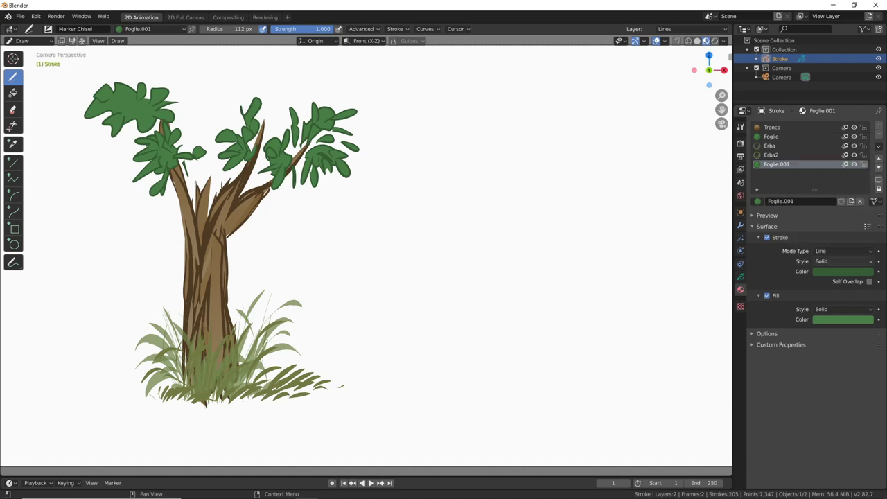
Brighten Foglie.001's stroke and fill greens slightly and shade the left leaf cluster.
{"action": "left_click", "coordinate": [842, 271]}
{"action": "left_click_drag", "start_coordinate": [825, 248], "coordinate": [829, 248]}
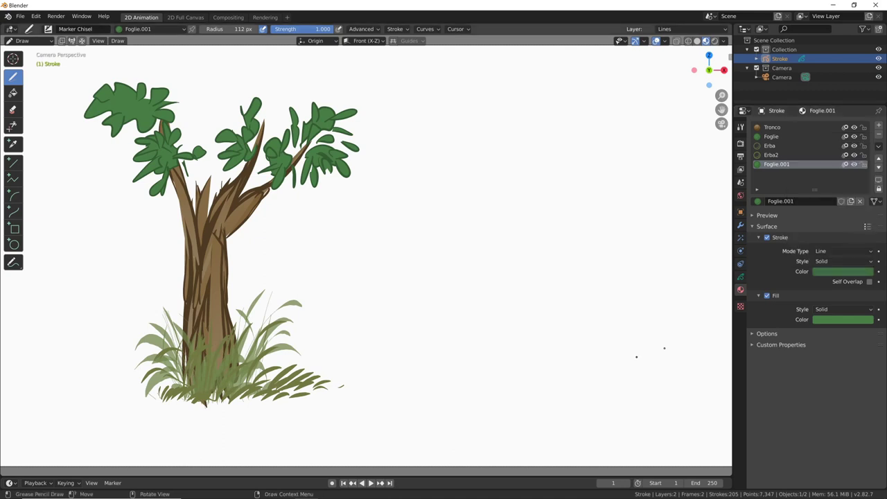
{"action": "left_click", "coordinate": [842, 319]}
{"action": "left_click_drag", "start_coordinate": [866, 221], "coordinate": [866, 219]}
{"action": "mouse_move", "coordinate": [154, 174]}
{"action": "left_mouse_down"}
{"action": "mouse_move", "coordinate": [144, 183]}
{"action": "mouse_move", "coordinate": [134, 165]}
{"action": "left_mouse_up"}
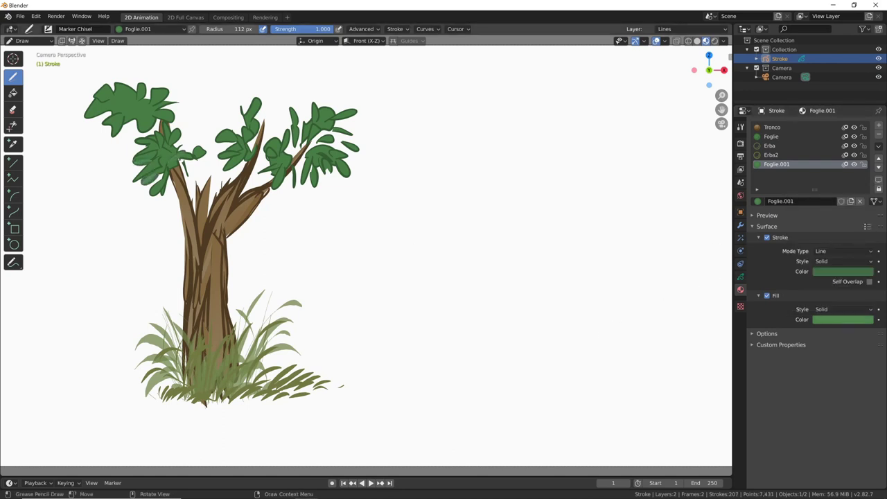
Set the brush radius to 52 px and shade the middle and right leaf clusters.
{"action": "left_click", "coordinate": [289, 213]}
{"action": "key", "text": "f"}
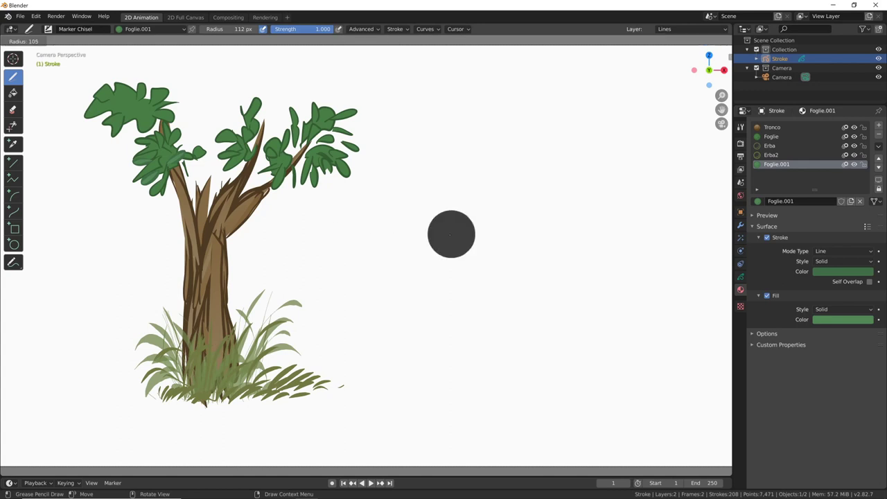
{"action": "left_click", "coordinate": [429, 229]}
{"action": "mouse_move", "coordinate": [211, 133]}
{"action": "left_mouse_down"}
{"action": "mouse_move", "coordinate": [237, 138]}
{"action": "mouse_move", "coordinate": [244, 150]}
{"action": "left_mouse_up"}
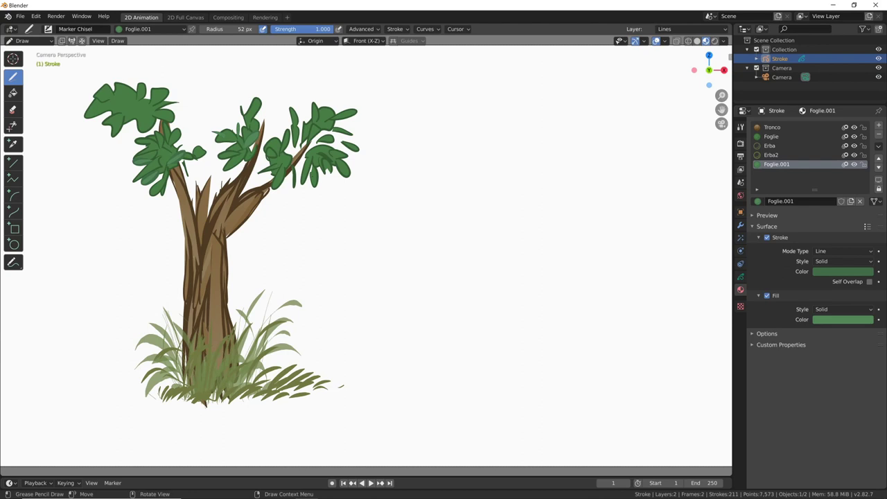
{"action": "mouse_move", "coordinate": [270, 117]}
{"action": "left_mouse_down"}
{"action": "mouse_move", "coordinate": [268, 140]}
{"action": "mouse_move", "coordinate": [289, 144]}
{"action": "left_mouse_up"}
{"action": "left_click_drag", "start_coordinate": [302, 126], "coordinate": [305, 141]}
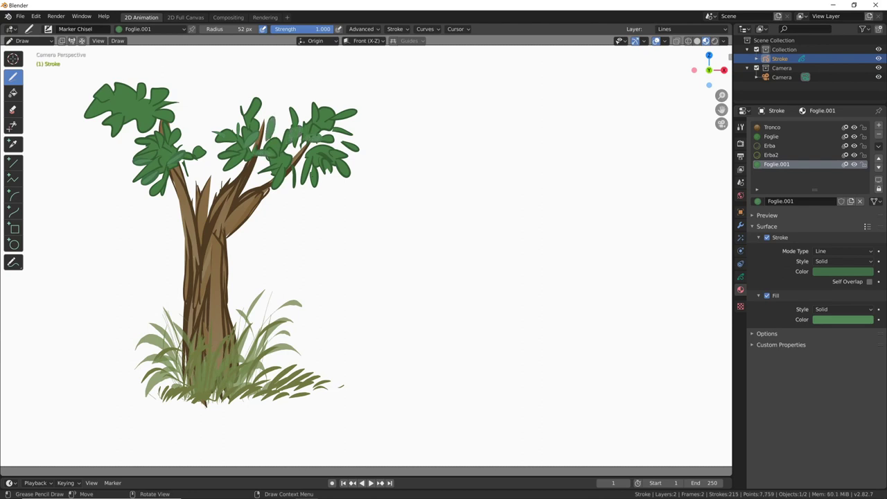
{"action": "mouse_move", "coordinate": [325, 108]}
{"action": "left_mouse_down"}
{"action": "mouse_move", "coordinate": [362, 144]}
{"action": "mouse_move", "coordinate": [318, 190]}
{"action": "mouse_move", "coordinate": [298, 184]}
{"action": "left_mouse_up"}
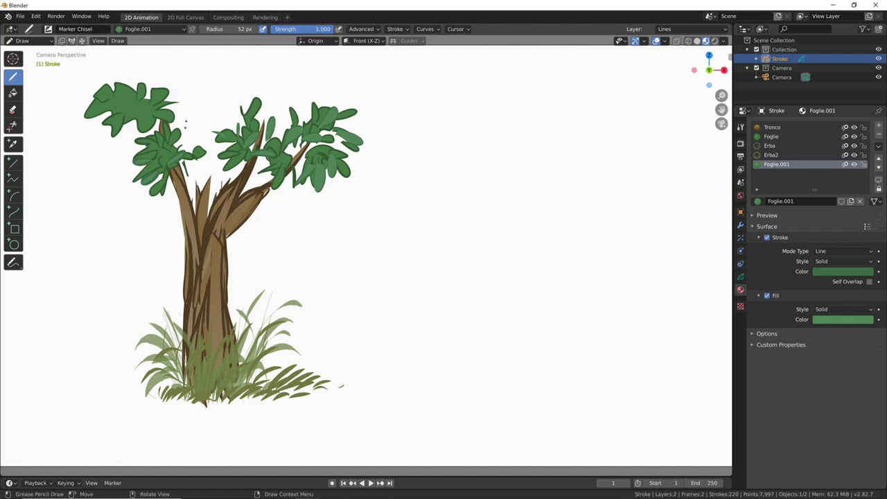
Draw a large lighter leaf mass atop the crown with leaves hanging below it.
{"action": "left_click_drag", "start_coordinate": [175, 101], "coordinate": [171, 126]}
{"action": "mouse_move", "coordinate": [243, 61]}
{"action": "left_mouse_down"}
{"action": "mouse_move", "coordinate": [293, 65]}
{"action": "mouse_move", "coordinate": [195, 114]}
{"action": "mouse_move", "coordinate": [219, 126]}
{"action": "mouse_move", "coordinate": [204, 162]}
{"action": "mouse_move", "coordinate": [216, 155]}
{"action": "left_mouse_up"}
{"action": "left_click_drag", "start_coordinate": [219, 138], "coordinate": [218, 155]}
{"action": "mouse_move", "coordinate": [170, 90]}
{"action": "left_mouse_down"}
{"action": "mouse_move", "coordinate": [162, 80]}
{"action": "mouse_move", "coordinate": [172, 118]}
{"action": "left_mouse_up"}
{"action": "left_click_drag", "start_coordinate": [237, 64], "coordinate": [228, 86]}
{"action": "left_click_drag", "start_coordinate": [313, 101], "coordinate": [304, 112]}
{"action": "mouse_move", "coordinate": [311, 82]}
{"action": "left_mouse_down"}
{"action": "mouse_move", "coordinate": [326, 74]}
{"action": "mouse_move", "coordinate": [318, 89]}
{"action": "left_mouse_up"}
{"action": "mouse_move", "coordinate": [184, 157]}
{"action": "left_mouse_down"}
{"action": "mouse_move", "coordinate": [200, 186]}
{"action": "mouse_move", "coordinate": [212, 180]}
{"action": "left_mouse_up"}
{"action": "left_click_drag", "start_coordinate": [222, 145], "coordinate": [206, 160]}
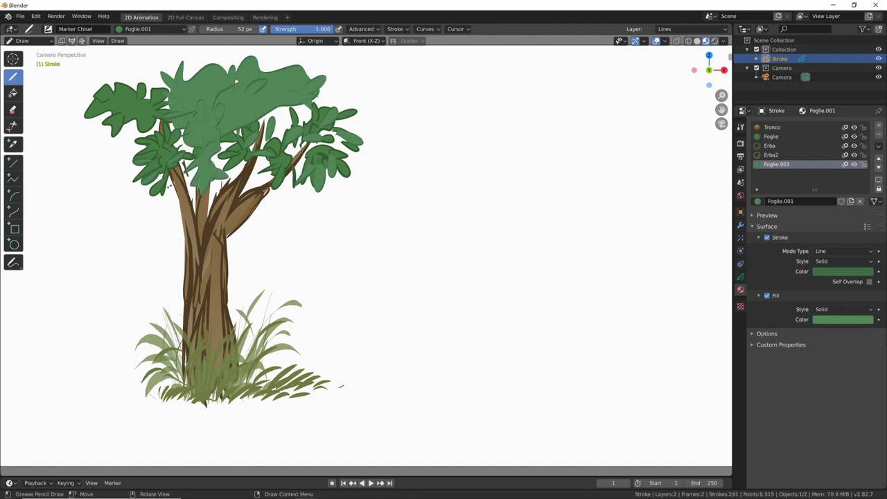
{"action": "mouse_move", "coordinate": [168, 186]}
{"action": "left_mouse_down"}
{"action": "mouse_move", "coordinate": [157, 207]}
{"action": "mouse_move", "coordinate": [177, 218]}
{"action": "left_mouse_up"}
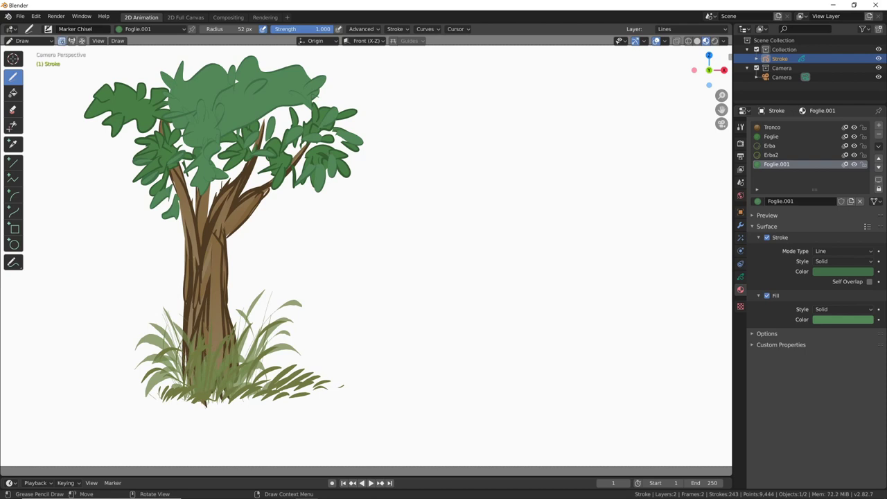
Draw strokes behind existing ones and extend the canopy rightward with new green leaf shapes.
{"action": "left_click", "coordinate": [62, 41]}
{"action": "left_click_drag", "start_coordinate": [298, 70], "coordinate": [275, 118]}
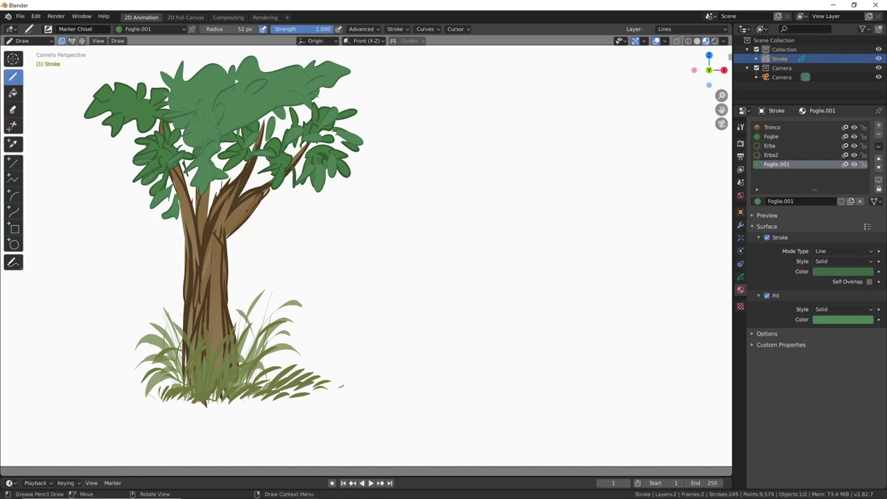
{"action": "left_click_drag", "start_coordinate": [267, 206], "coordinate": [251, 226]}
{"action": "mouse_move", "coordinate": [277, 200]}
{"action": "left_mouse_down"}
{"action": "mouse_move", "coordinate": [260, 202]}
{"action": "mouse_move", "coordinate": [280, 218]}
{"action": "mouse_move", "coordinate": [269, 238]}
{"action": "mouse_move", "coordinate": [241, 234]}
{"action": "left_mouse_up"}
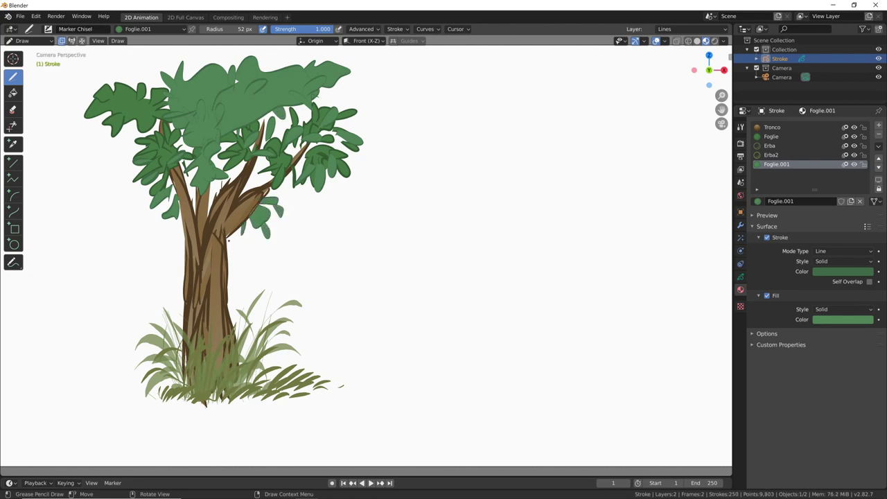
Add dark brown lines on the trunk, then select the Foglie material slot.
{"action": "left_click_drag", "start_coordinate": [182, 224], "coordinate": [165, 243]}
{"action": "mouse_move", "coordinate": [196, 199]}
{"action": "left_mouse_down"}
{"action": "mouse_move", "coordinate": [181, 217]}
{"action": "mouse_move", "coordinate": [185, 199]}
{"action": "mouse_move", "coordinate": [152, 227]}
{"action": "mouse_move", "coordinate": [169, 253]}
{"action": "mouse_move", "coordinate": [176, 246]}
{"action": "mouse_move", "coordinate": [152, 230]}
{"action": "mouse_move", "coordinate": [154, 211]}
{"action": "left_mouse_up"}
{"action": "left_click", "coordinate": [771, 137]}
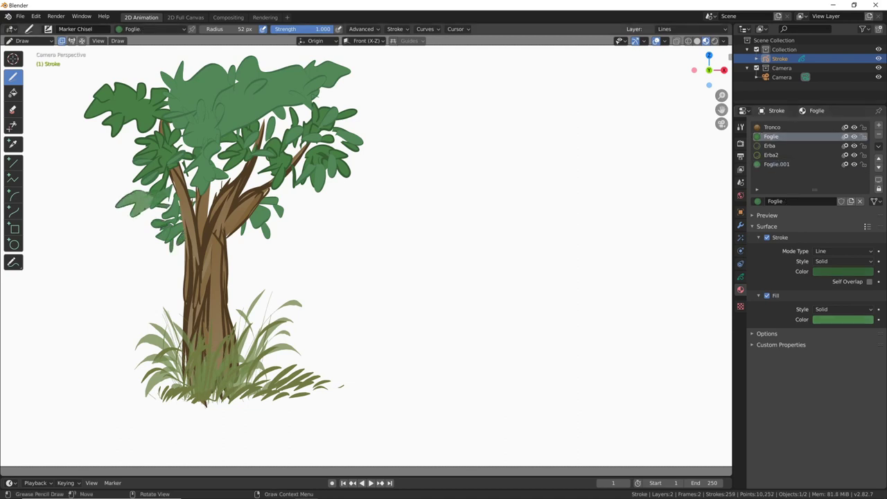
Paint Foglie leaves at the canopy top and lower left, plus dark green accents upper right.
{"action": "left_click_drag", "start_coordinate": [126, 182], "coordinate": [137, 191]}
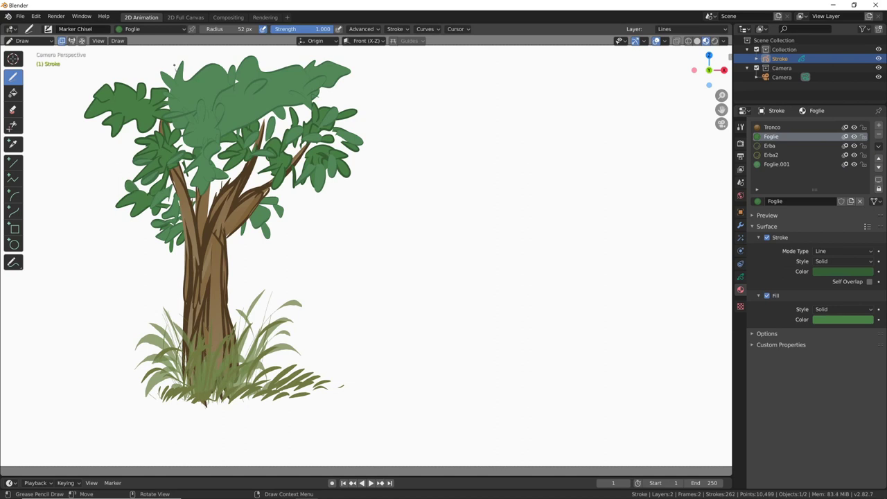
{"action": "left_click_drag", "start_coordinate": [174, 64], "coordinate": [182, 77]}
{"action": "mouse_move", "coordinate": [180, 62]}
{"action": "left_mouse_down"}
{"action": "mouse_move", "coordinate": [195, 80]}
{"action": "mouse_move", "coordinate": [217, 56]}
{"action": "left_mouse_up"}
{"action": "mouse_move", "coordinate": [179, 80]}
{"action": "left_mouse_down"}
{"action": "mouse_move", "coordinate": [223, 89]}
{"action": "mouse_move", "coordinate": [212, 114]}
{"action": "mouse_move", "coordinate": [233, 104]}
{"action": "mouse_move", "coordinate": [288, 108]}
{"action": "left_mouse_up"}
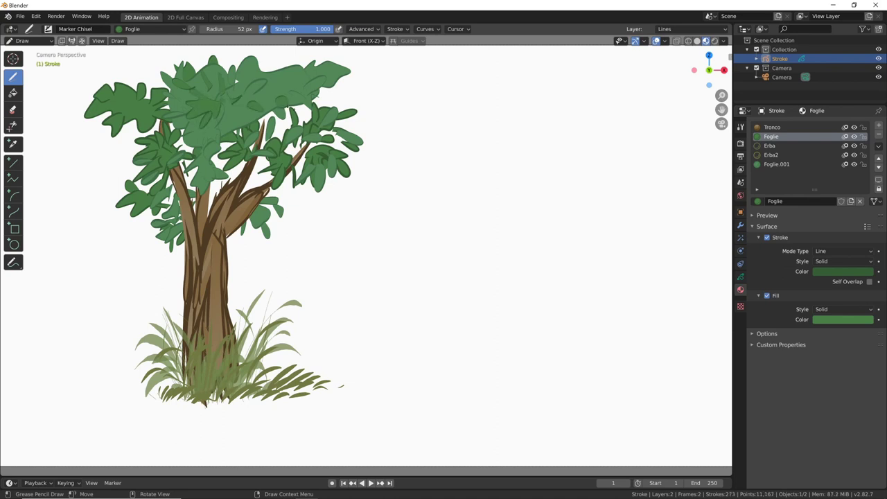
{"action": "left_click_drag", "start_coordinate": [287, 61], "coordinate": [301, 74]}
{"action": "left_click_drag", "start_coordinate": [316, 96], "coordinate": [345, 79]}
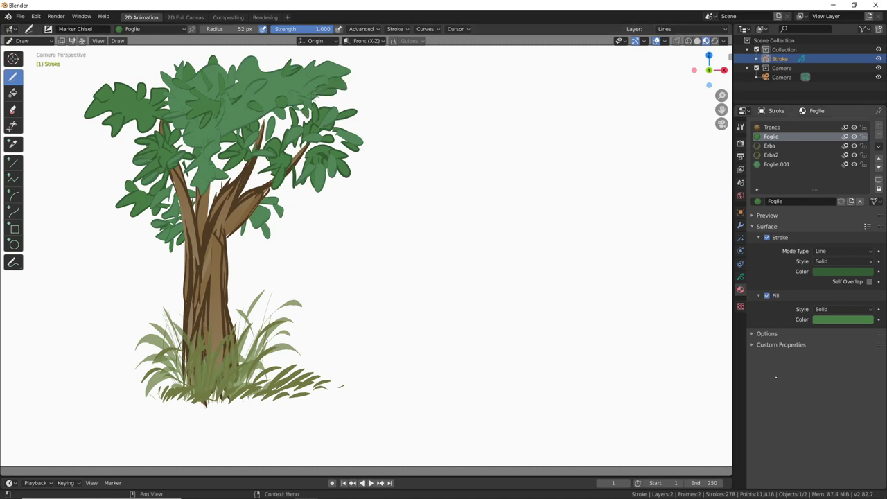
Leave the leaf material's stroke style set to Solid.
{"action": "left_click", "coordinate": [832, 260]}
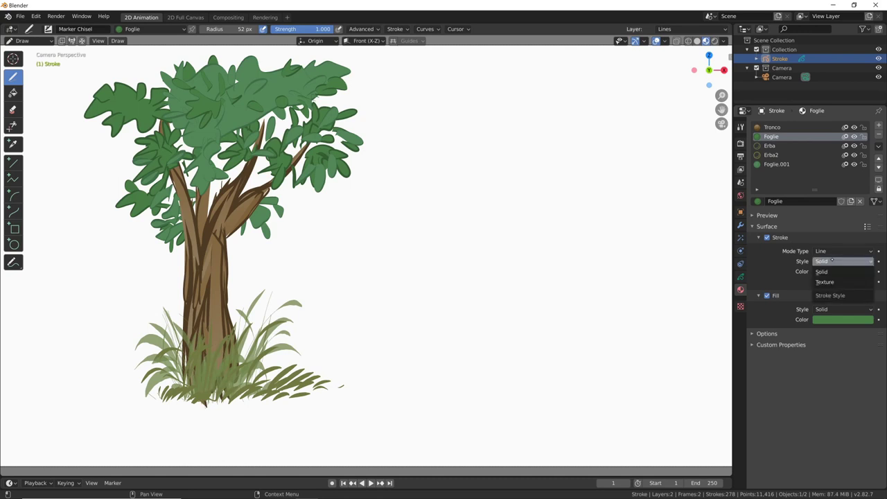
{"action": "left_click", "coordinate": [821, 271]}
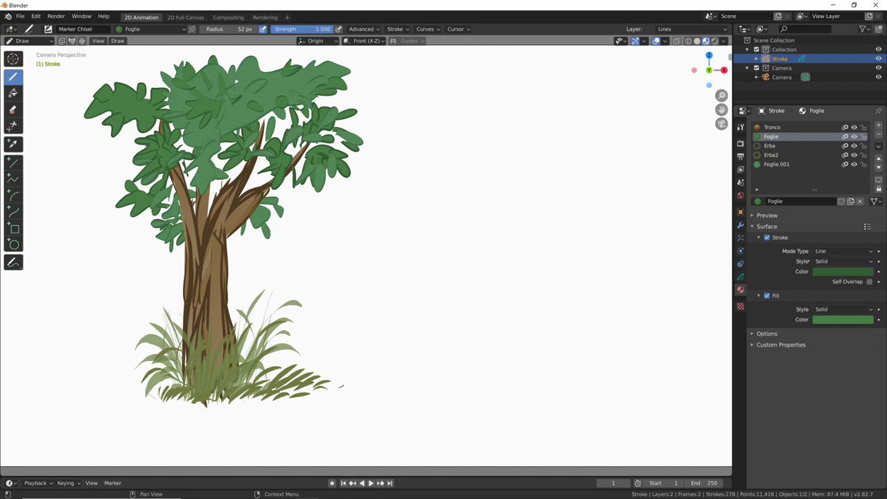
{"action": "left_click", "coordinate": [832, 260]}
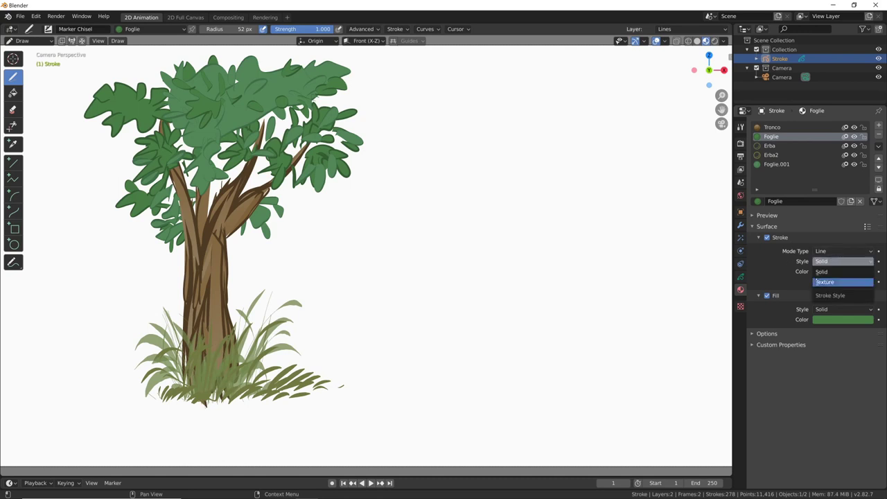
{"action": "left_click", "coordinate": [821, 271]}
{"action": "left_click", "coordinate": [832, 260]}
{"action": "left_click", "coordinate": [821, 271]}
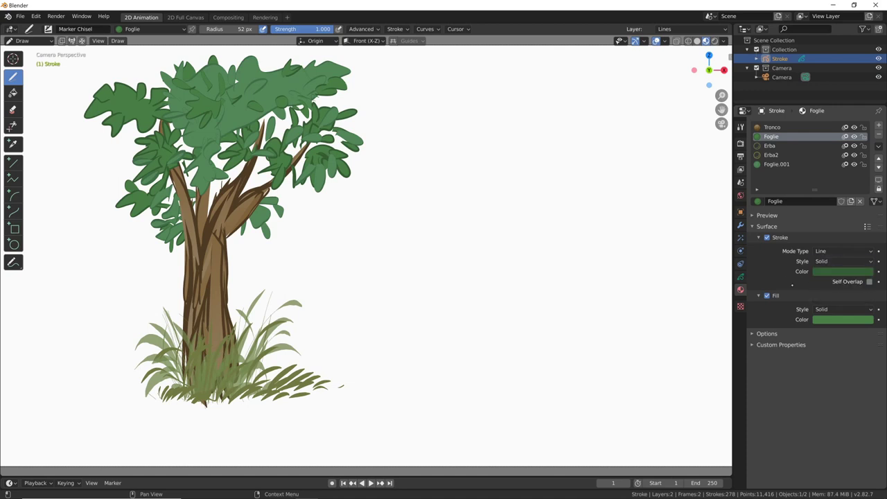
Keep the fill style Solid and add a new empty material slot.
{"action": "left_click", "coordinate": [839, 309]}
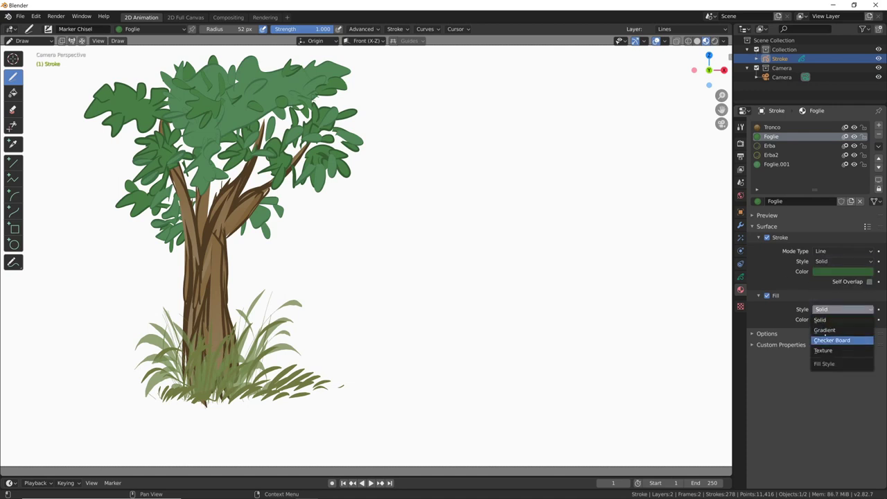
{"action": "left_click", "coordinate": [821, 320]}
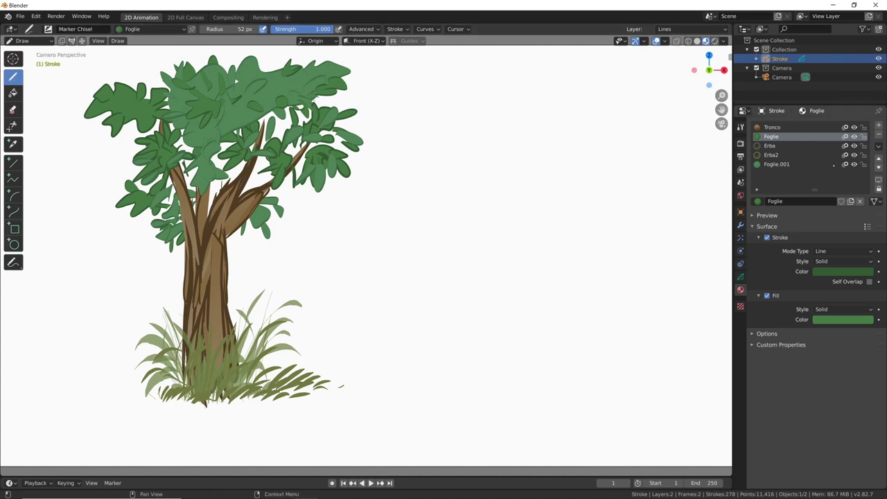
{"action": "left_click", "coordinate": [879, 125]}
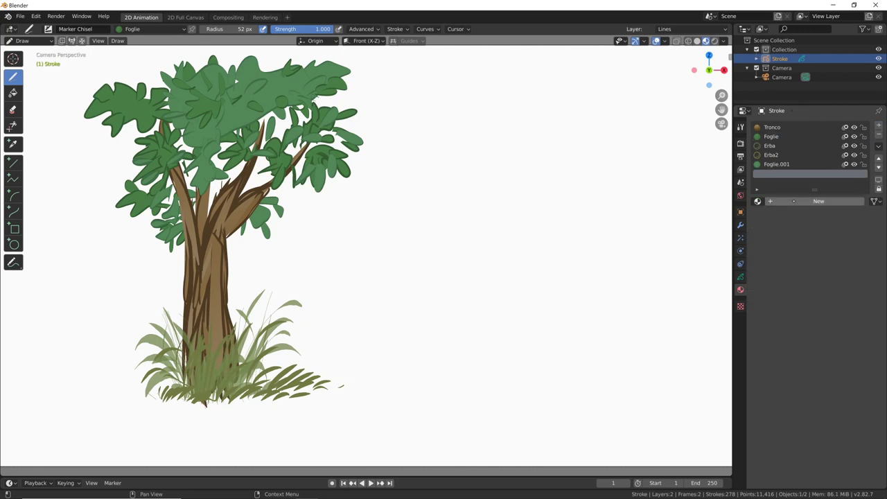
Create a new black-stroked Material and draw a square outline with the Box tool right of the tree.
{"action": "left_click", "coordinate": [775, 201]}
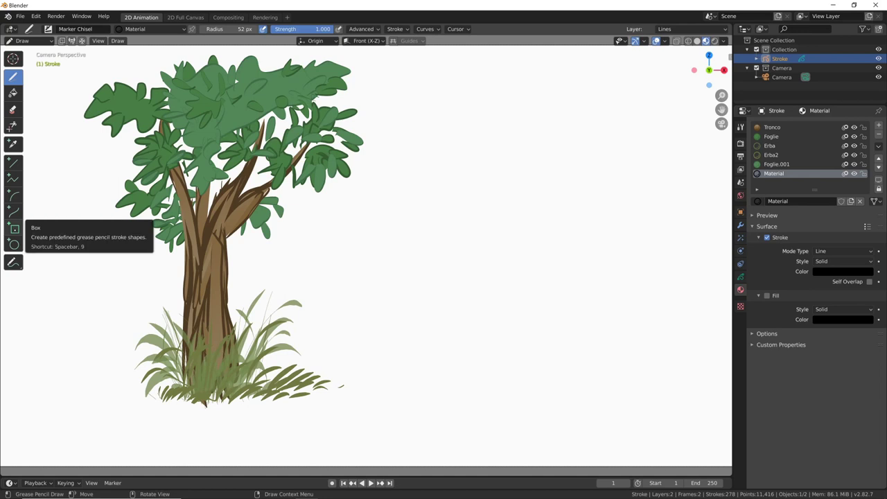
{"action": "left_click", "coordinate": [14, 229]}
{"action": "left_click_drag", "start_coordinate": [435, 130], "coordinate": [614, 300]}
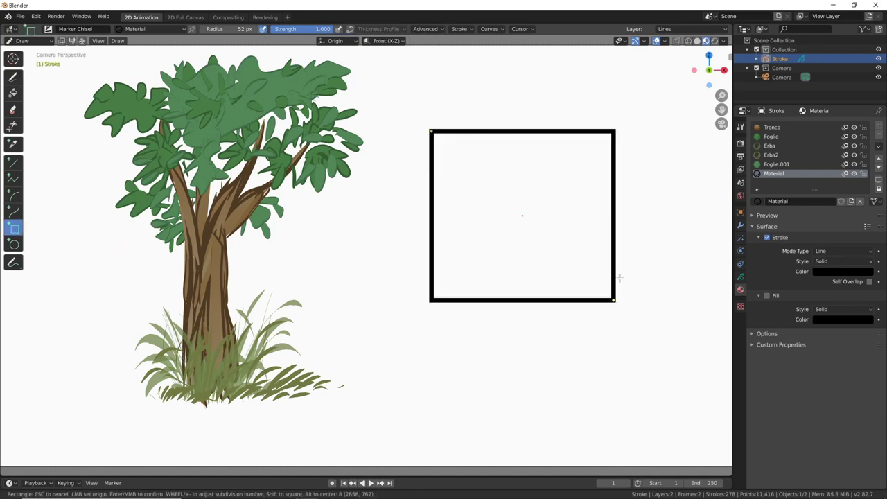
{"action": "key", "text": "Return"}
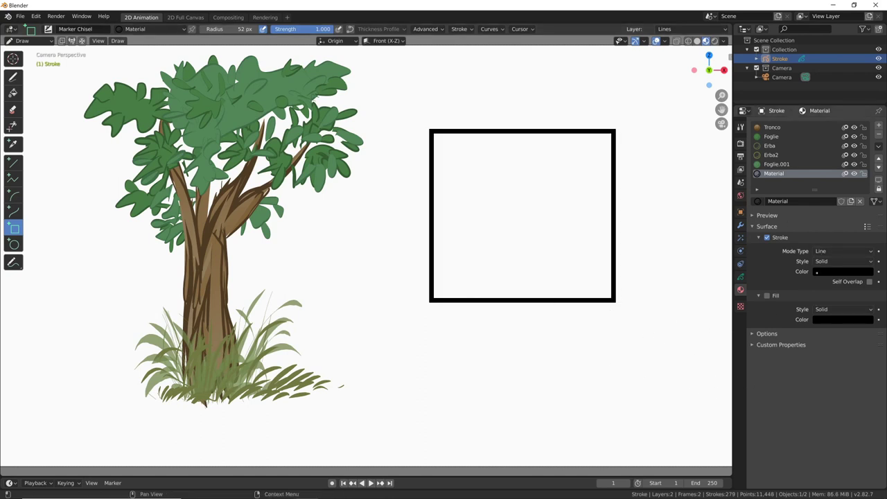
Keep the square's outline Solid, enable Fill and set the fill style to Gradient.
{"action": "left_click", "coordinate": [835, 261]}
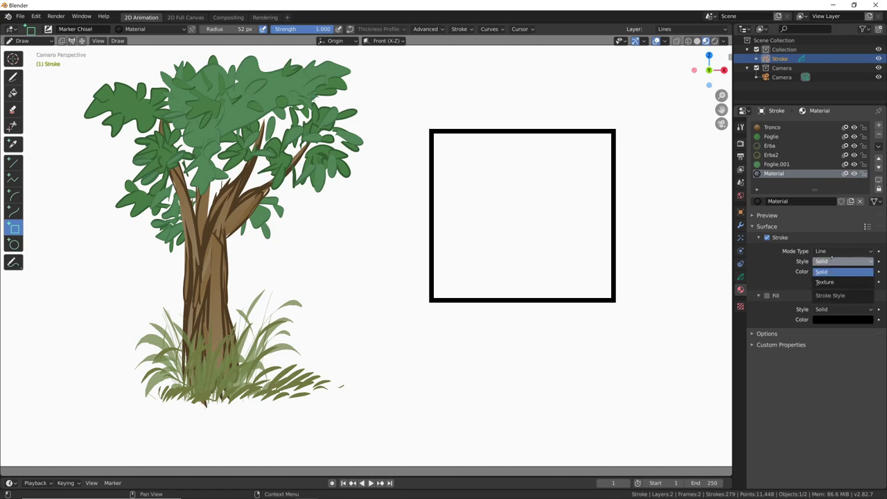
{"action": "left_click", "coordinate": [818, 272]}
{"action": "left_click", "coordinate": [767, 295]}
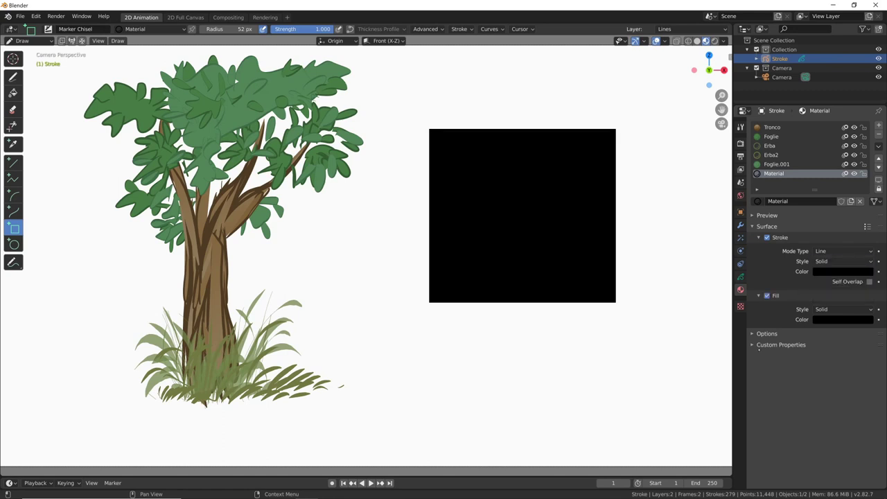
{"action": "left_click", "coordinate": [842, 309]}
{"action": "left_click", "coordinate": [833, 331]}
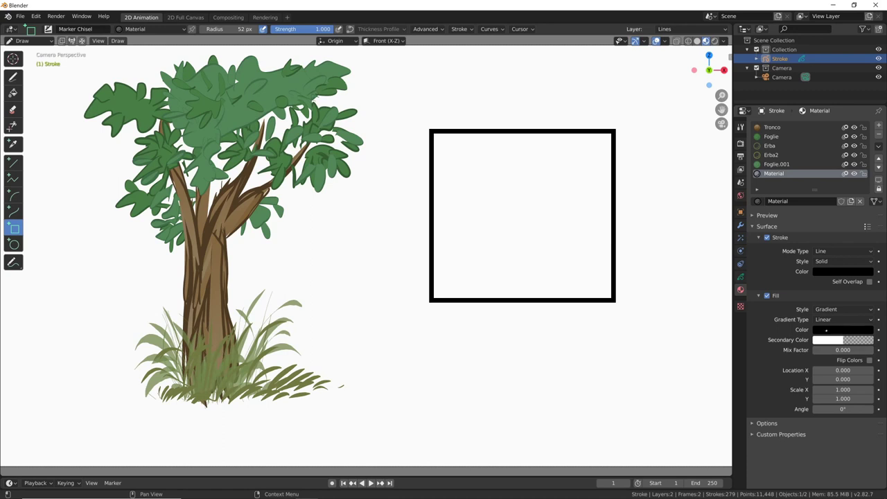
Make the secondary gradient colour fully opaque red with a mix factor of 0.5.
{"action": "left_click", "coordinate": [833, 339]}
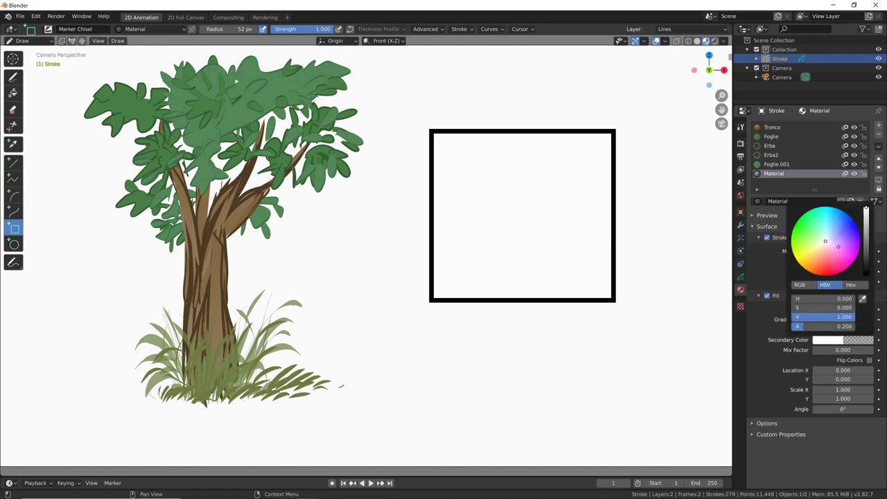
{"action": "left_click_drag", "start_coordinate": [794, 304], "coordinate": [851, 306]}
{"action": "left_click", "coordinate": [835, 340]}
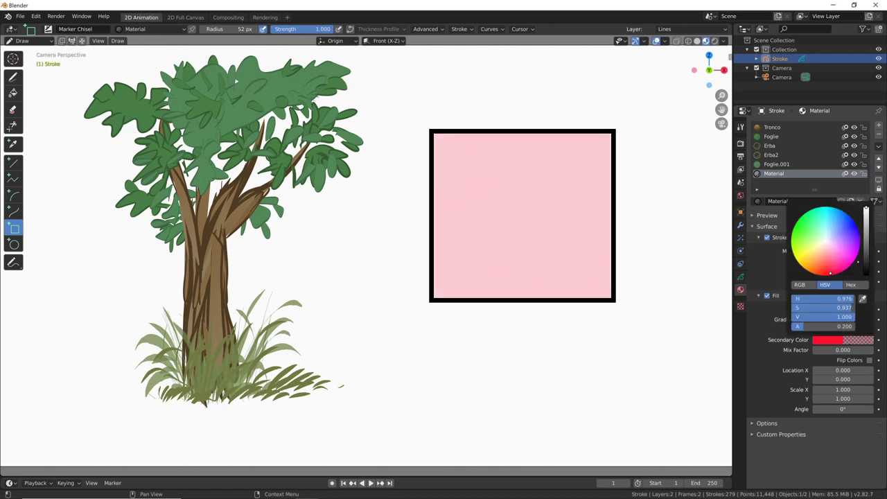
{"action": "left_click_drag", "start_coordinate": [807, 326], "coordinate": [855, 326]}
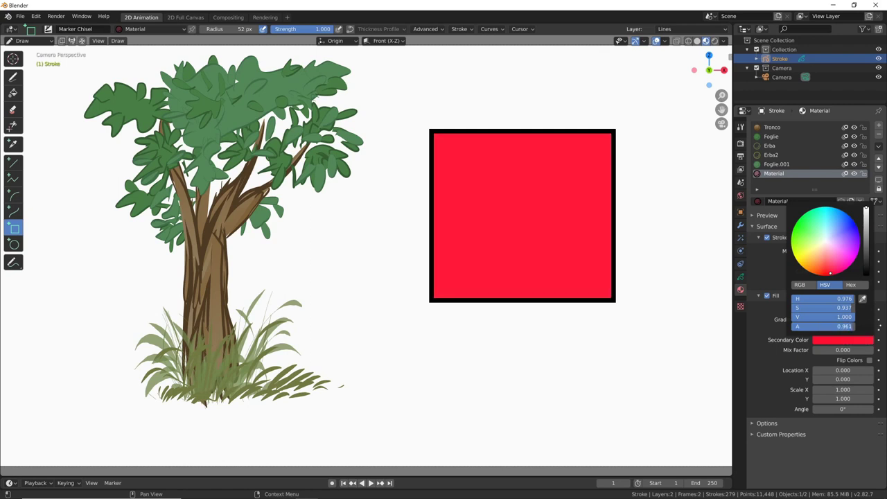
{"action": "left_click", "coordinate": [842, 350]}
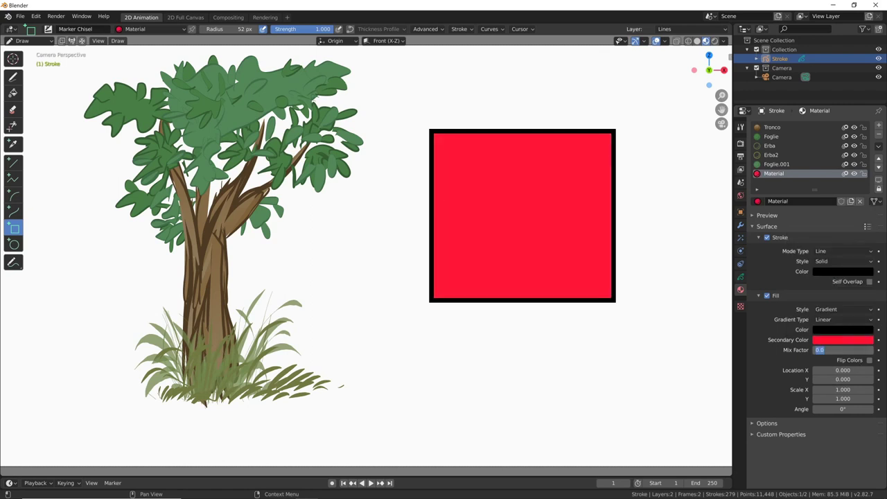
{"action": "type", "text": "0.5"}
{"action": "key", "text": "Return"}
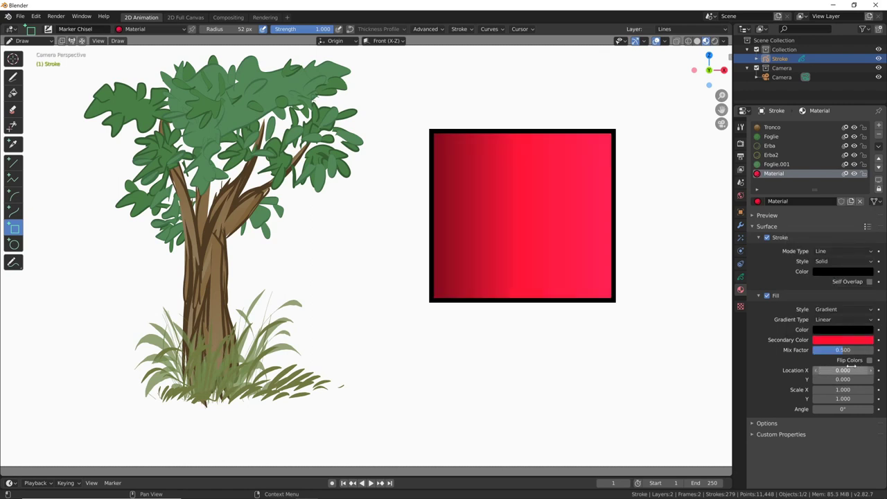
{"action": "left_click", "coordinate": [824, 408]}
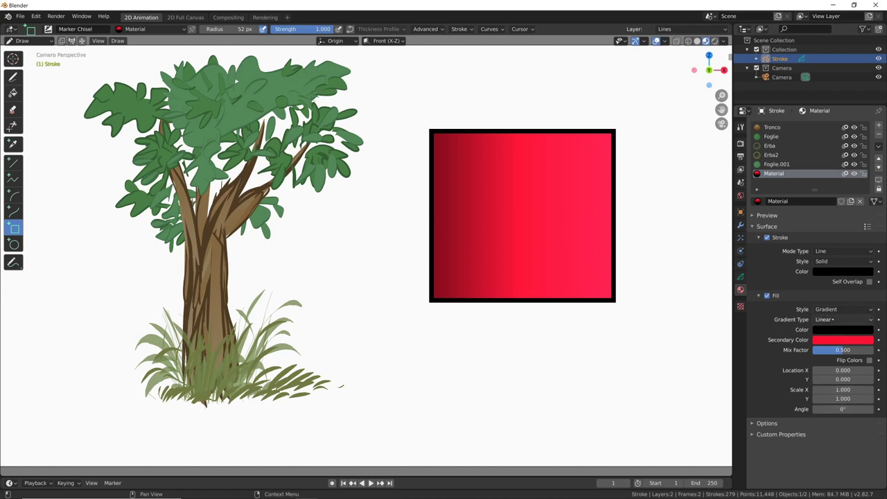
Make the gradient radial, lower the mix factor, and try scale 2 before resetting to 1.
{"action": "left_click", "coordinate": [831, 316]}
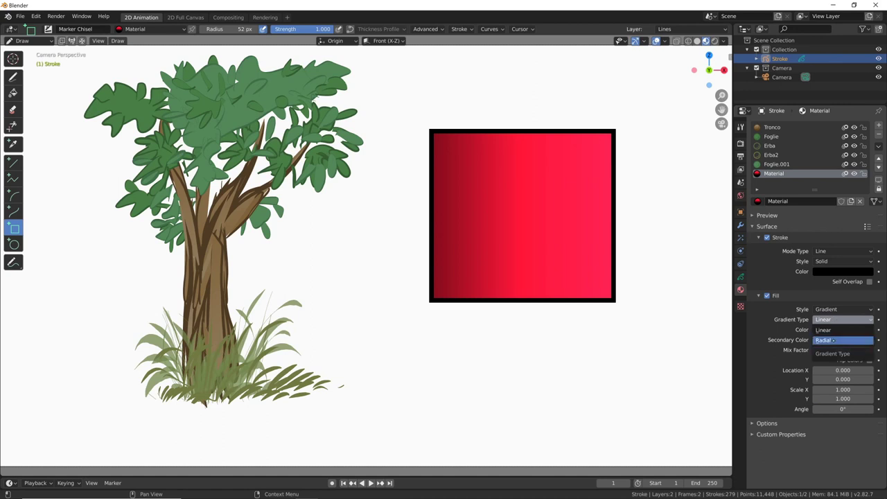
{"action": "left_click", "coordinate": [825, 341]}
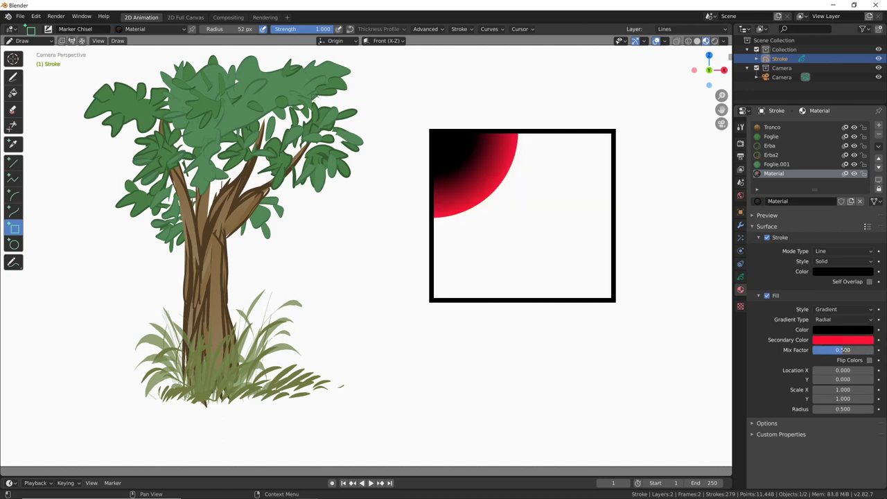
{"action": "mouse_move", "coordinate": [846, 350]}
{"action": "left_mouse_down"}
{"action": "mouse_move", "coordinate": [831, 350]}
{"action": "mouse_move", "coordinate": [859, 370]}
{"action": "mouse_move", "coordinate": [843, 389]}
{"action": "left_mouse_up"}
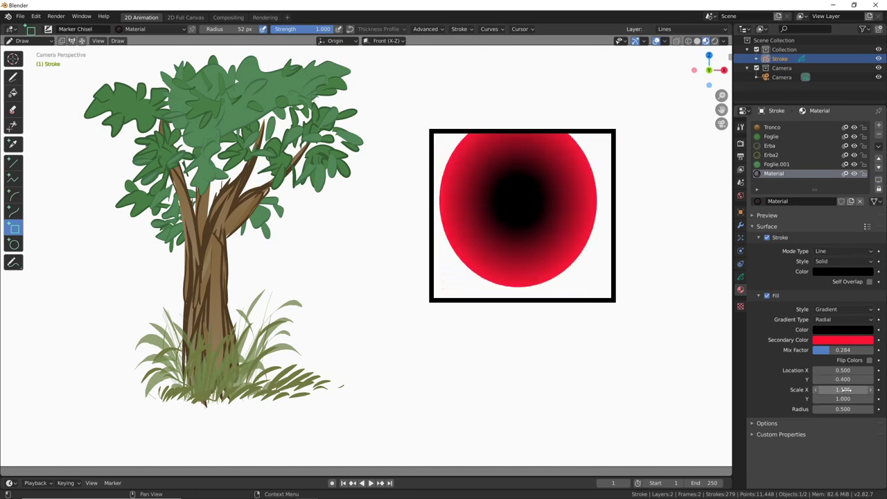
{"action": "left_click", "coordinate": [843, 389]}
{"action": "type", "text": "2"}
{"action": "key", "text": "Return"}
{"action": "left_click", "coordinate": [842, 398]}
{"action": "type", "text": "2"}
{"action": "key", "text": "Return"}
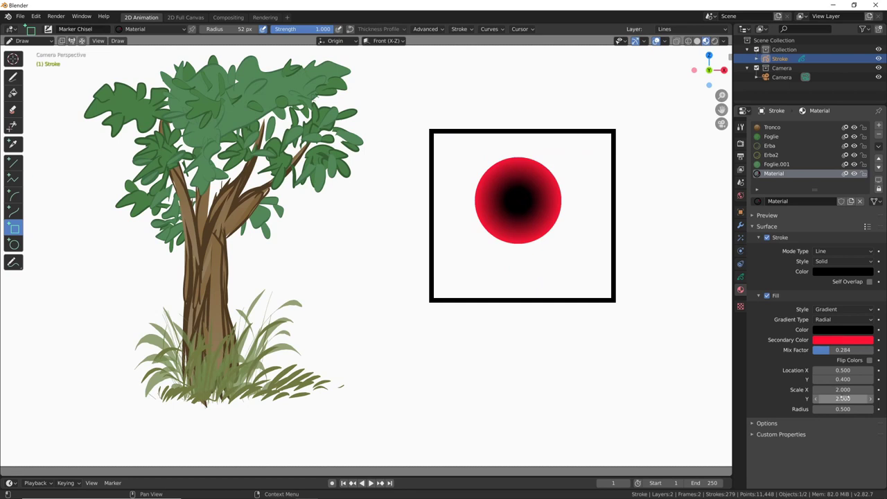
{"action": "left_click", "coordinate": [843, 399]}
{"action": "type", "text": "1"}
{"action": "key", "text": "Return"}
{"action": "left_click", "coordinate": [842, 390]}
{"action": "type", "text": "1"}
{"action": "key", "text": "Return"}
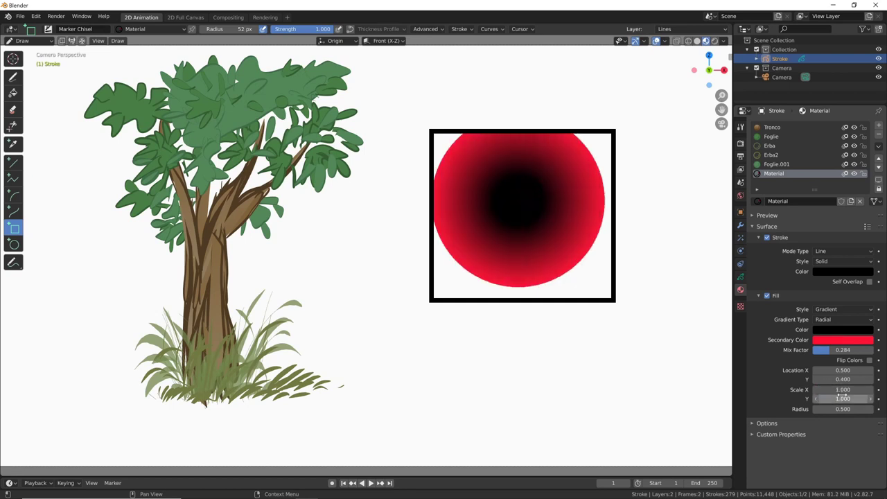
Try a 0.5 by 0.5 gradient scale, then restore Scale X and Y to 1.
{"action": "left_click", "coordinate": [843, 389]}
{"action": "key", "text": "Return"}
{"action": "left_click", "coordinate": [842, 398]}
{"action": "type", "text": "0.5"}
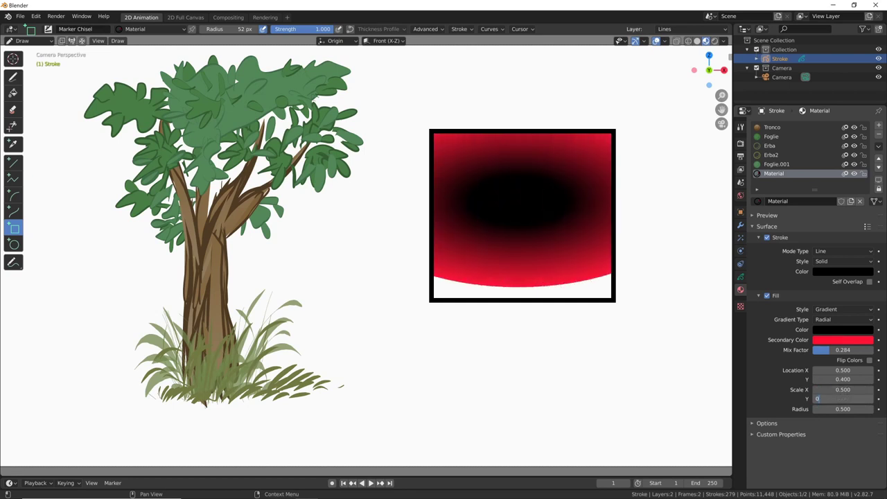
{"action": "key", "text": "Return"}
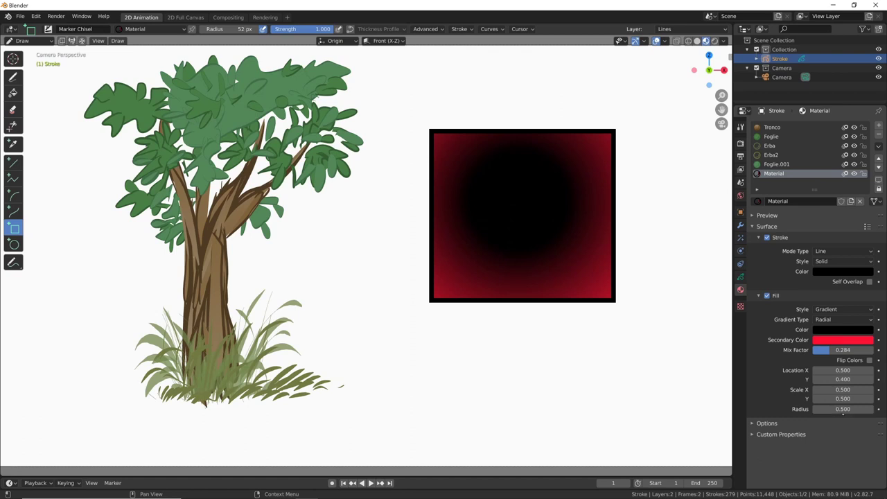
{"action": "left_click", "coordinate": [843, 390]}
{"action": "type", "text": "1"}
{"action": "key", "text": "Return"}
{"action": "left_click", "coordinate": [843, 398]}
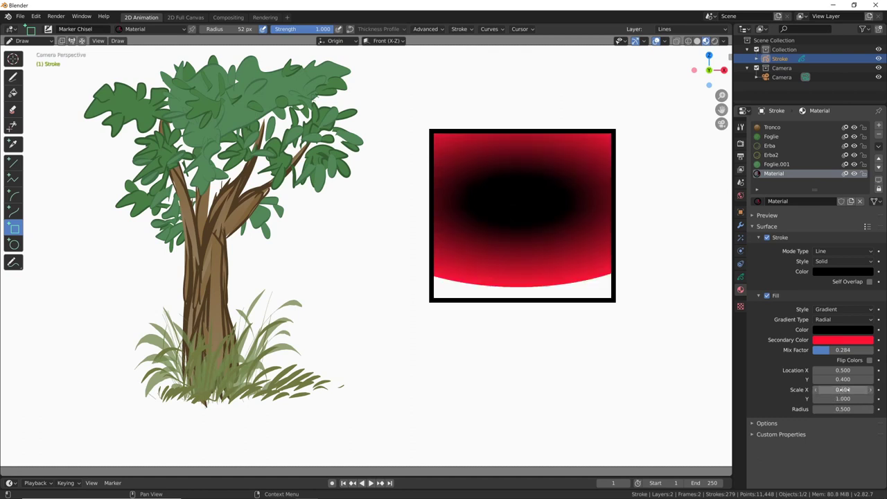
{"action": "type", "text": "1"}
{"action": "key", "text": "Return"}
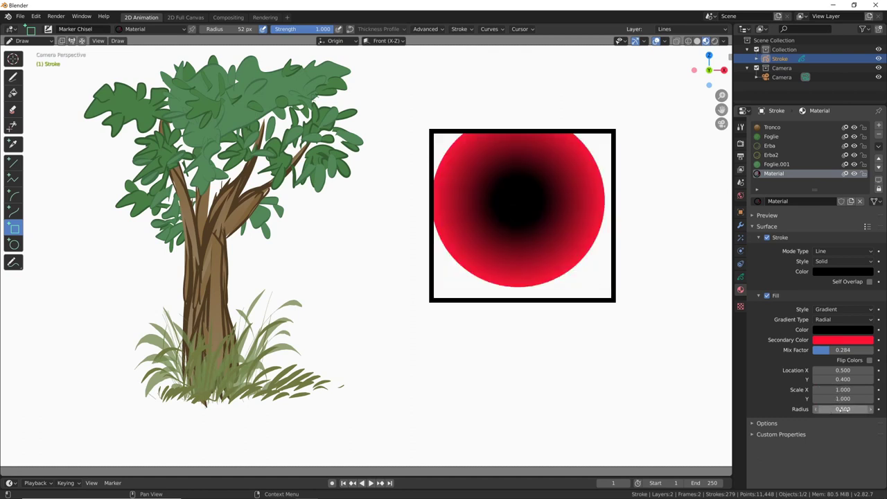
Set gradient radius 1, flip the colours, and centre it at Location Y 0.5.
{"action": "left_click", "coordinate": [842, 409]}
{"action": "type", "text": "1"}
{"action": "key", "text": "Return"}
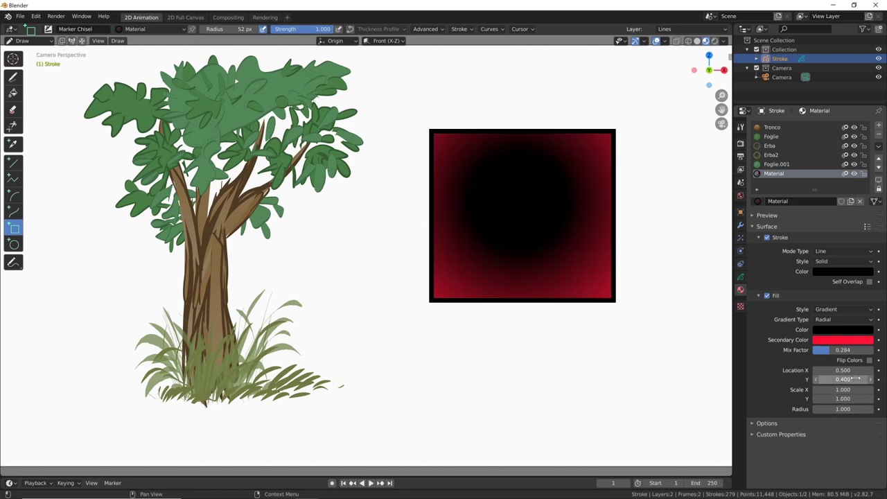
{"action": "left_click", "coordinate": [869, 361]}
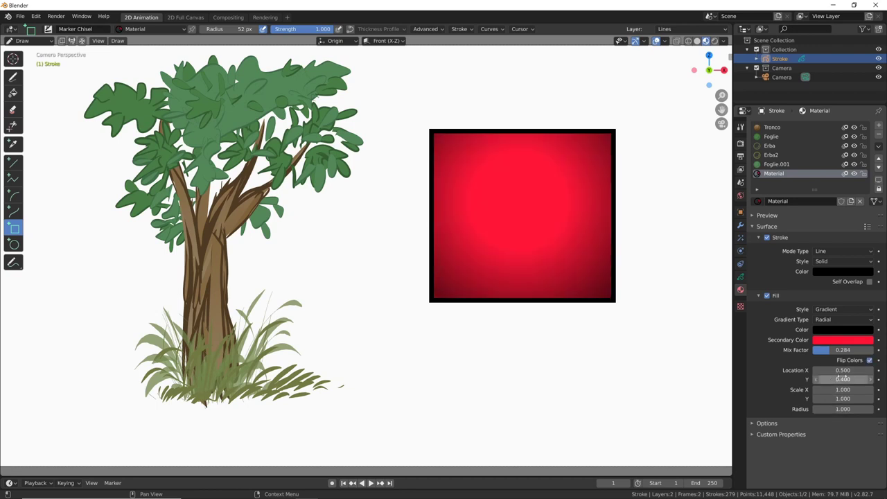
{"action": "left_click", "coordinate": [843, 379]}
{"action": "type", "text": "0.5"}
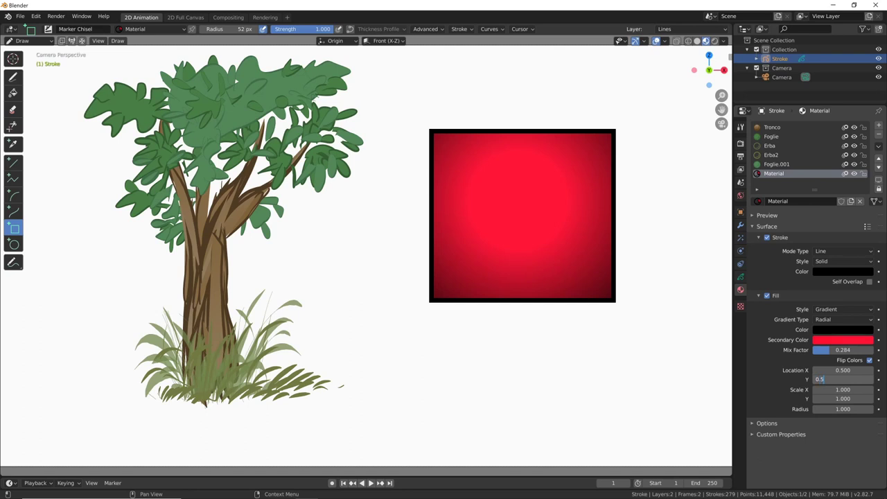
{"action": "key", "text": "Return"}
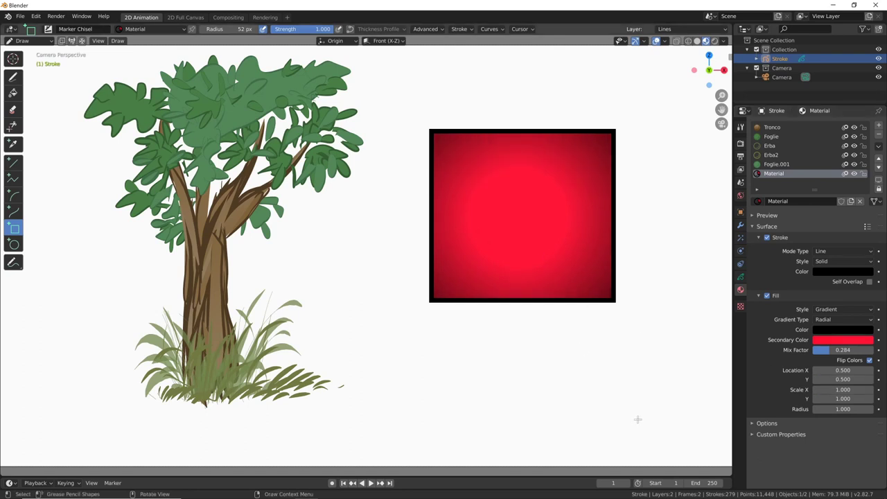
Switch the gradient to linear and back to radial, with mix factor 0.5.
{"action": "left_click", "coordinate": [839, 320]}
{"action": "left_click", "coordinate": [835, 331]}
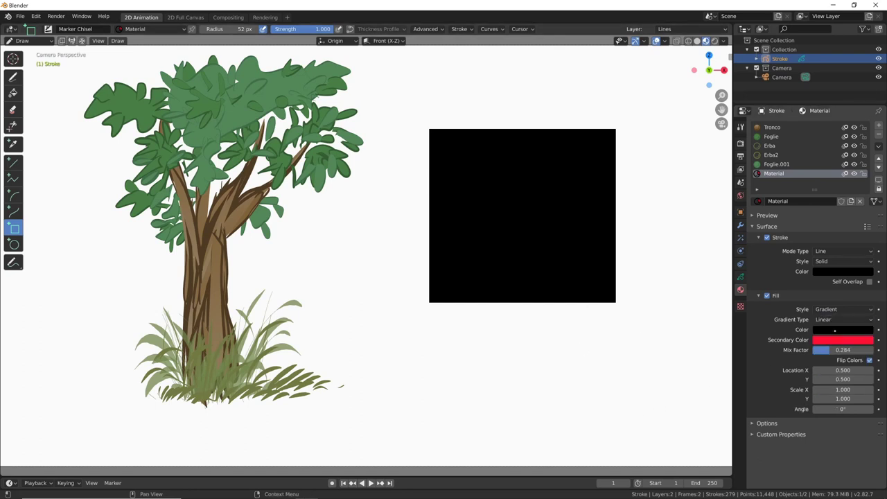
{"action": "left_click", "coordinate": [842, 320]}
{"action": "left_click", "coordinate": [838, 341]}
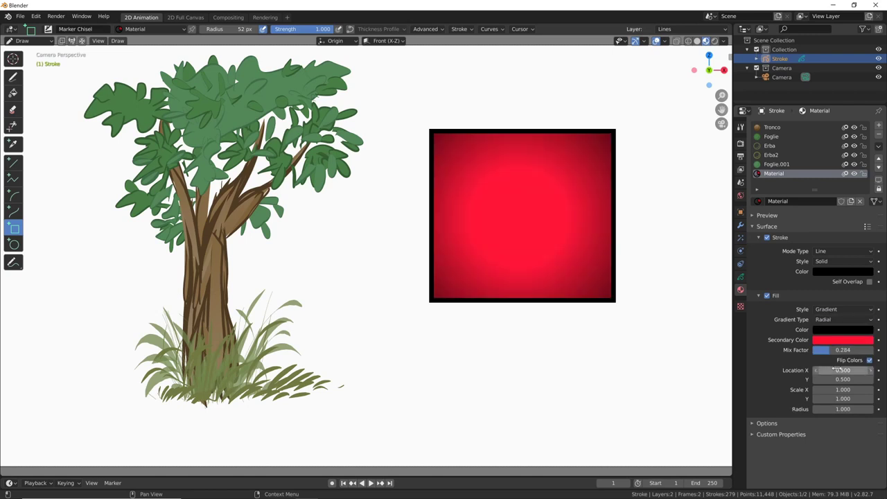
{"action": "double_click", "coordinate": [842, 350]}
{"action": "type", "text": "0.5"}
{"action": "key", "text": "Return"}
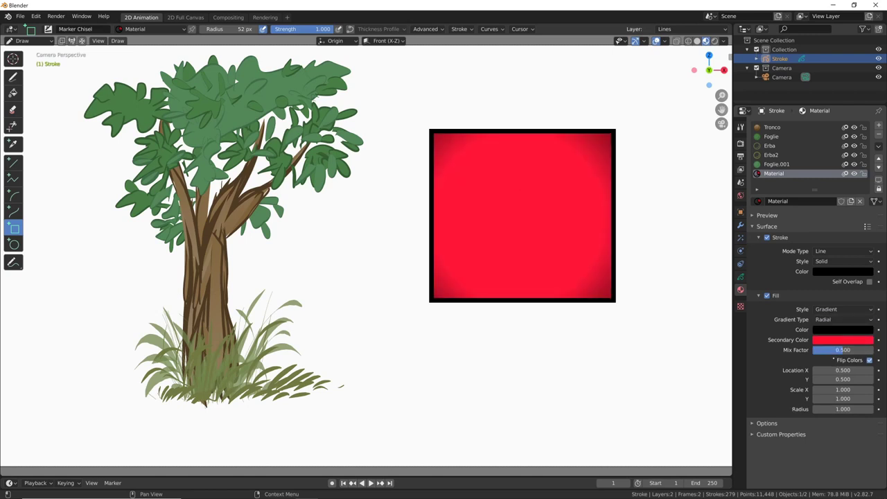
Set mix factor 0.2 and, after trying radius 0.5, restore radius 1.
{"action": "left_click", "coordinate": [842, 350]}
{"action": "type", "text": "2"}
{"action": "key", "text": "Return"}
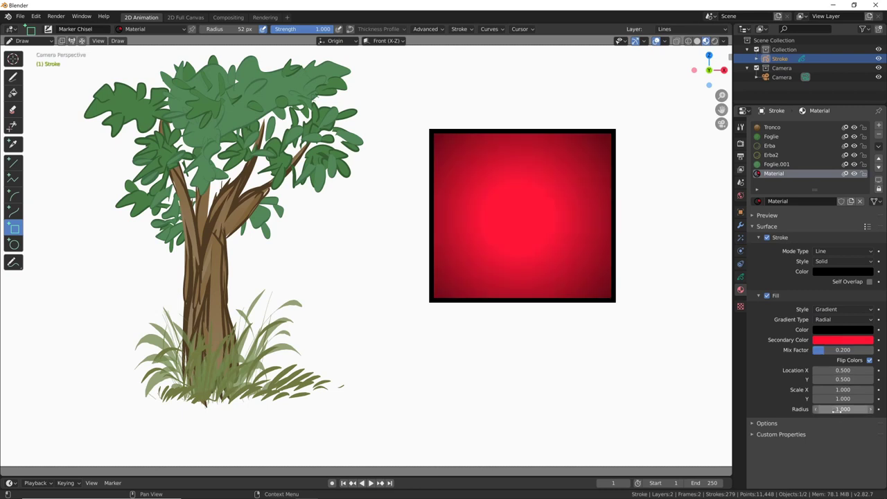
{"action": "left_click", "coordinate": [841, 409]}
{"action": "type", "text": "0.500"}
{"action": "key", "text": "Return"}
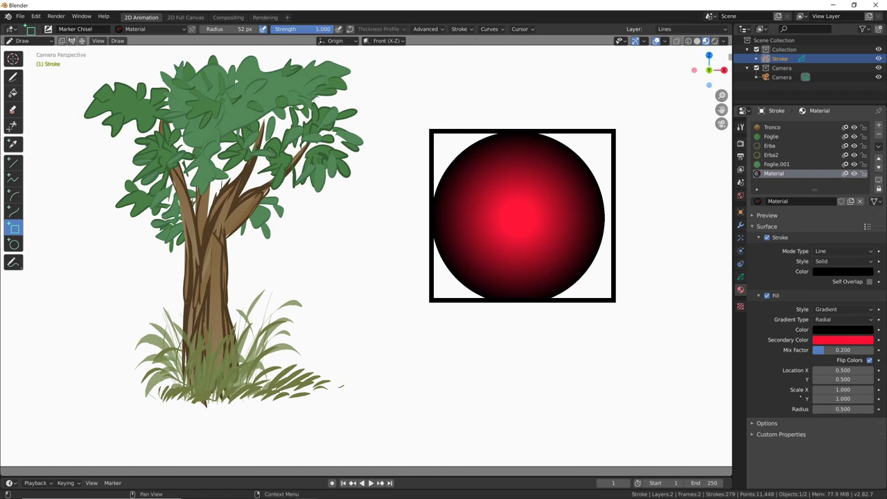
{"action": "left_click", "coordinate": [842, 409]}
{"action": "type", "text": "1"}
{"action": "key", "text": "Return"}
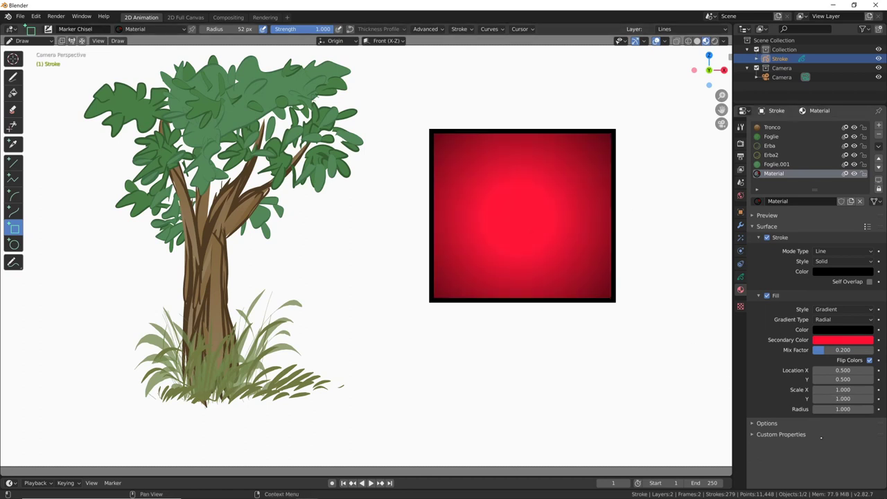
Change the square's fill to a checkerboard with a blue colour.
{"action": "left_click", "coordinate": [841, 309]}
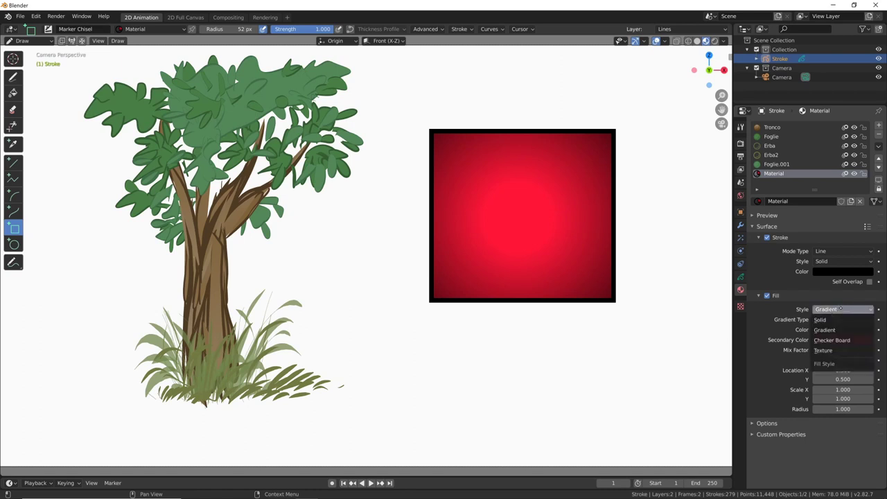
{"action": "left_click", "coordinate": [832, 340]}
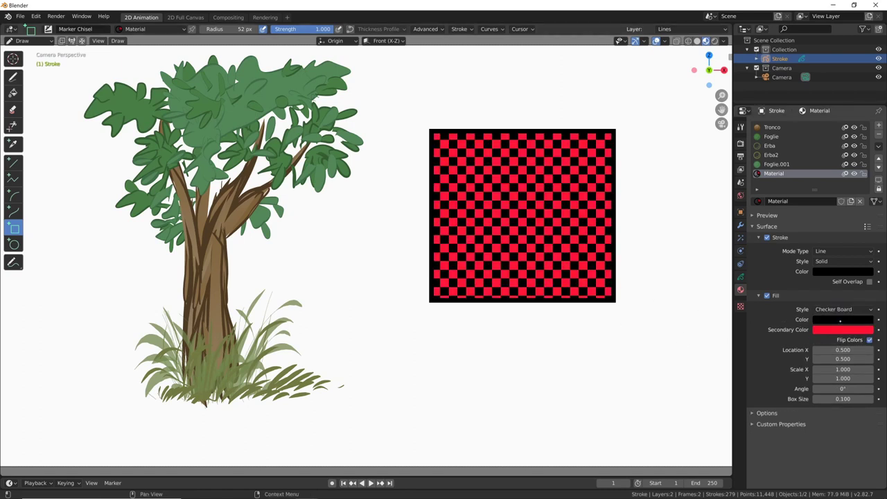
{"action": "left_click", "coordinate": [840, 321]}
{"action": "left_click", "coordinate": [865, 215]}
{"action": "left_click", "coordinate": [841, 206]}
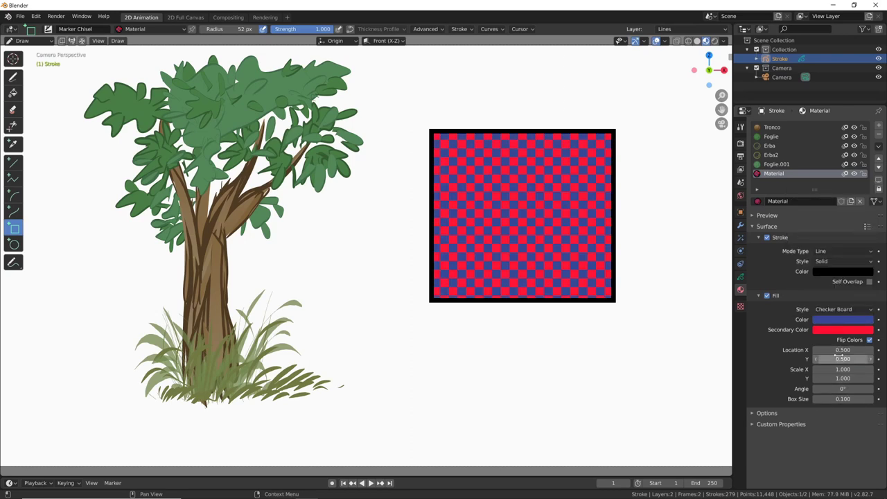
Set checker location X 0.5 and scale 0.5 by 1.4, then slide the pattern sideways.
{"action": "left_click_drag", "start_coordinate": [835, 350], "coordinate": [842, 350]}
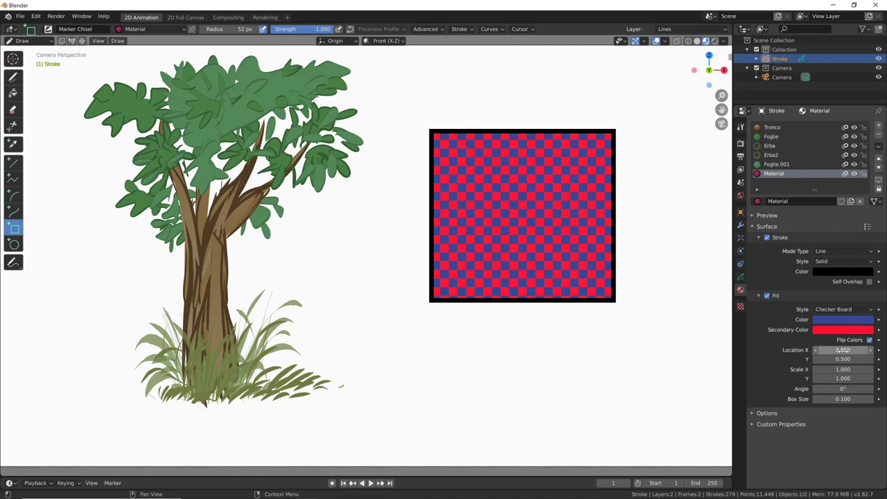
{"action": "left_click", "coordinate": [841, 350]}
{"action": "type", "text": "0.5"}
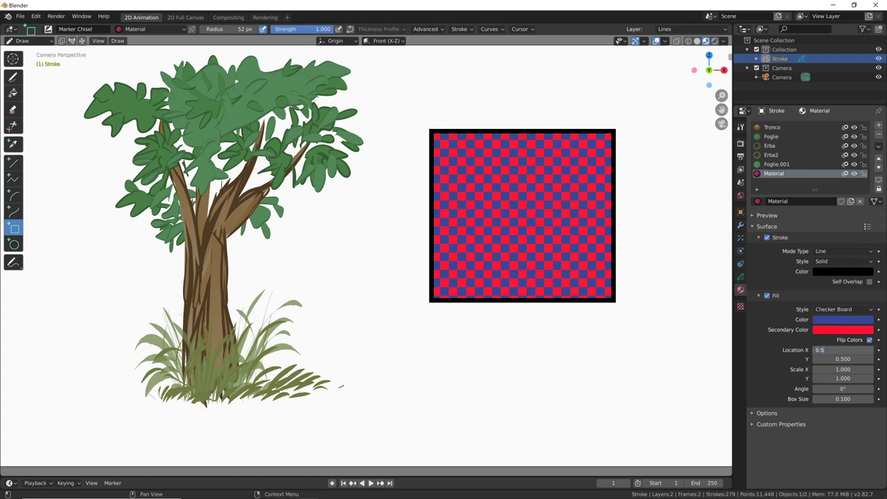
{"action": "key", "text": "Return"}
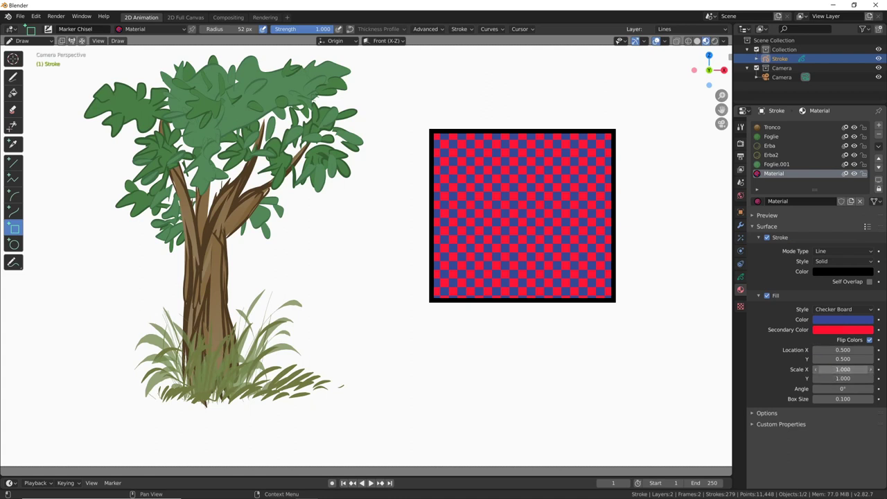
{"action": "left_click", "coordinate": [842, 369]}
{"action": "type", "text": "0.5"}
{"action": "key", "text": "Return"}
{"action": "mouse_move", "coordinate": [842, 378]}
{"action": "left_mouse_down"}
{"action": "mouse_move", "coordinate": [856, 378]}
{"action": "mouse_move", "coordinate": [839, 379]}
{"action": "mouse_move", "coordinate": [859, 389]}
{"action": "mouse_move", "coordinate": [815, 402]}
{"action": "mouse_move", "coordinate": [845, 399]}
{"action": "left_mouse_up"}
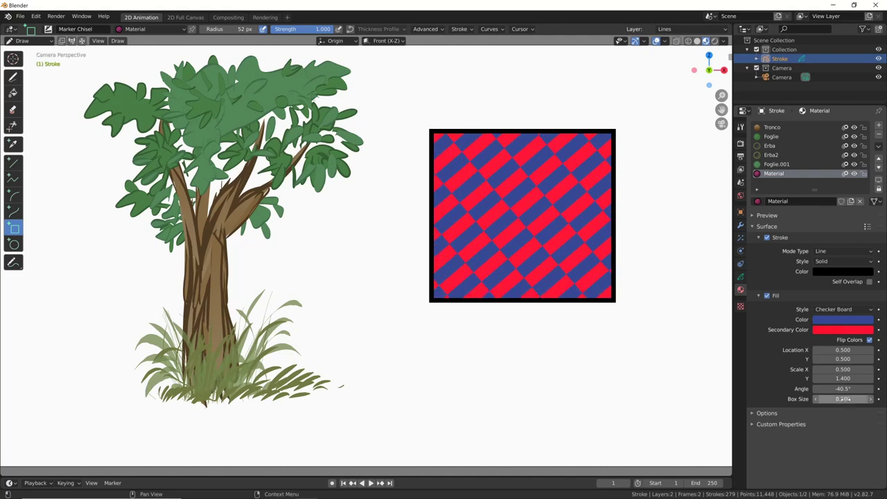
{"action": "left_click_drag", "start_coordinate": [843, 350], "coordinate": [848, 359]}
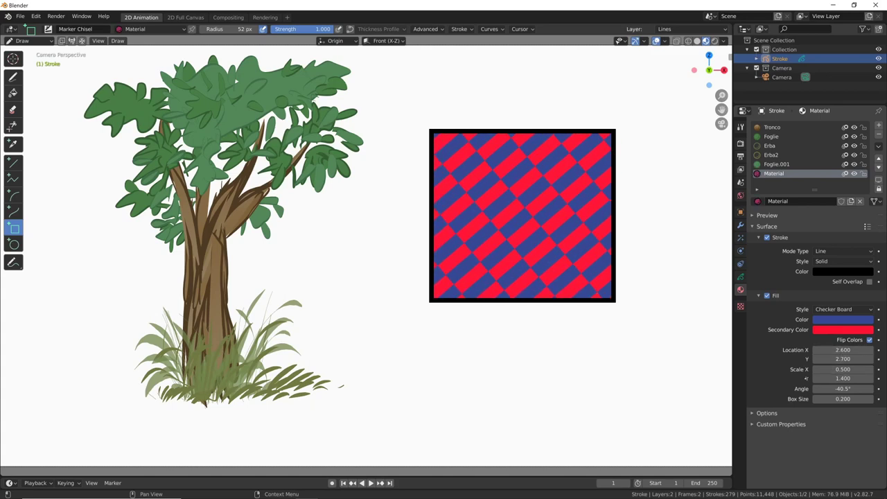
{"action": "left_click", "coordinate": [842, 309]}
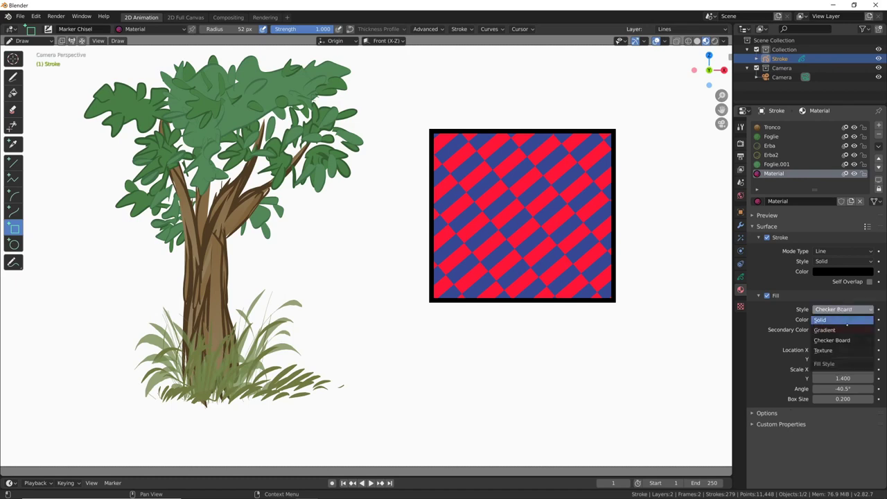
Switch the fill style to Texture, render the frame with F12, and choose Save As Image.
{"action": "left_click", "coordinate": [835, 351]}
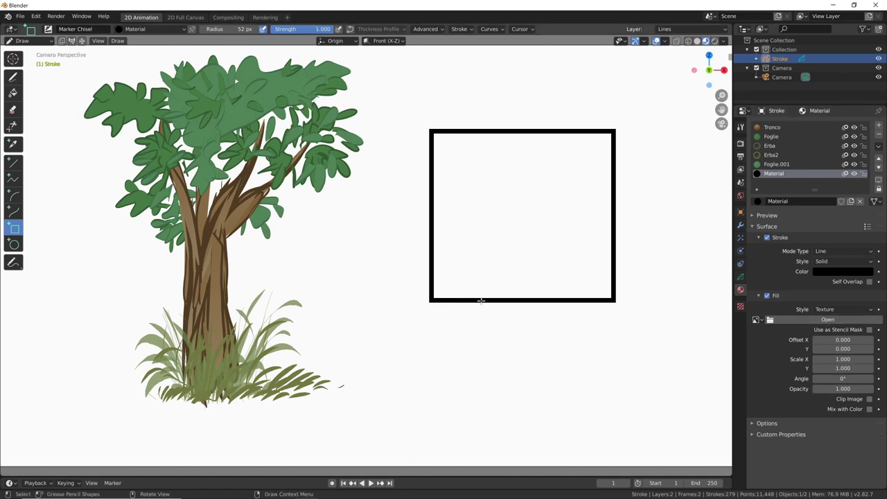
{"action": "key", "text": "F12"}
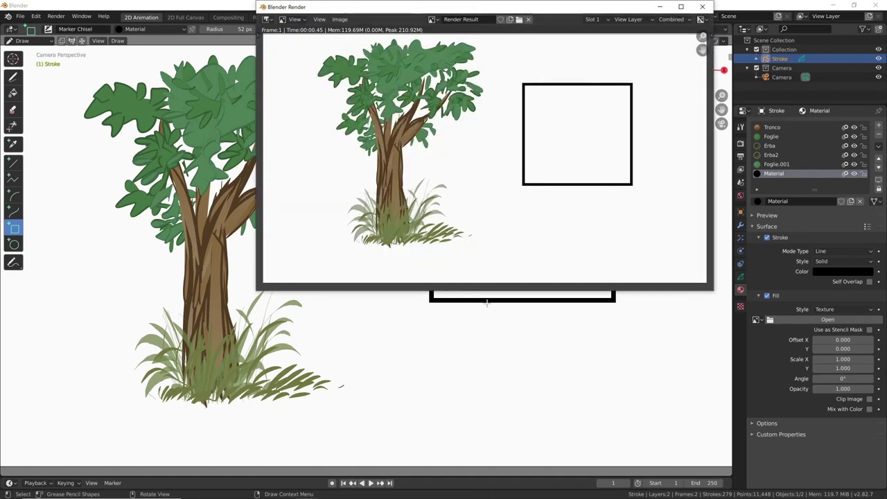
{"action": "left_click", "coordinate": [340, 18]}
{"action": "left_click", "coordinate": [368, 86]}
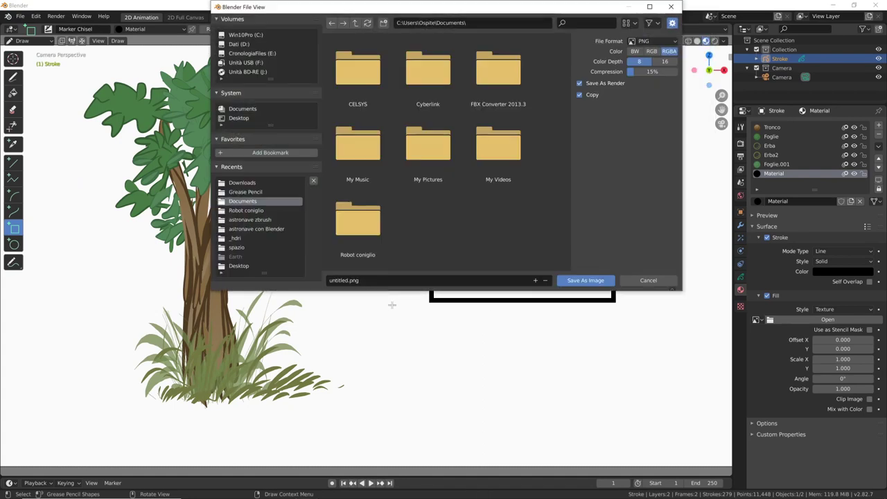
Save the render as render.png and close the render window.
{"action": "left_click", "coordinate": [343, 280]}
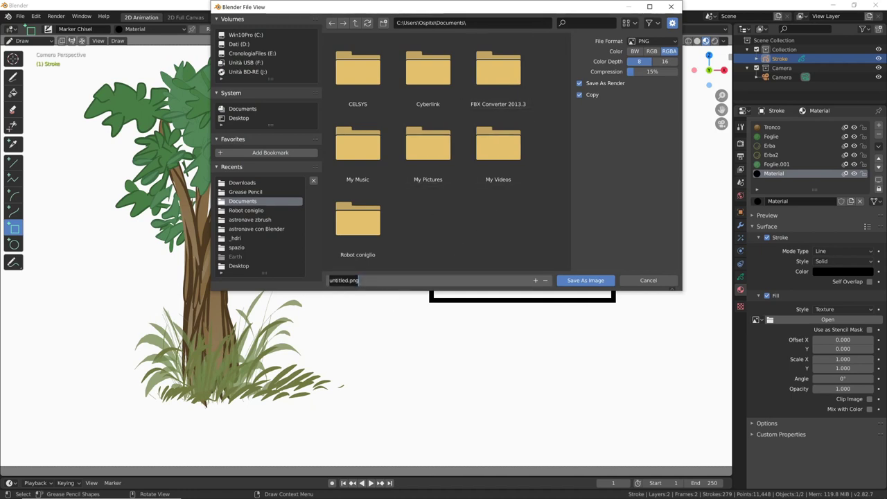
{"action": "type", "text": "r"}
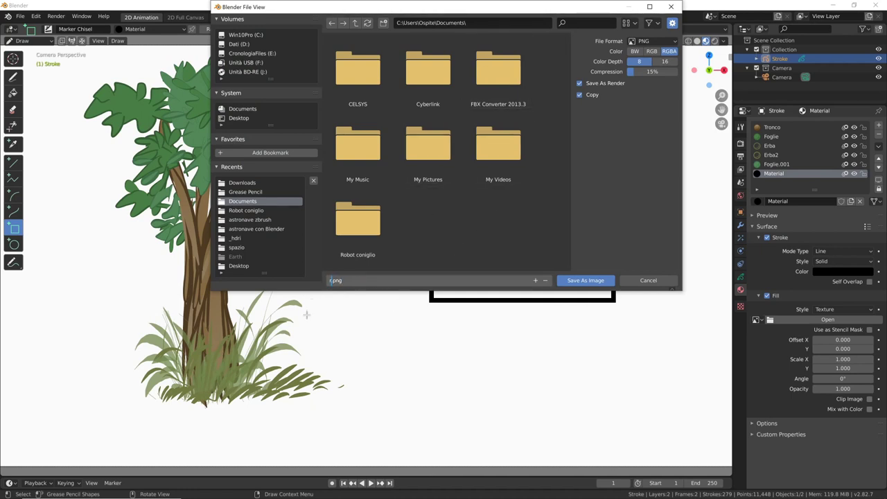
{"action": "type", "text": "ender"}
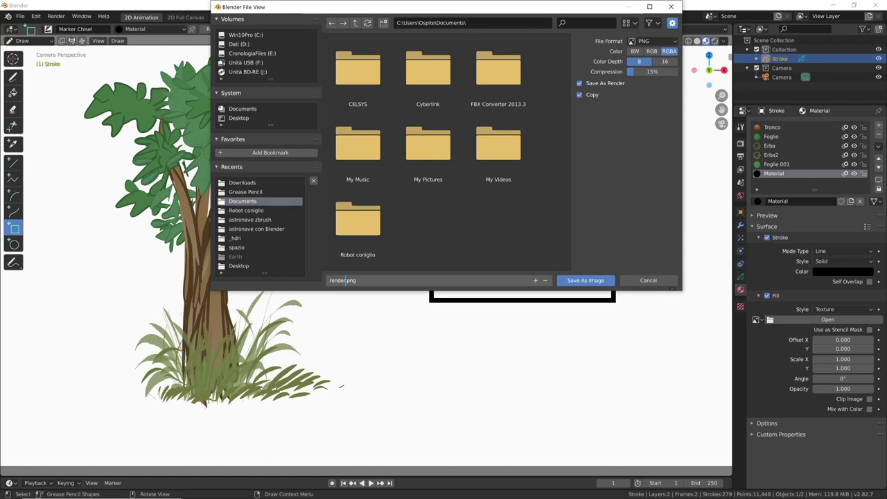
{"action": "left_click", "coordinate": [594, 282]}
{"action": "left_click", "coordinate": [592, 283]}
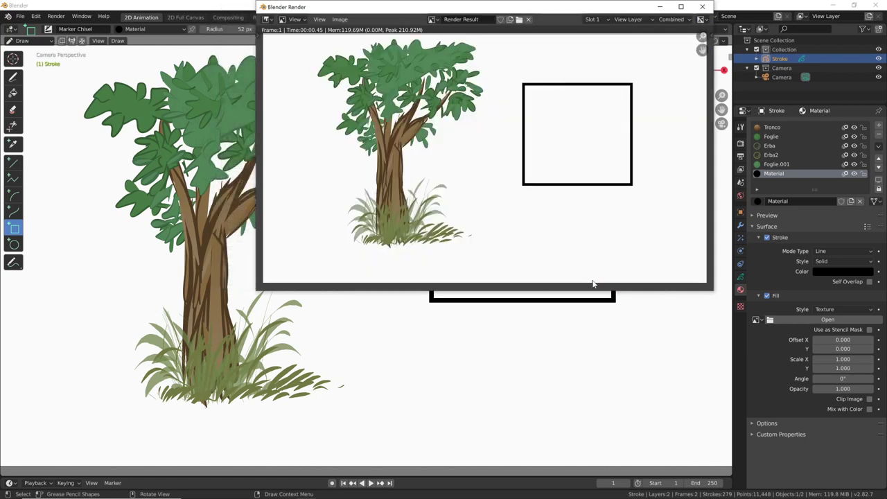
{"action": "left_click", "coordinate": [702, 7]}
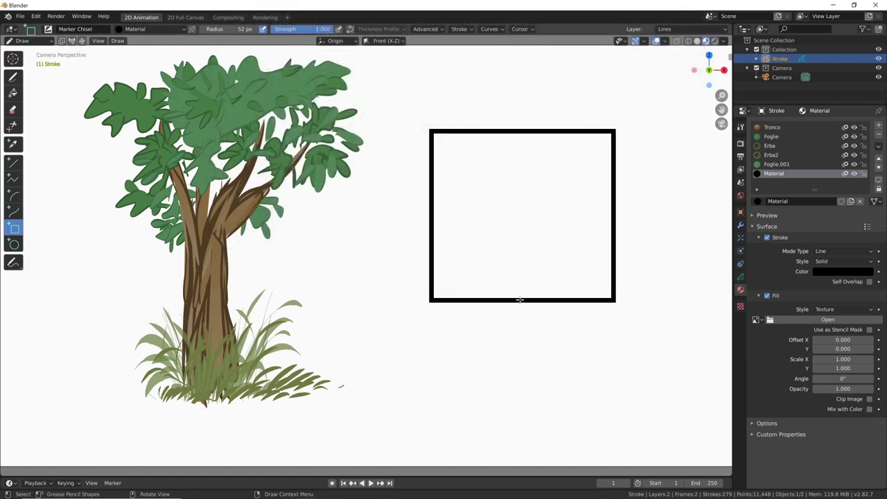
Load render.png from Documents as the square's fill texture.
{"action": "left_click", "coordinate": [826, 320]}
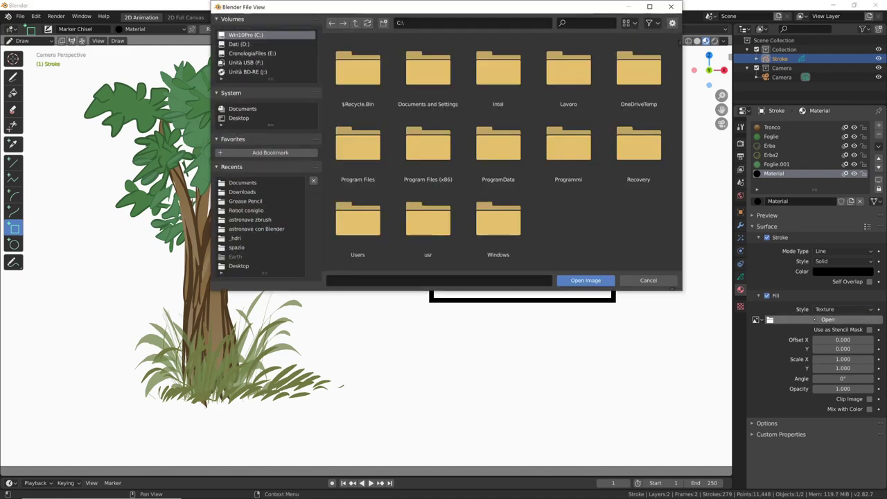
{"action": "left_click", "coordinate": [243, 182]}
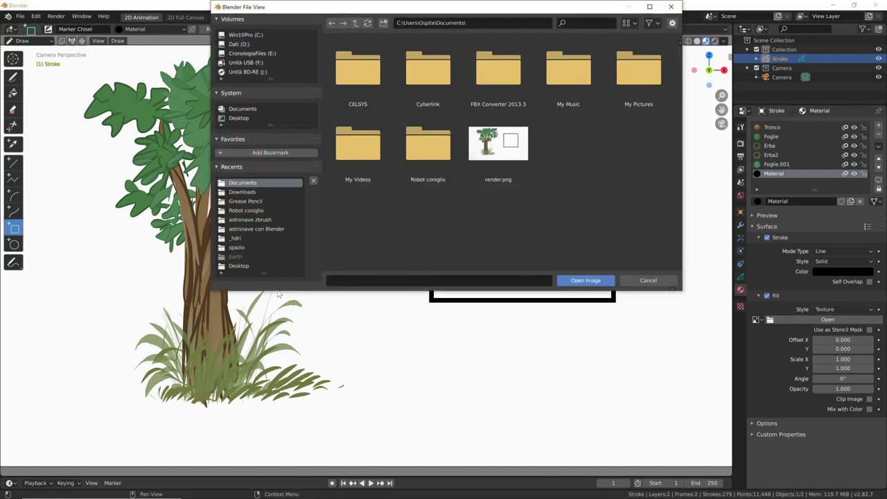
{"action": "left_click", "coordinate": [494, 166]}
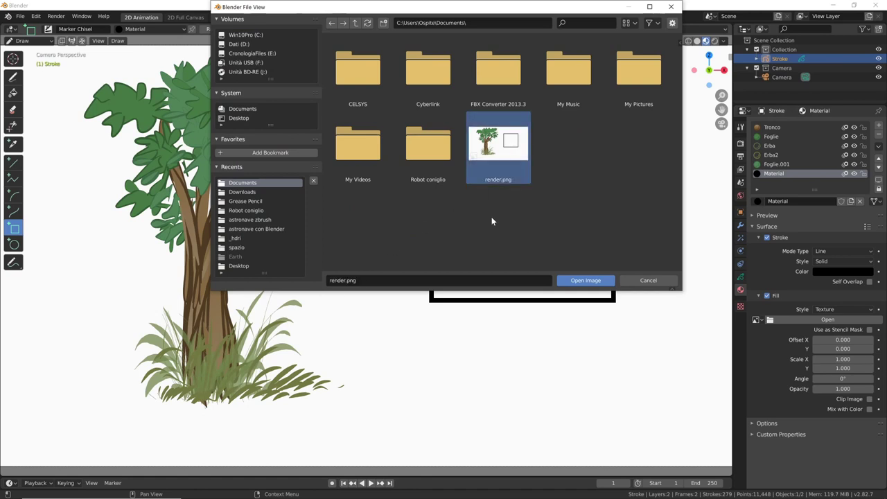
{"action": "left_click", "coordinate": [586, 280]}
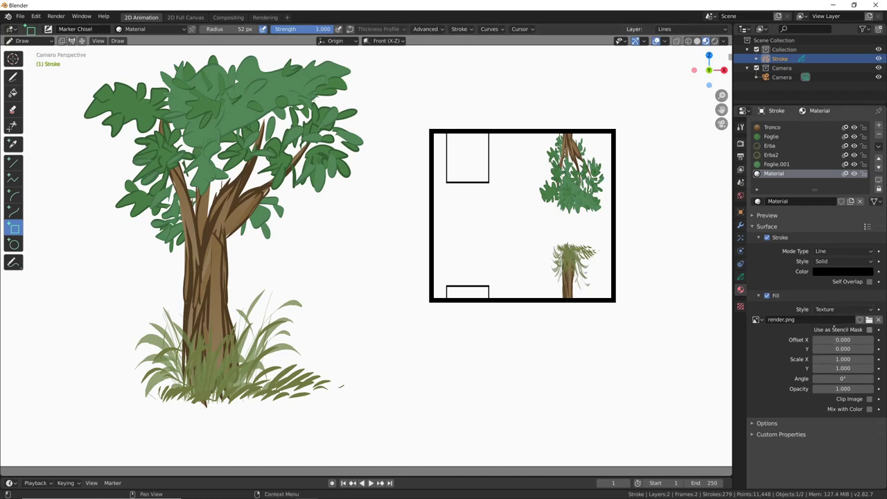
Set texture offset 1.0 by 0.5, angle 180°, and scale 1.0 by 1.5.
{"action": "left_click_drag", "start_coordinate": [842, 340], "coordinate": [846, 348]}
{"action": "mouse_move", "coordinate": [843, 349]}
{"action": "left_mouse_down"}
{"action": "mouse_move", "coordinate": [866, 359]}
{"action": "mouse_move", "coordinate": [825, 368]}
{"action": "left_mouse_up"}
{"action": "left_click", "coordinate": [842, 378]}
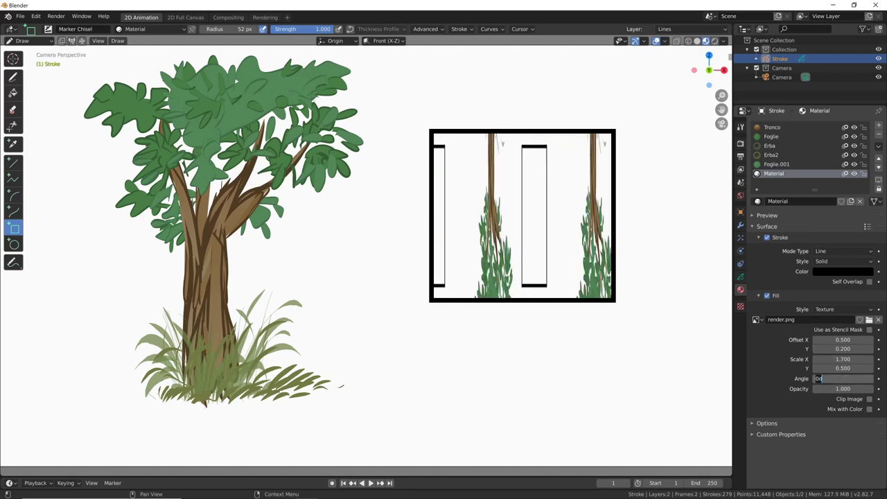
{"action": "type", "text": "180"}
{"action": "key", "text": "shift+Tab"}
{"action": "type", "text": "1"}
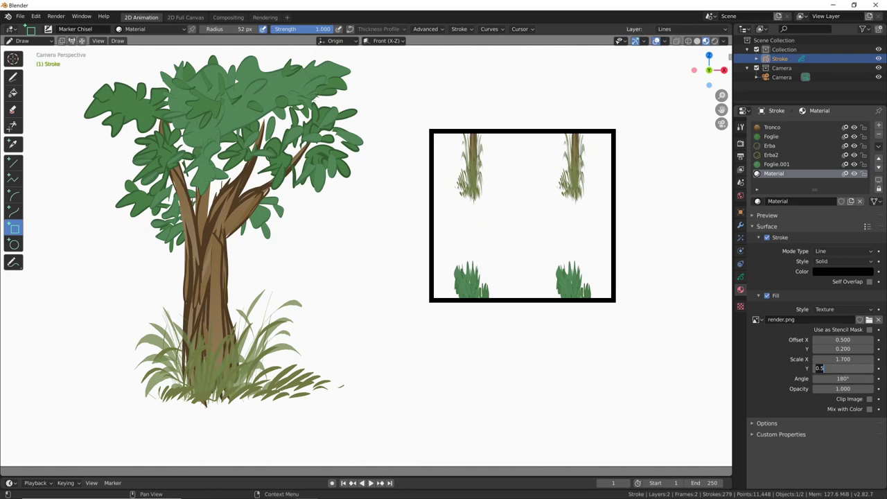
{"action": "key", "text": "shift+Tab"}
{"action": "type", "text": "1"}
{"action": "key", "text": "Return"}
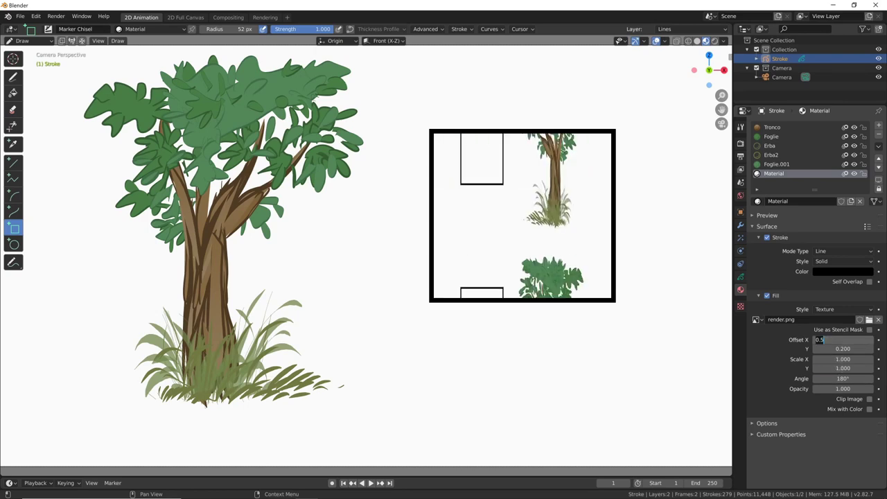
{"action": "left_click", "coordinate": [852, 348]}
{"action": "type", "text": "0.5"}
{"action": "key", "text": "Return"}
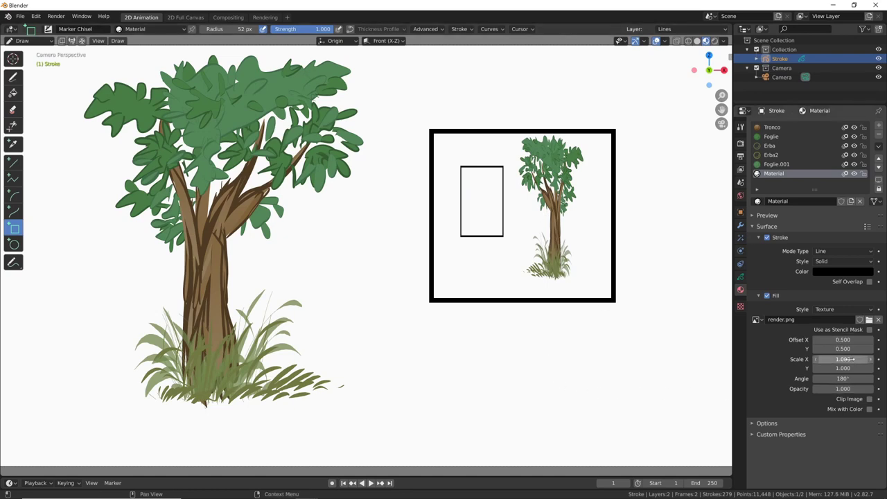
{"action": "left_click_drag", "start_coordinate": [850, 368], "coordinate": [847, 368]}
{"action": "type", "text": "1.500"}
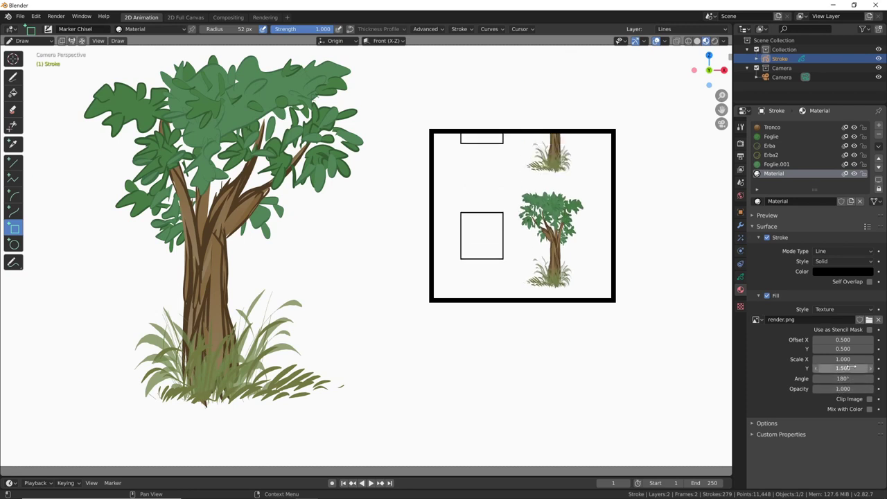
Try Clip Image while nudging the texture, then turn clipping off so it tiles.
{"action": "left_click", "coordinate": [870, 399]}
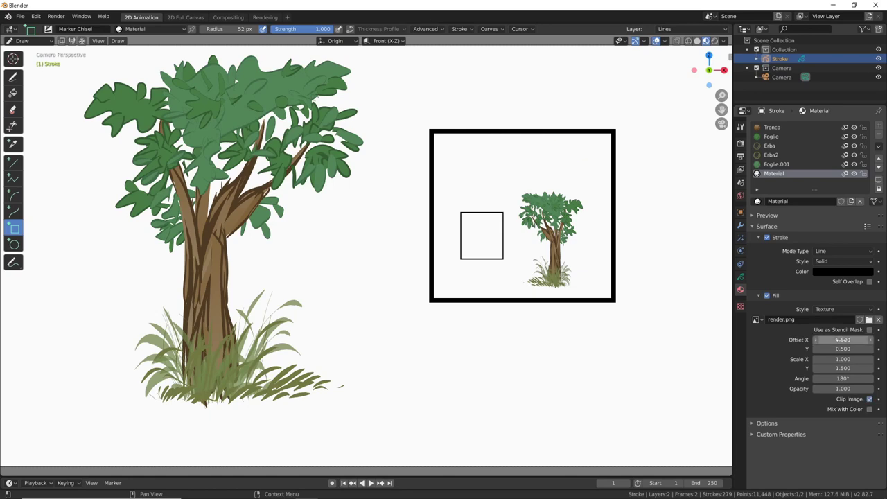
{"action": "left_click_drag", "start_coordinate": [842, 339], "coordinate": [842, 340]}
{"action": "left_click", "coordinate": [869, 399]}
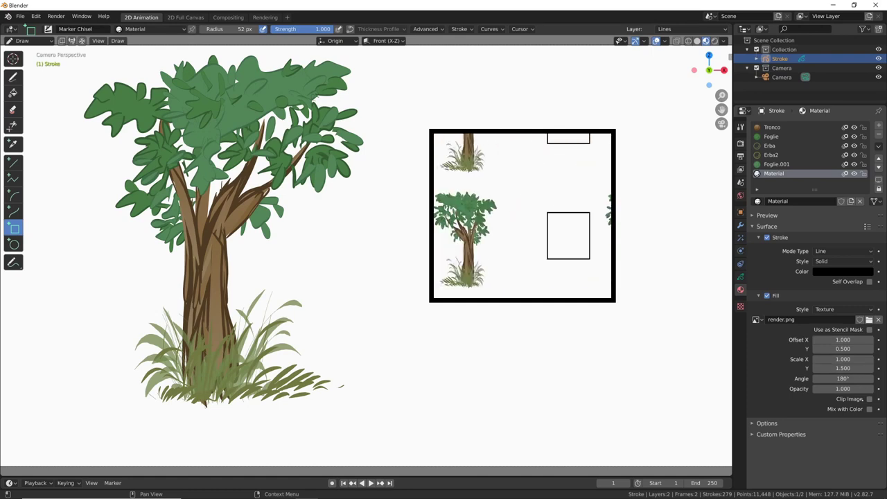
Tint the texture fill with a light blue Mix Color and set fill opacity to 0.71.
{"action": "left_click", "coordinate": [869, 409]}
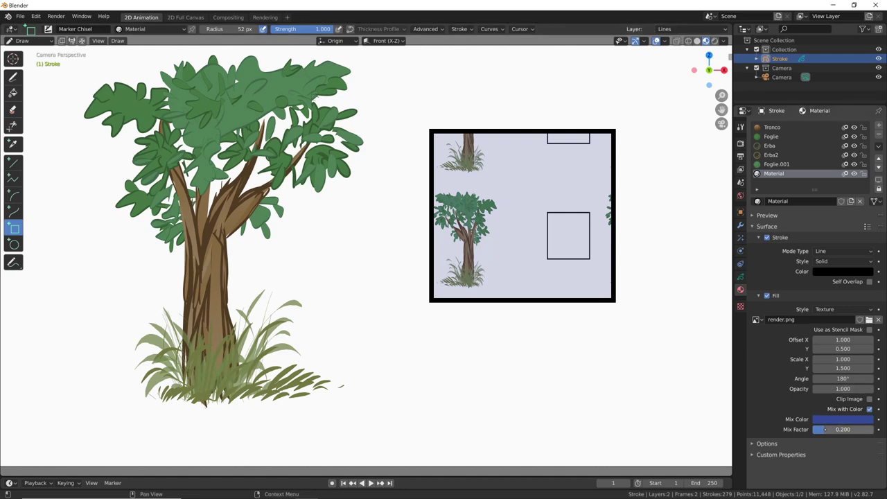
{"action": "left_click", "coordinate": [837, 419]}
{"action": "left_click_drag", "start_coordinate": [828, 396], "coordinate": [847, 396]}
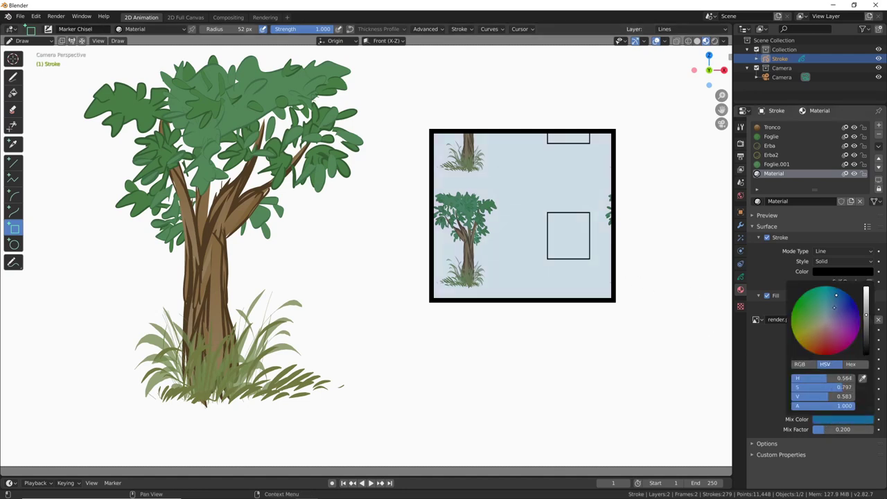
{"action": "mouse_move", "coordinate": [831, 429]}
{"action": "left_mouse_down"}
{"action": "mouse_move", "coordinate": [864, 430]}
{"action": "mouse_move", "coordinate": [828, 430]}
{"action": "left_mouse_up"}
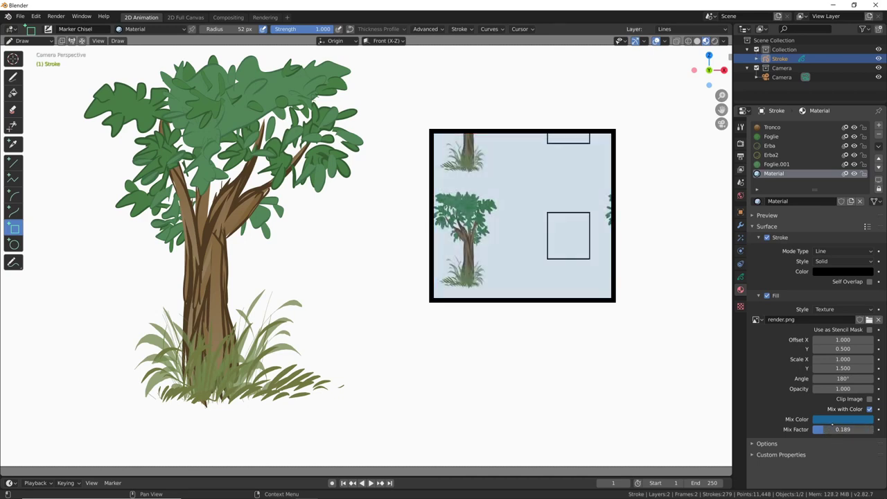
{"action": "mouse_move", "coordinate": [856, 389]}
{"action": "left_mouse_down"}
{"action": "mouse_move", "coordinate": [838, 389]}
{"action": "mouse_move", "coordinate": [863, 389]}
{"action": "left_mouse_up"}
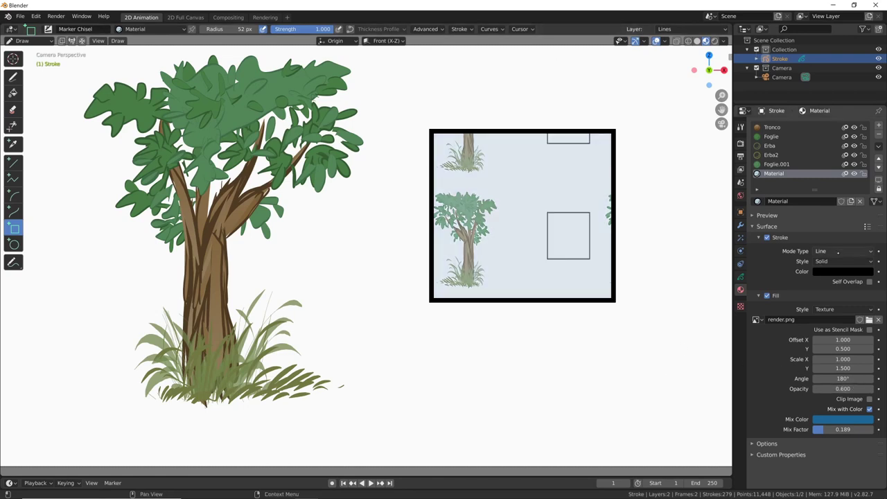
{"action": "left_click", "coordinate": [863, 389]}
{"action": "type", "text": "0.7"}
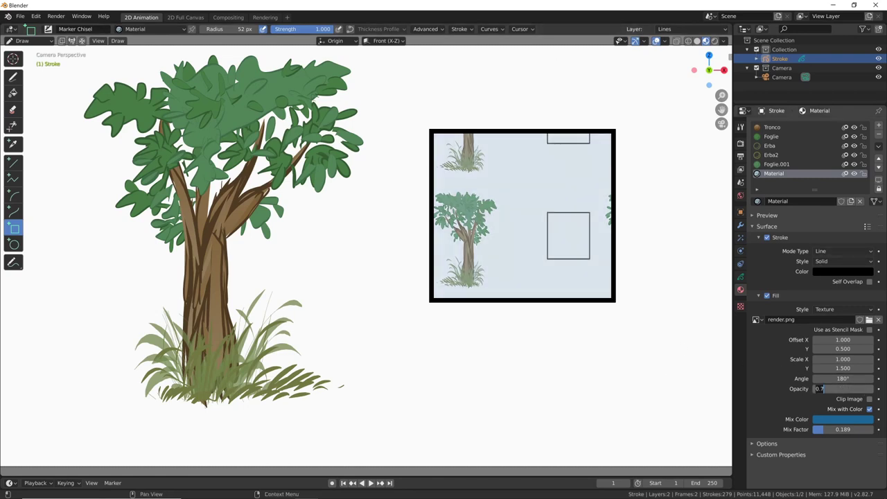
{"action": "type", "text": "1"}
{"action": "key", "text": "Return"}
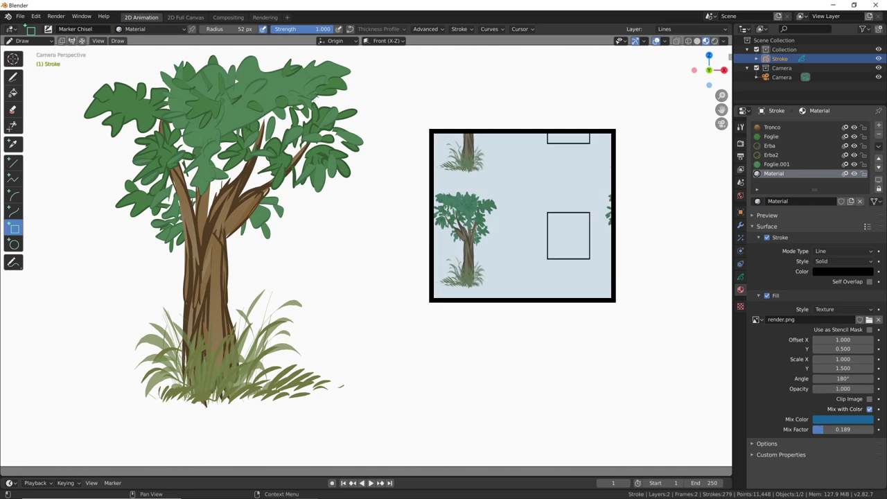
Remove the tint, clip the image and offset it to X 4.4 with stencil mask off.
{"action": "left_click", "coordinate": [869, 409]}
{"action": "left_click", "coordinate": [869, 399]}
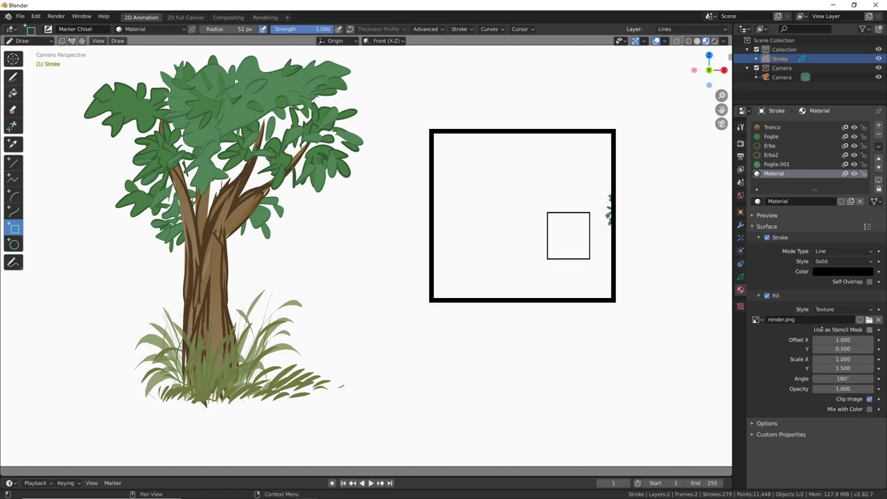
{"action": "left_click", "coordinate": [869, 330]}
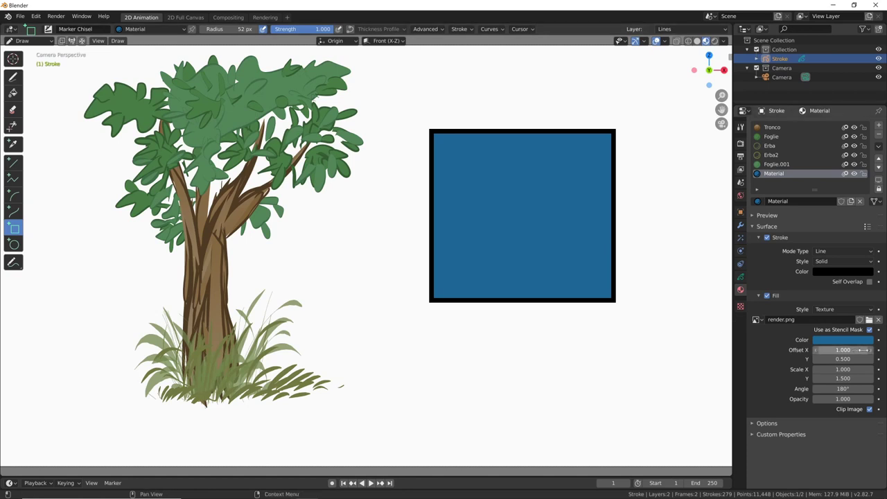
{"action": "left_click_drag", "start_coordinate": [863, 350], "coordinate": [843, 350]}
{"action": "left_click", "coordinate": [869, 330]}
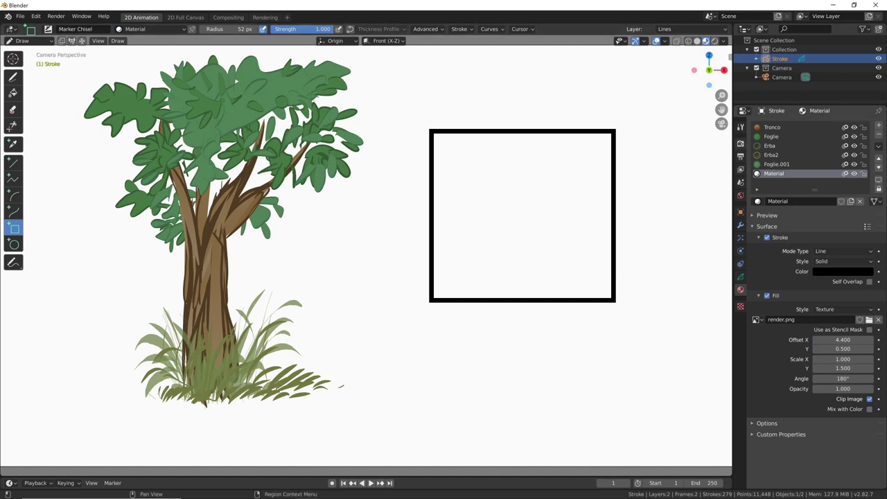
{"action": "left_click", "coordinate": [740, 142]}
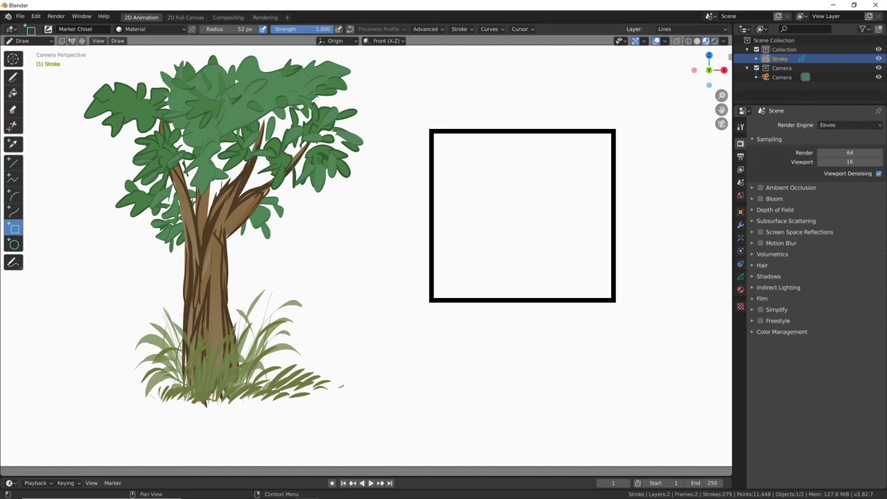
Render the tree with a transparent Film background and save it as render-trasparente.png.
{"action": "left_click", "coordinate": [775, 298]}
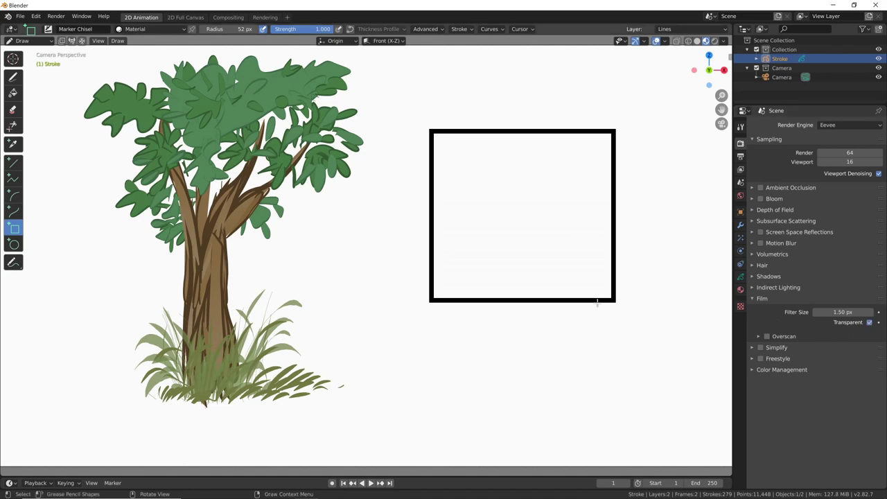
{"action": "key", "text": "F12"}
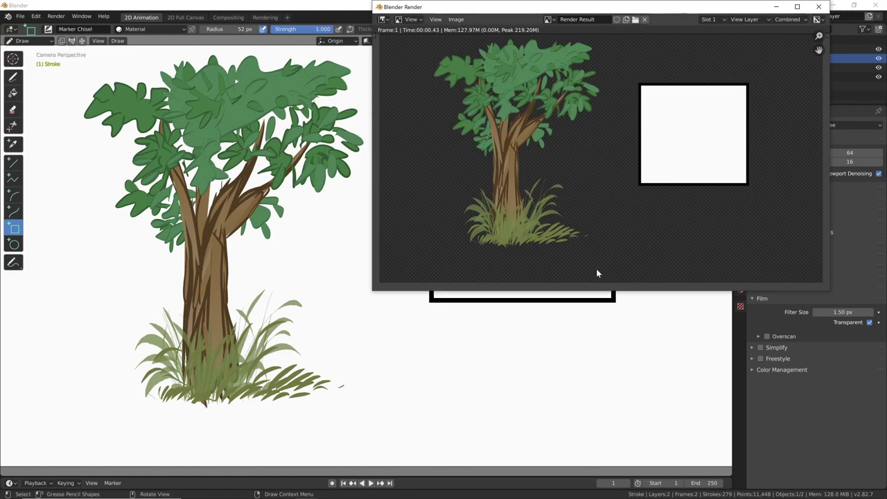
{"action": "left_click", "coordinate": [456, 19]}
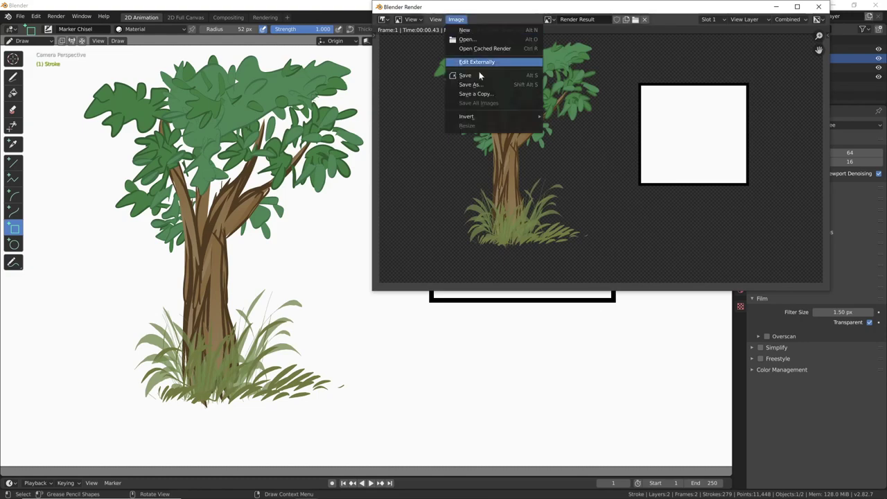
{"action": "left_click", "coordinate": [465, 75]}
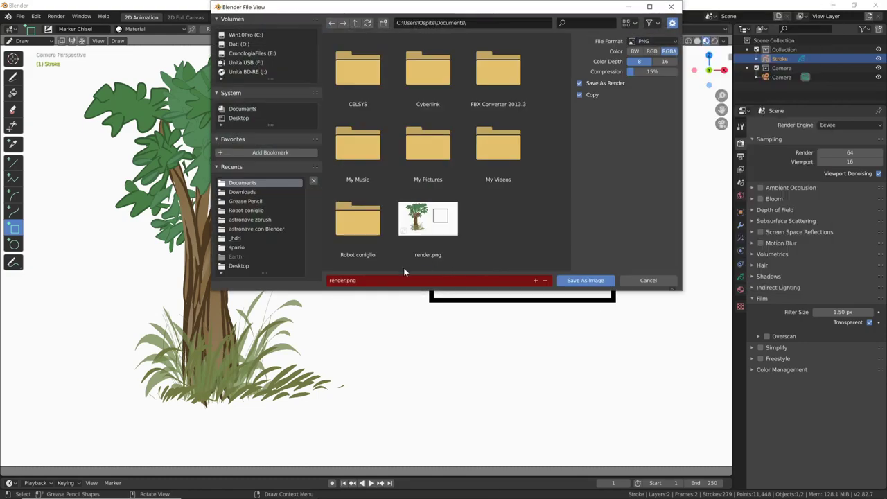
{"action": "left_click", "coordinate": [342, 280]}
{"action": "left_click", "coordinate": [344, 280]}
{"action": "type", "text": "-1"}
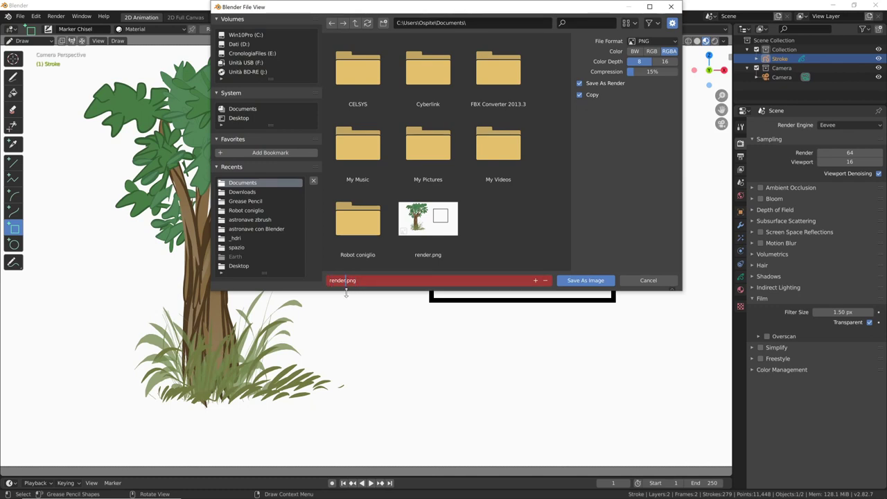
{"action": "type", "text": "rasparent"}
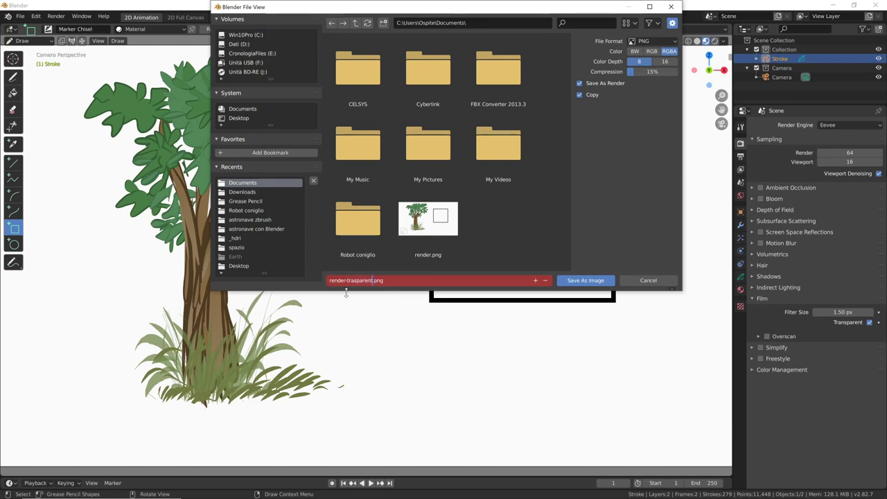
{"action": "type", "text": "e"}
{"action": "key", "text": "Return"}
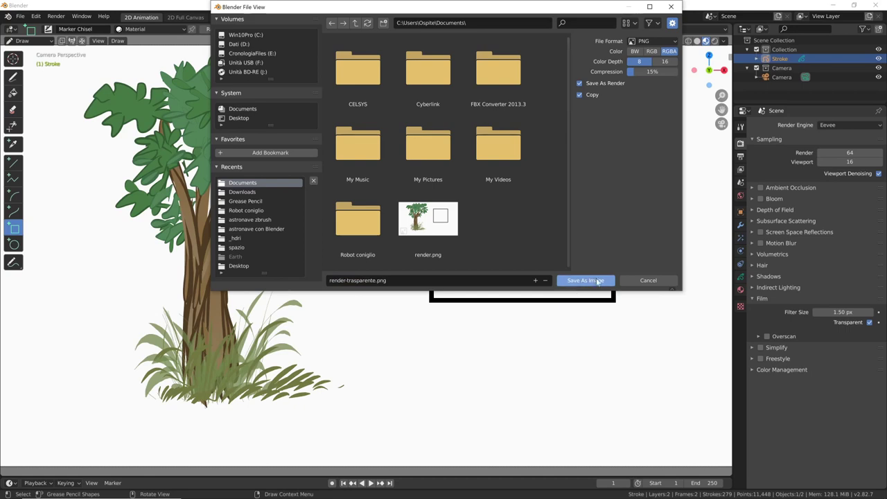
{"action": "left_click", "coordinate": [598, 281]}
{"action": "left_click", "coordinate": [814, 10]}
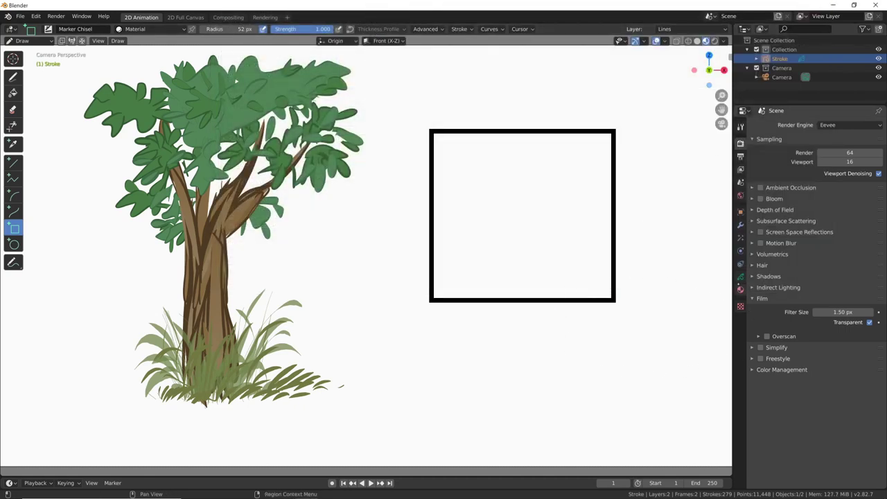
Load render-trasparente.png as the material's fill texture image.
{"action": "left_click", "coordinate": [740, 289]}
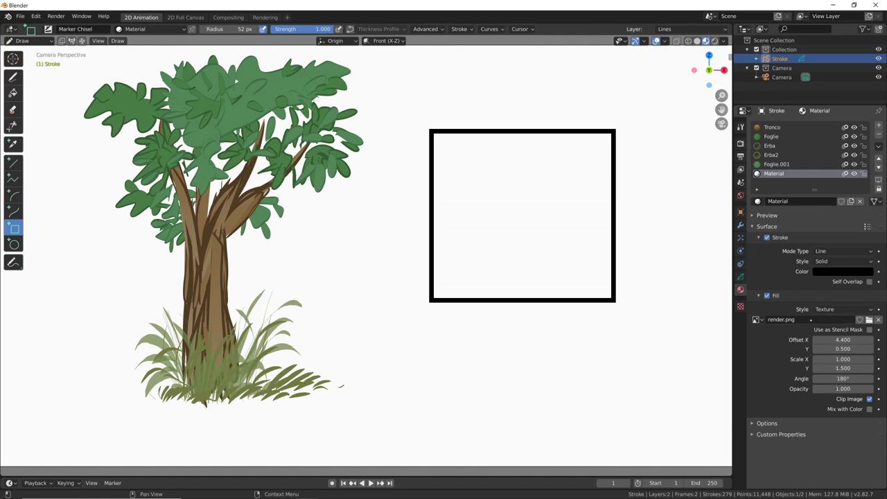
{"action": "left_click", "coordinate": [869, 319]}
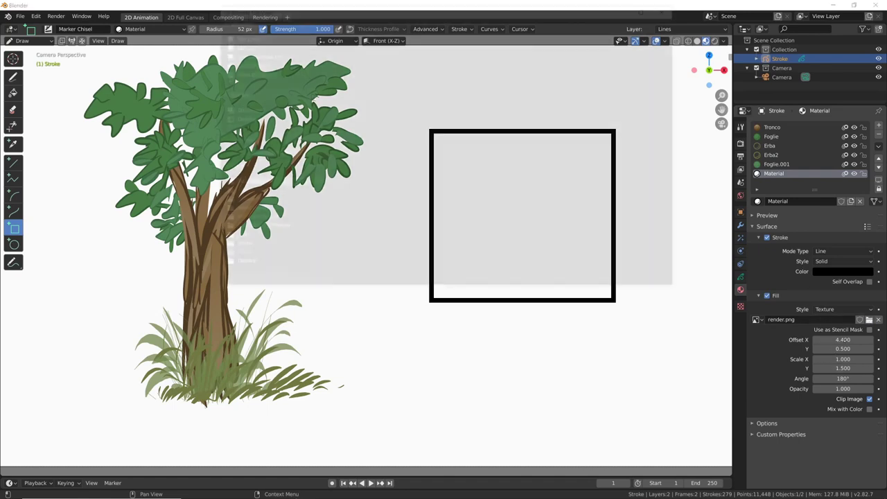
{"action": "left_click", "coordinate": [568, 146]}
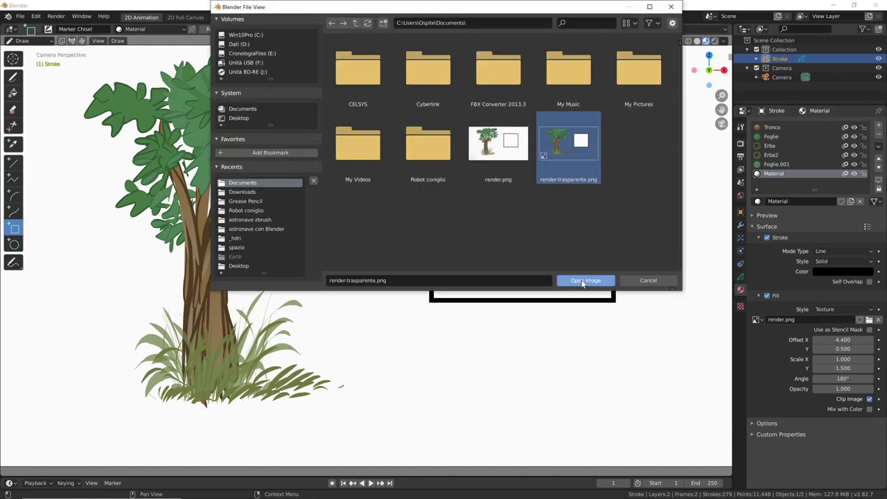
{"action": "left_click", "coordinate": [582, 282]}
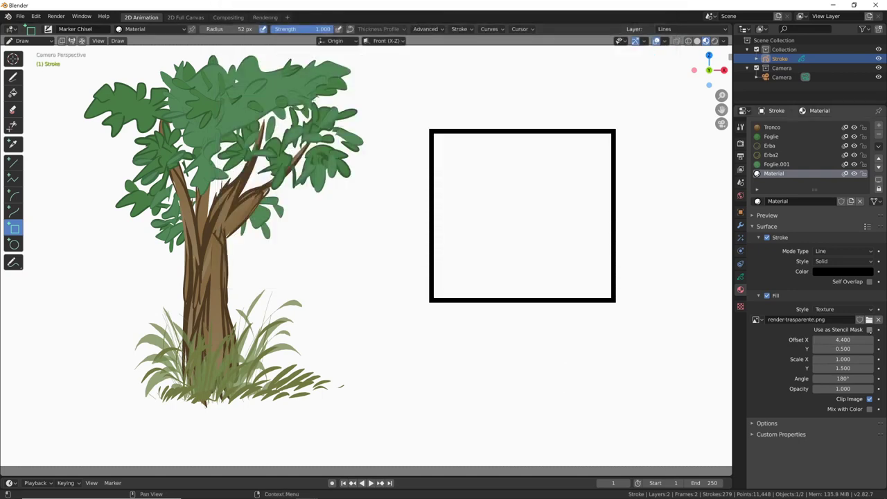
Set the fill image offset to X 0.5 and Y 0.5.
{"action": "left_click", "coordinate": [821, 340]}
{"action": "type", "text": "0"}
{"action": "key", "text": "Return"}
{"action": "left_click", "coordinate": [843, 348]}
{"action": "type", "text": "0"}
{"action": "key", "text": "Return"}
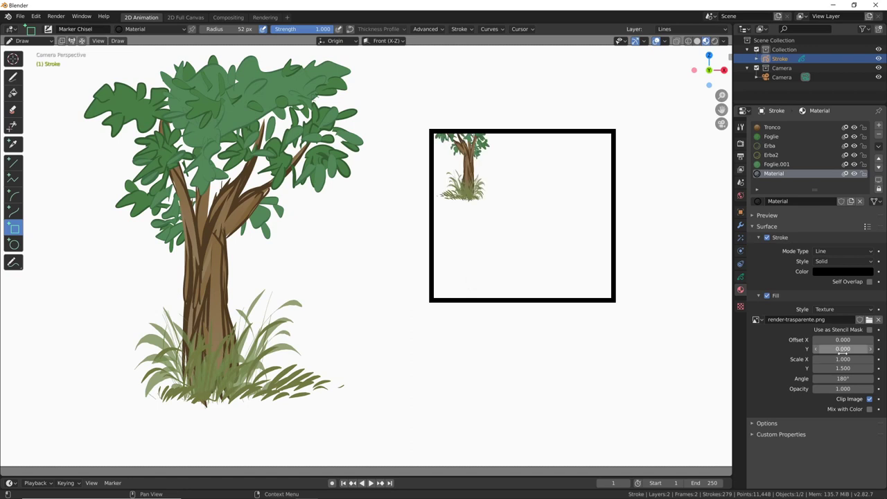
{"action": "left_click", "coordinate": [843, 349]}
{"action": "type", "text": "0.5"}
{"action": "key", "text": "Return"}
{"action": "left_click", "coordinate": [843, 340]}
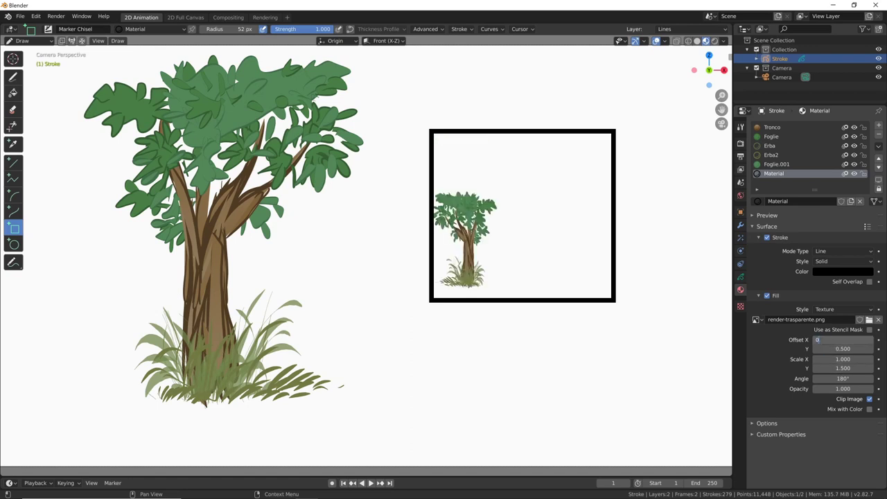
{"action": "type", "text": ".5"}
{"action": "key", "text": "Return"}
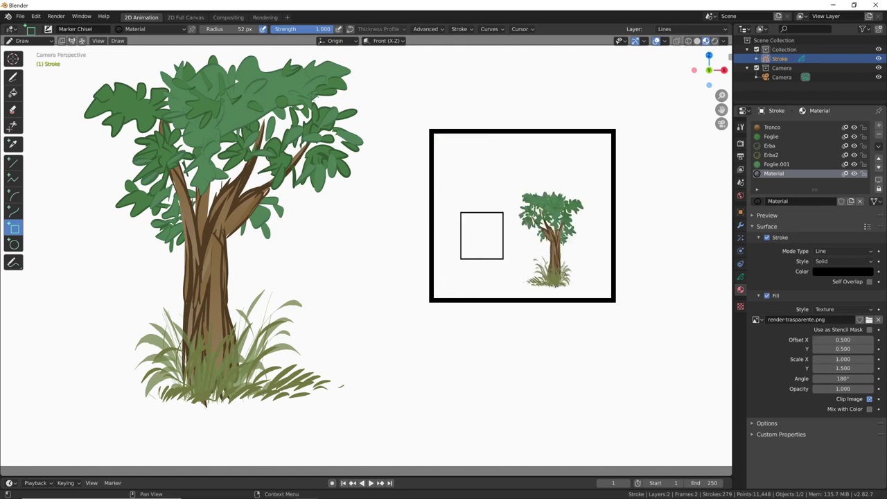
Enable Clip Image, adjust the horizontal scale, and use the image as a stencil mask.
{"action": "left_click", "coordinate": [870, 399]}
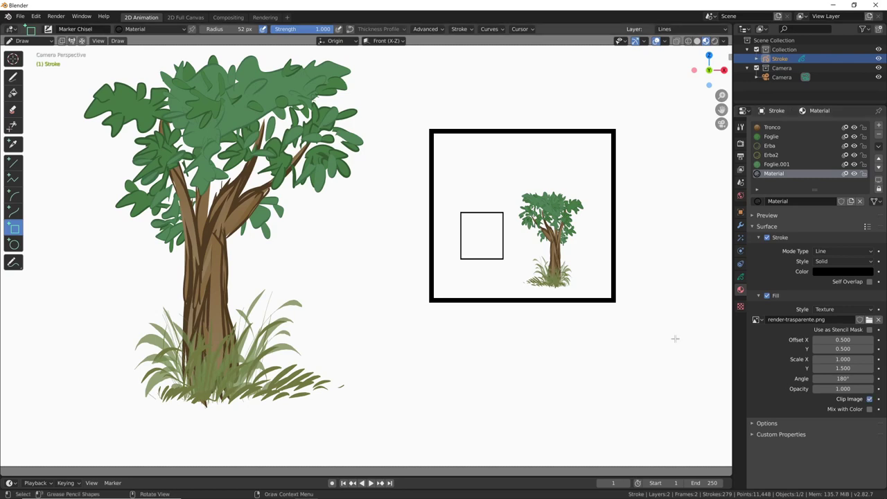
{"action": "left_click_drag", "start_coordinate": [845, 359], "coordinate": [849, 359]}
{"action": "left_click", "coordinate": [844, 359]}
{"action": "type", "text": "0.71"}
{"action": "key", "text": "Return"}
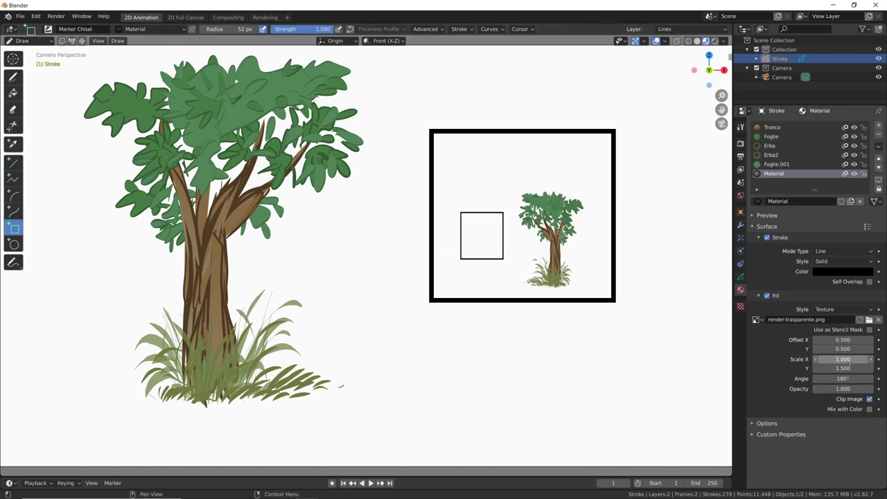
{"action": "left_click", "coordinate": [869, 330]}
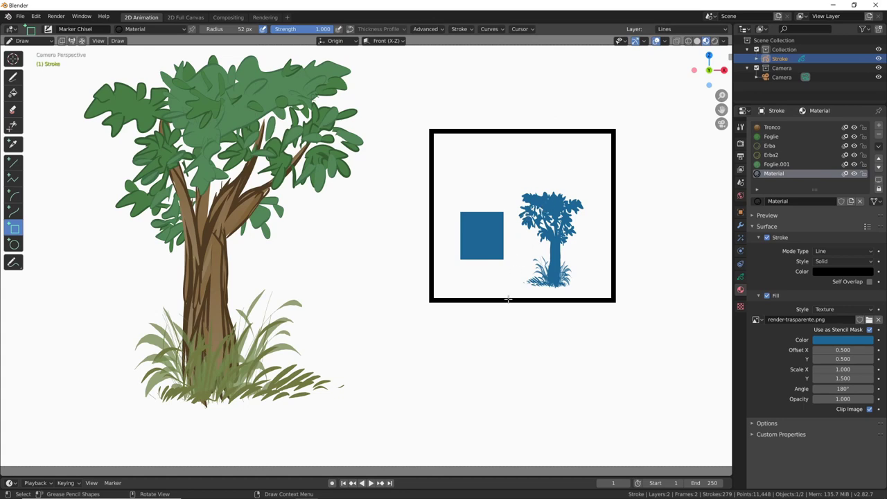
Make the stencil fill a deeper blue and shift Offset X to 0.400.
{"action": "left_click", "coordinate": [839, 340]}
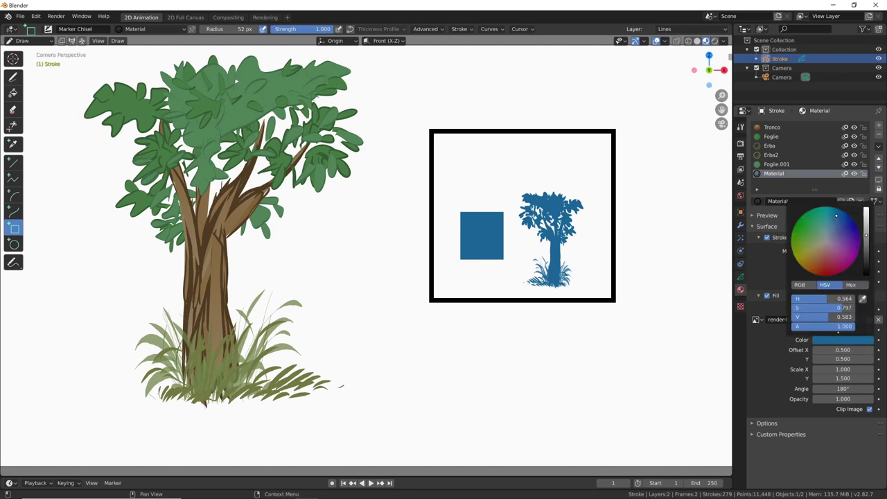
{"action": "left_click_drag", "start_coordinate": [845, 307], "coordinate": [856, 307]}
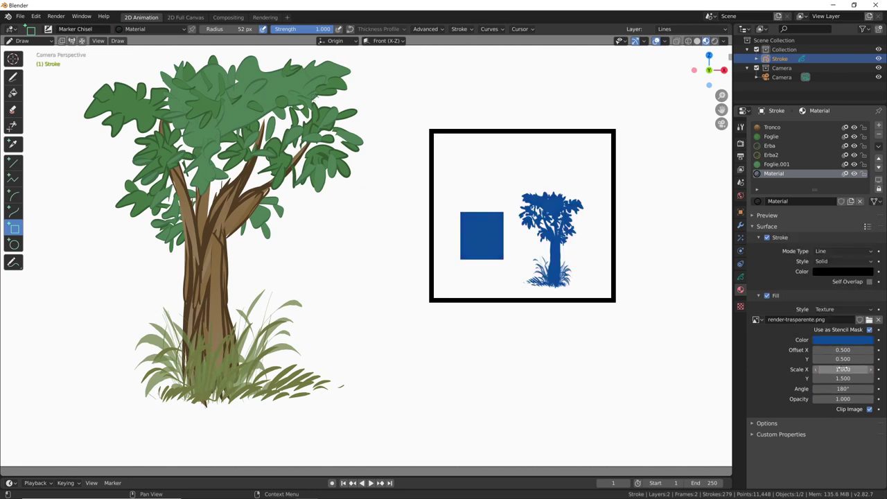
{"action": "left_click_drag", "start_coordinate": [838, 350], "coordinate": [832, 350]}
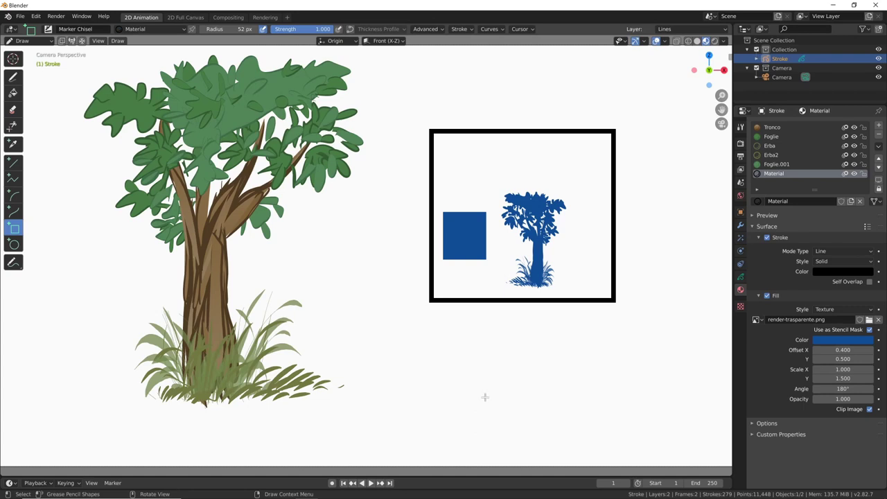
Preview the material as a flat stroke, sphere and hair, then collapse the preview.
{"action": "left_click", "coordinate": [767, 215]}
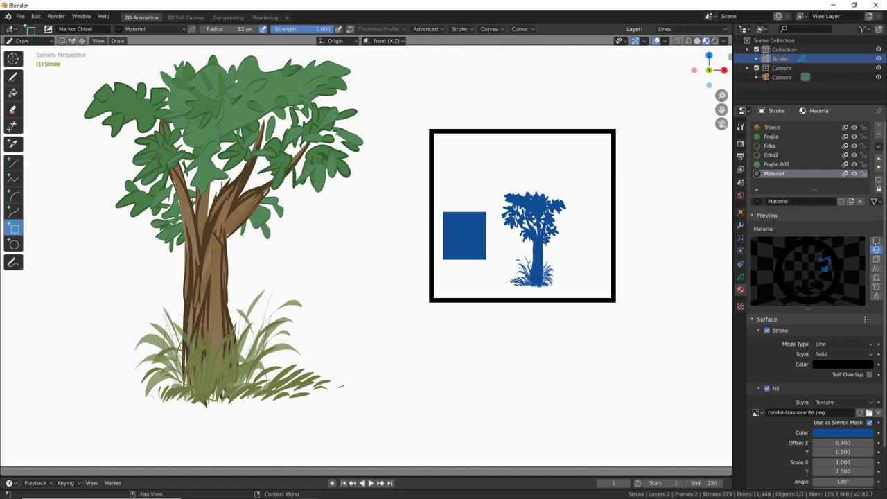
{"action": "left_click", "coordinate": [876, 241]}
{"action": "left_click", "coordinate": [876, 259]}
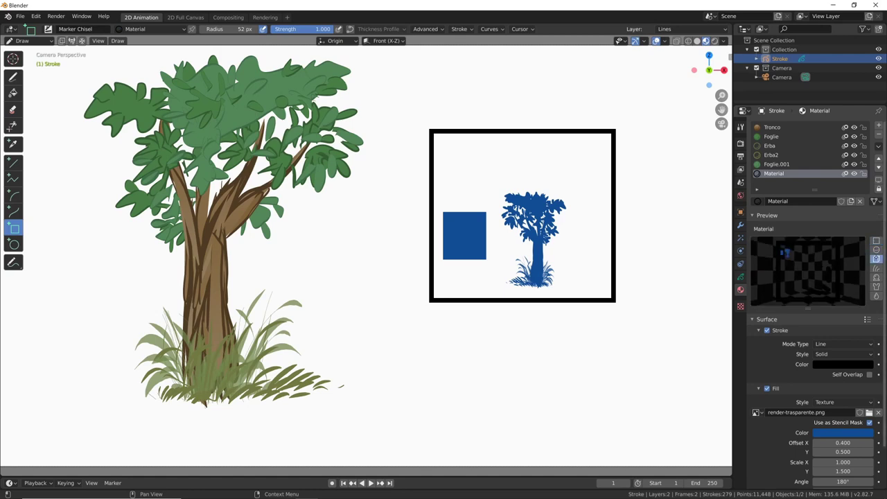
{"action": "left_click", "coordinate": [876, 249]}
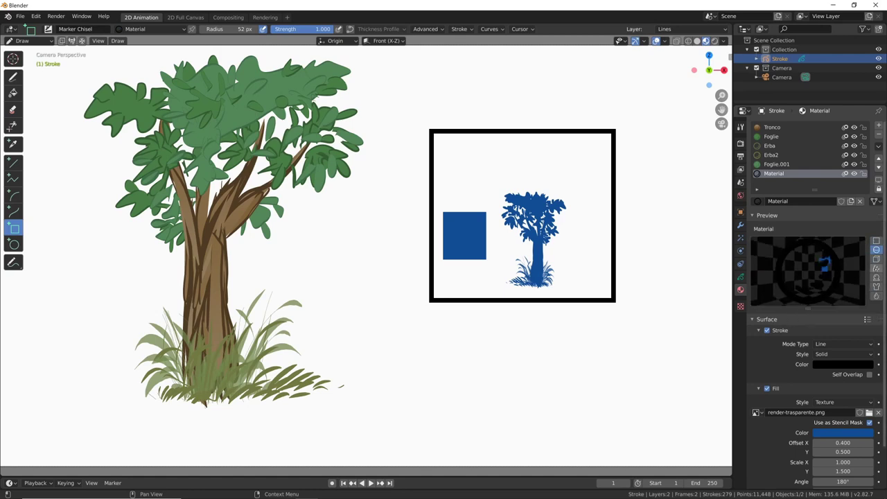
{"action": "left_click", "coordinate": [876, 269]}
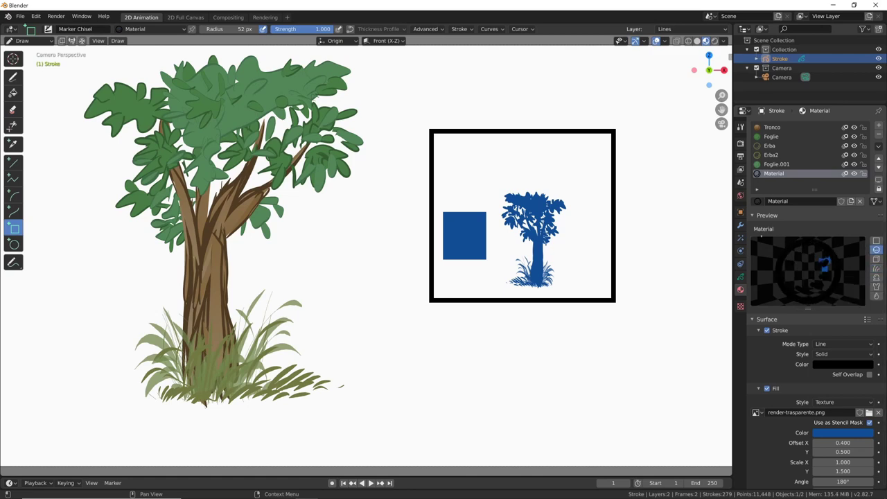
{"action": "left_click", "coordinate": [767, 215]}
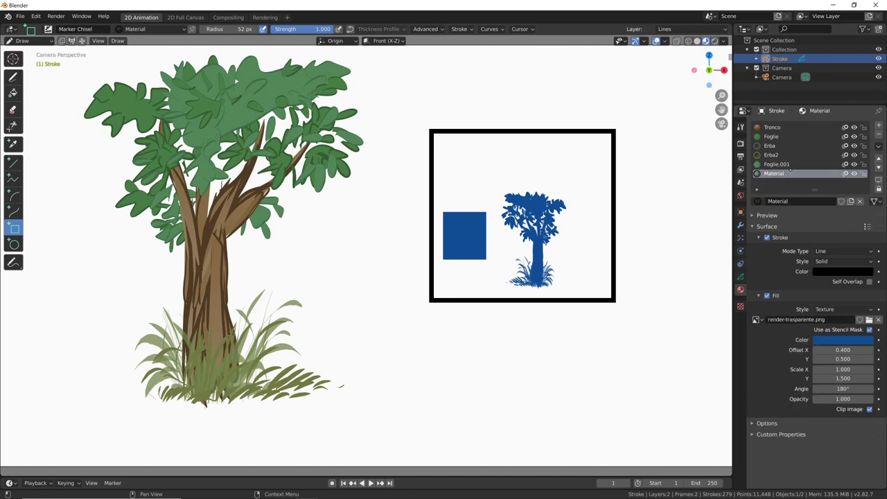
Remove the unused Material slot and briefly toggle visibility of the Erba and Foglie strokes.
{"action": "left_click", "coordinate": [878, 134]}
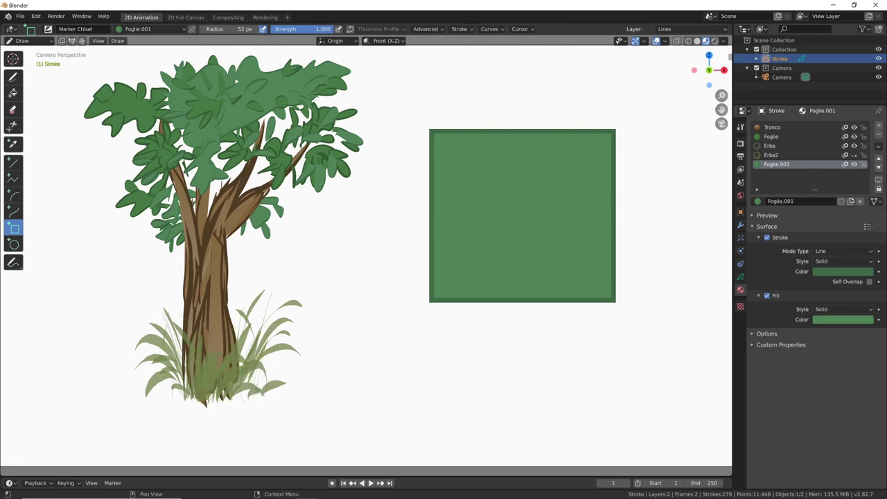
{"action": "left_click", "coordinate": [854, 145]}
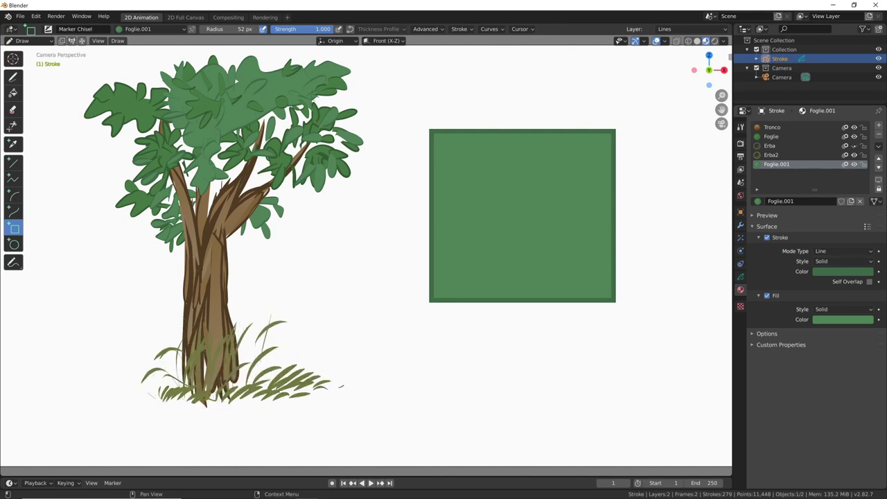
{"action": "left_click", "coordinate": [854, 145]}
{"action": "left_click", "coordinate": [854, 137]}
{"action": "left_click", "coordinate": [854, 137]}
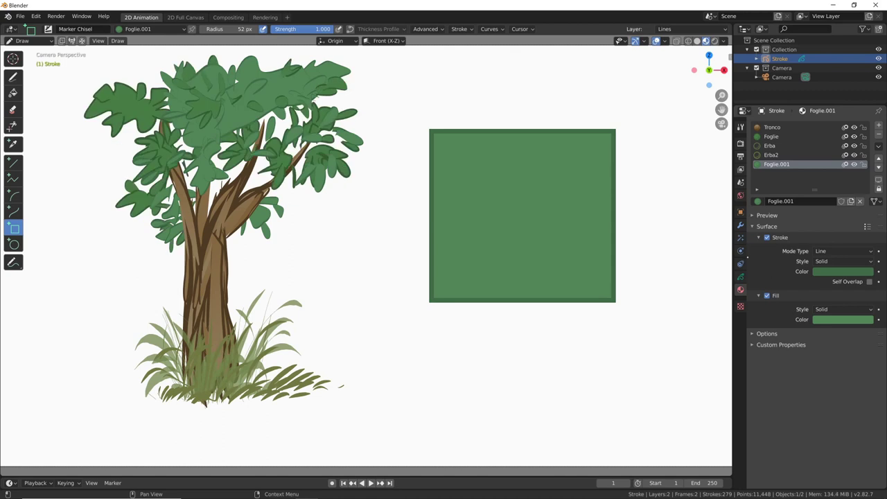
Make Foglie the active material and darken its leaf outline colour.
{"action": "left_click", "coordinate": [775, 137]}
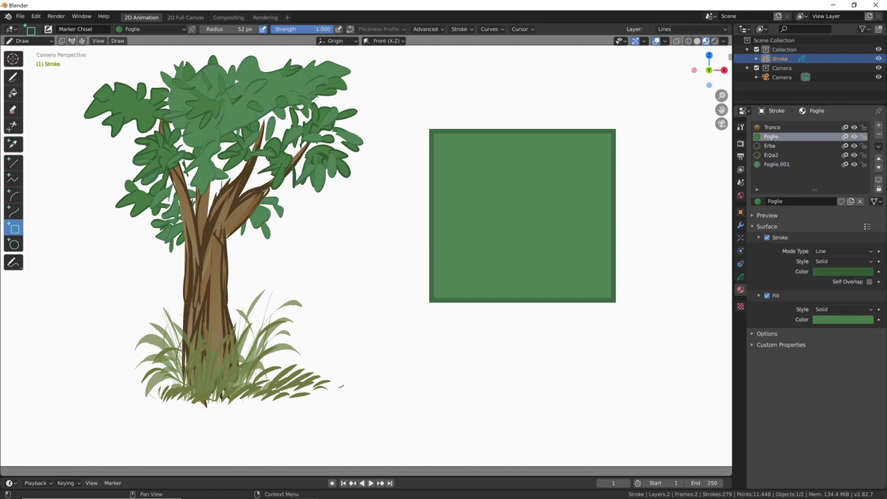
{"action": "left_click", "coordinate": [836, 273]}
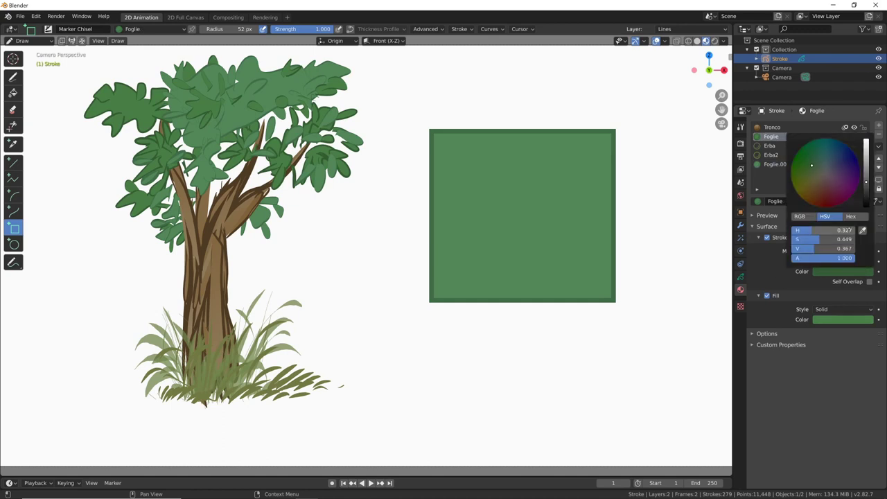
{"action": "scroll", "coordinate": [826, 173], "scroll_direction": "up", "scroll_amount": 2}
{"action": "scroll", "coordinate": [826, 172], "scroll_direction": "up", "scroll_amount": 2}
{"action": "left_click_drag", "start_coordinate": [865, 141], "coordinate": [865, 184]}
Draw a small rectangle at the box's corner, then box-select the box and rectangle strokes.
{"action": "left_click_drag", "start_coordinate": [638, 112], "coordinate": [404, 344]}
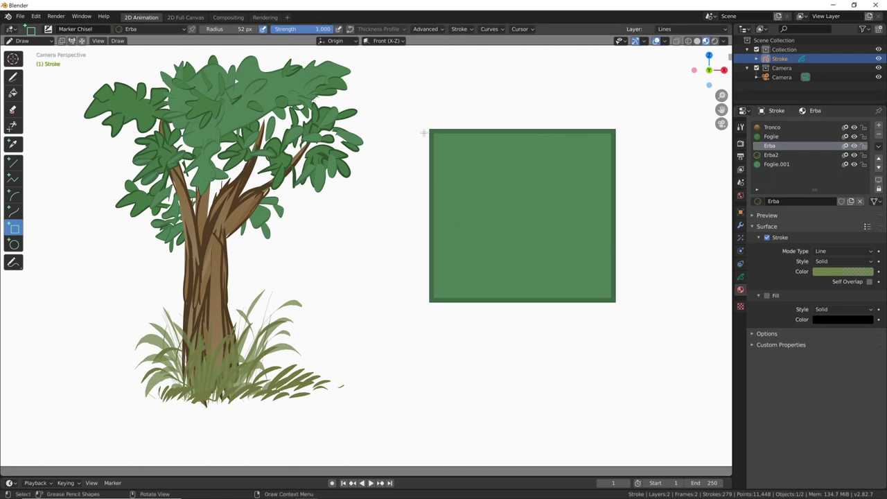
{"action": "left_click_drag", "start_coordinate": [421, 122], "coordinate": [444, 144]}
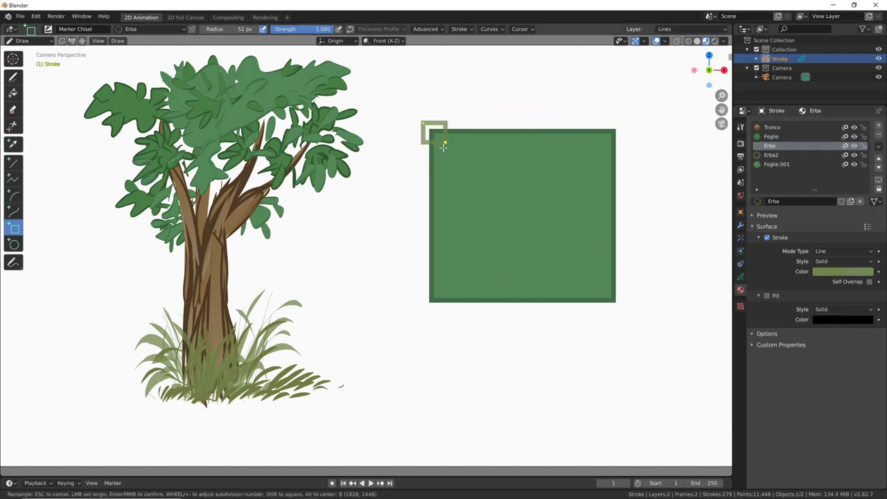
{"action": "key", "text": "Return"}
{"action": "key", "text": "d"}
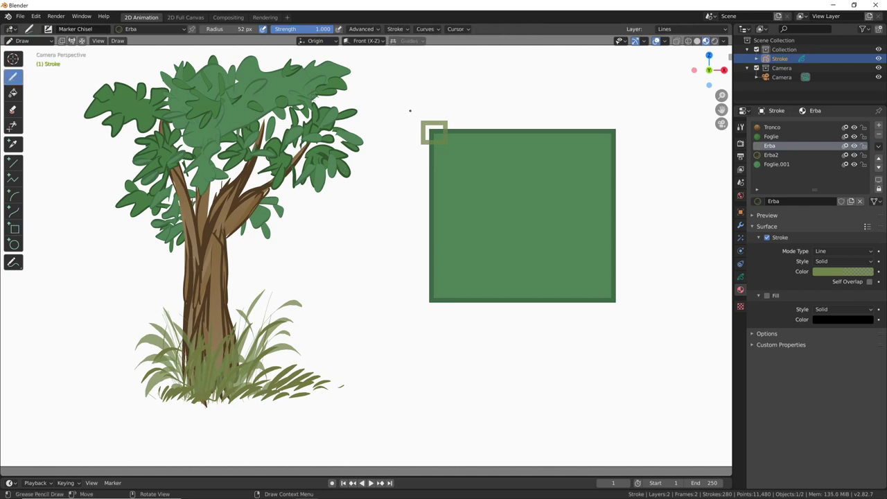
{"action": "key", "text": "b"}
{"action": "left_click_drag", "start_coordinate": [412, 110], "coordinate": [639, 333]}
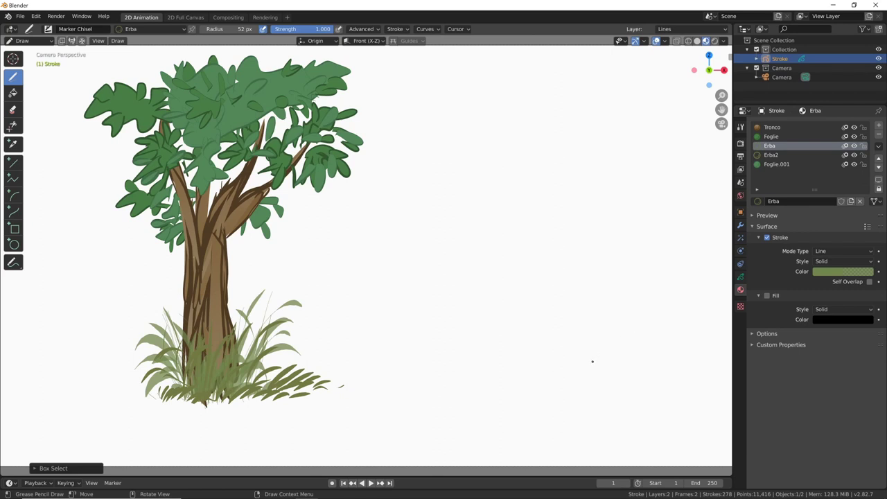